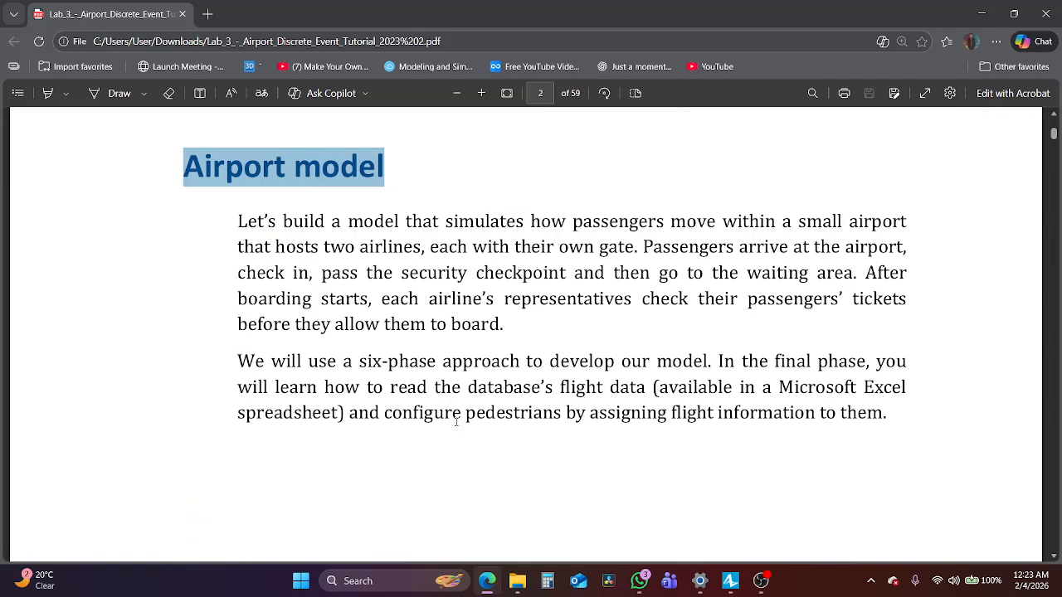
Read the opening paragraph of the Airport model section describing how passengers move through the airport.
scroll(456, 425, "down", 10)
scroll(456, 421, "up", 10)
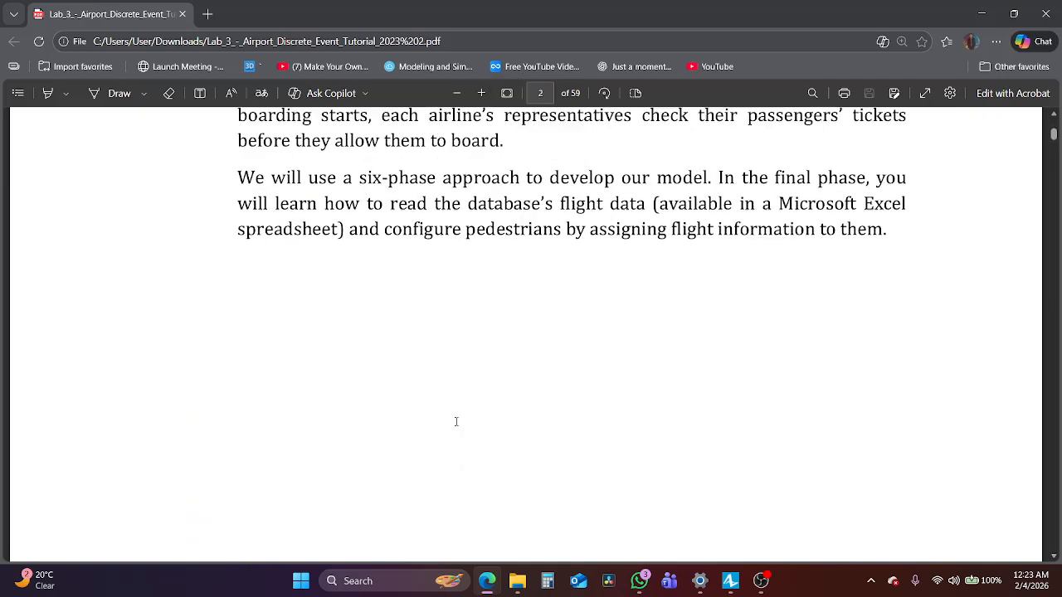
left_click_drag(688, 217, 896, 219)
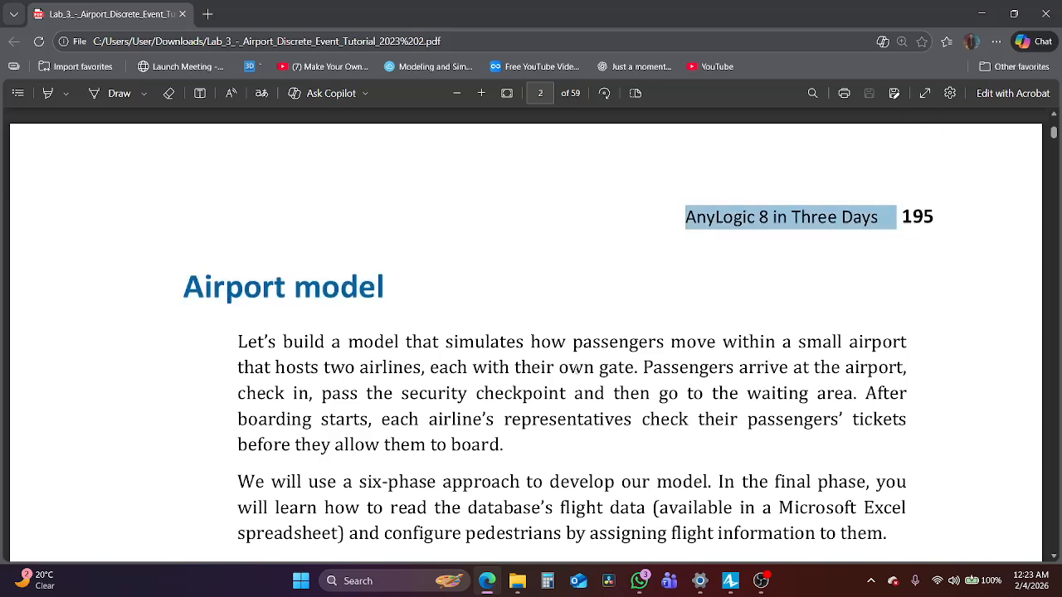
double_click(578, 367)
left_click(403, 348)
scroll(401, 346, "down", 2)
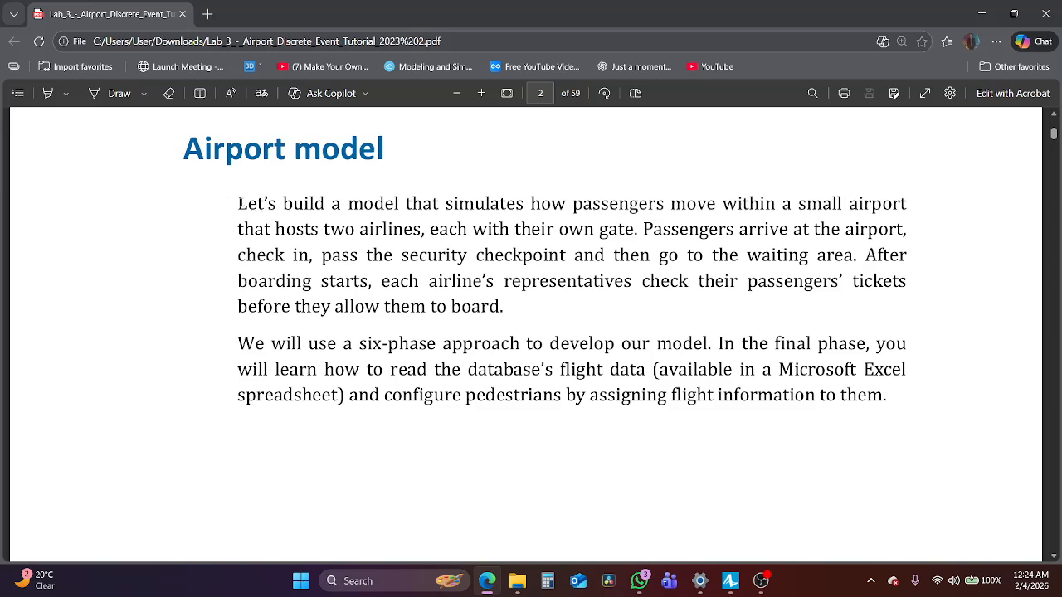
left_click_drag(239, 203, 652, 214)
left_click(655, 200)
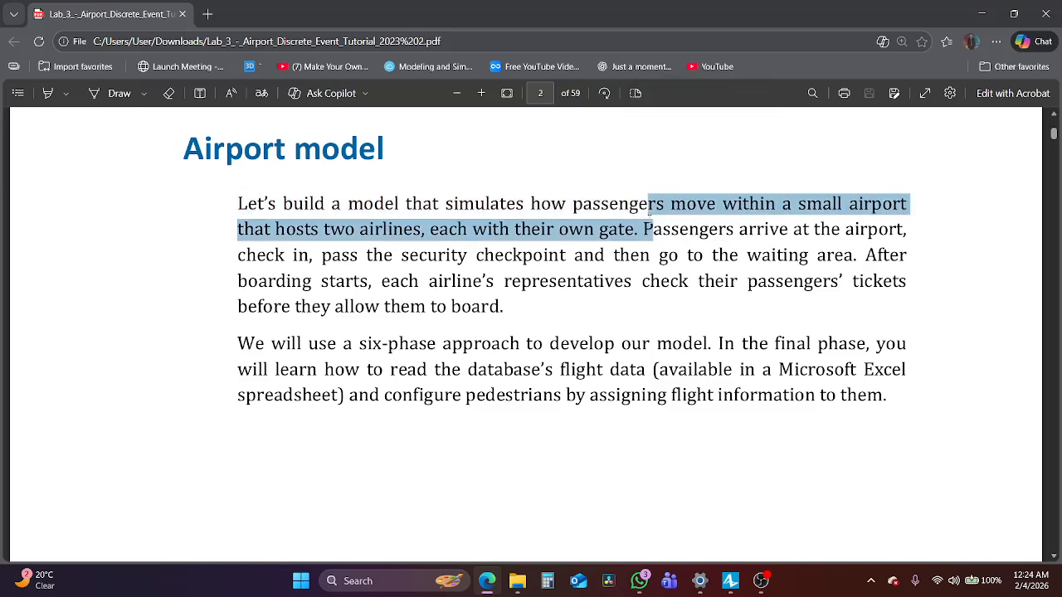
left_click_drag(652, 217, 912, 230)
left_click_drag(816, 232, 533, 343)
left_click(418, 378)
scroll(412, 374, "down", 3)
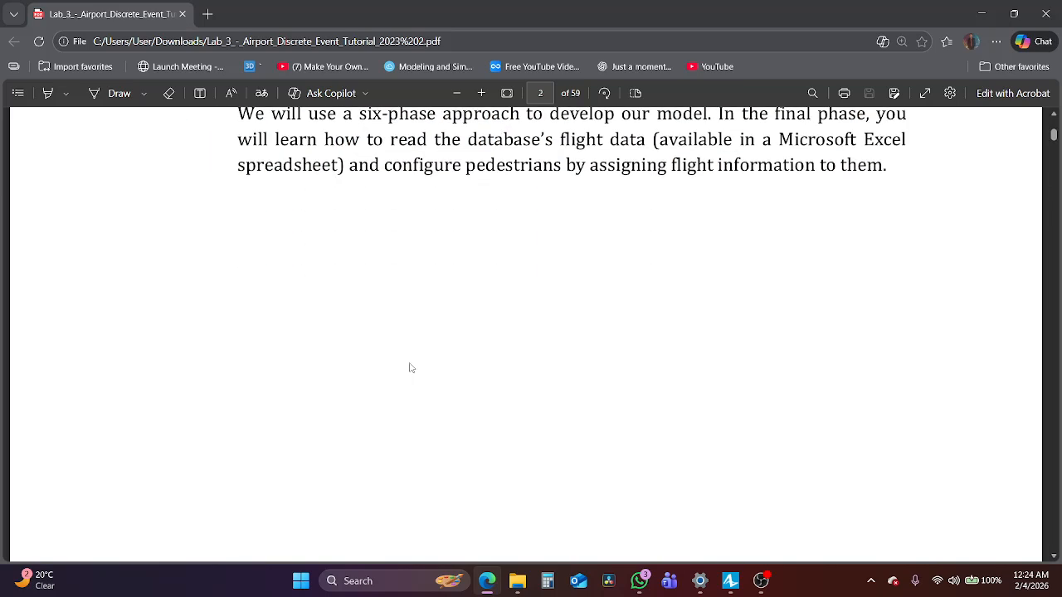
Read the paragraph on the six-phase approach, including the final phase on database flight data and pedestrian configuration.
scroll(339, 166, "up", 1)
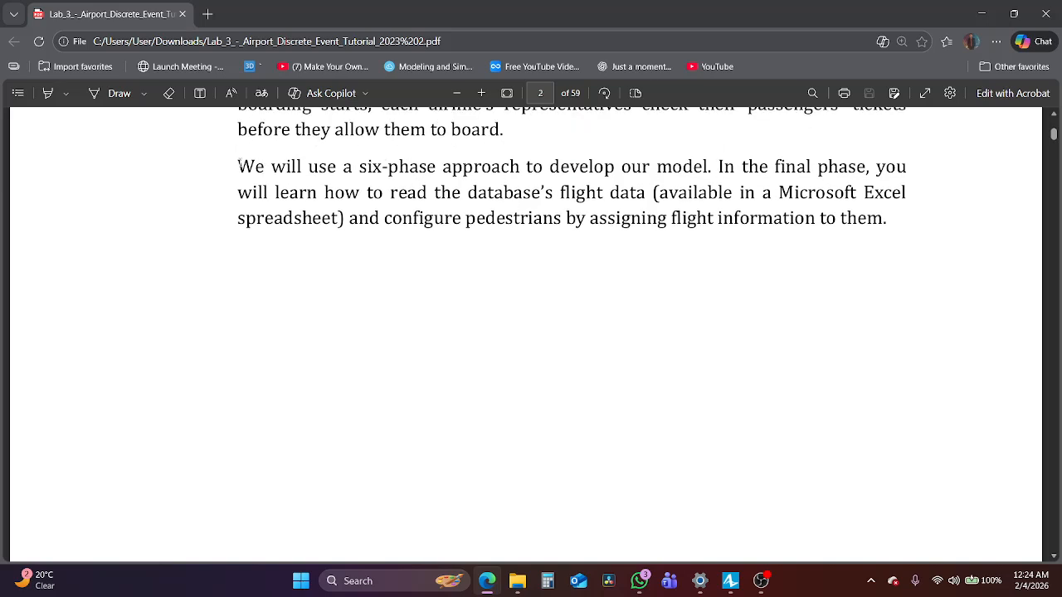
left_click_drag(239, 165, 711, 166)
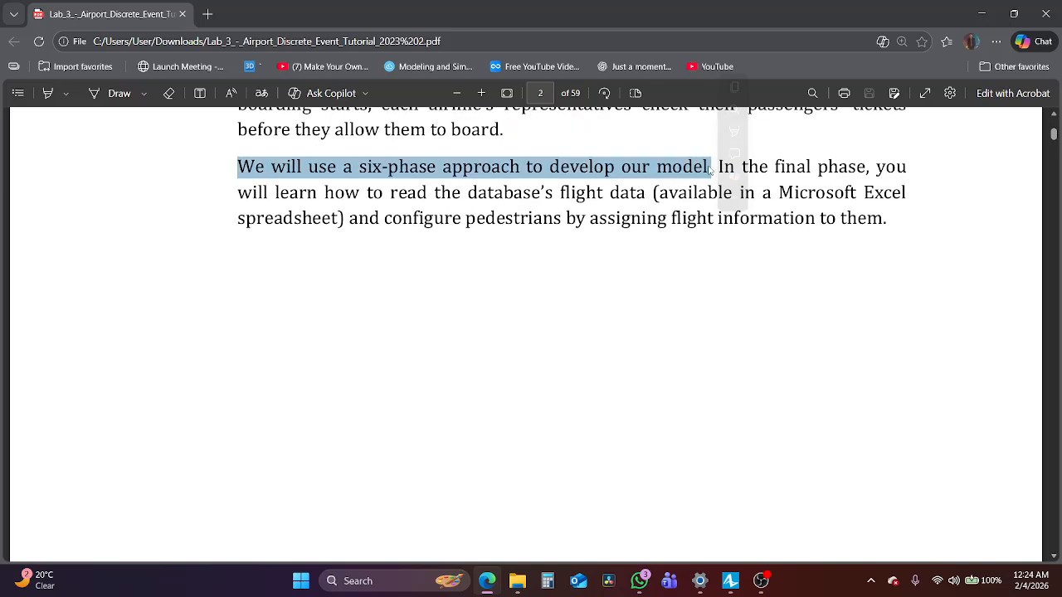
left_click(865, 174)
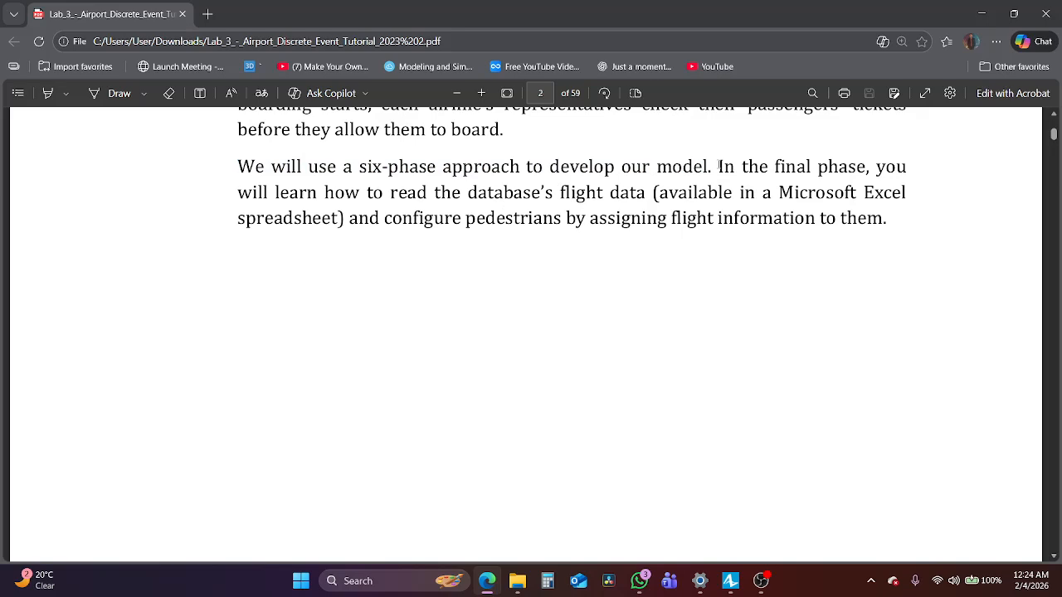
left_click_drag(718, 165, 877, 164)
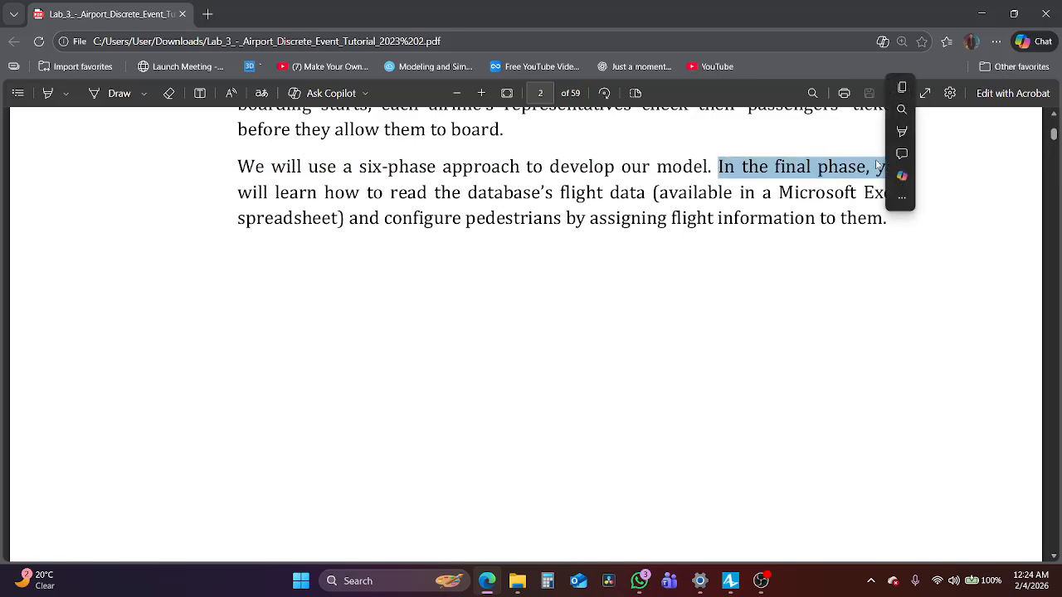
left_click(750, 166)
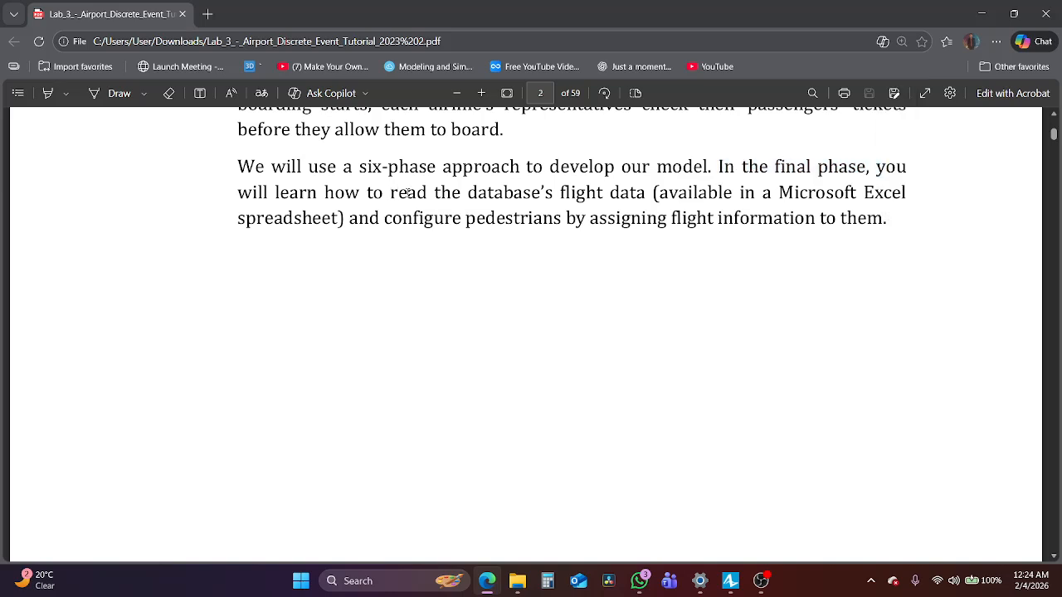
left_click_drag(406, 193, 884, 219)
left_click(651, 375)
Read the heading and introduction of Phase 1, "Defining the simple pedestrian flow", on page 3.
scroll(651, 374, "down", 10)
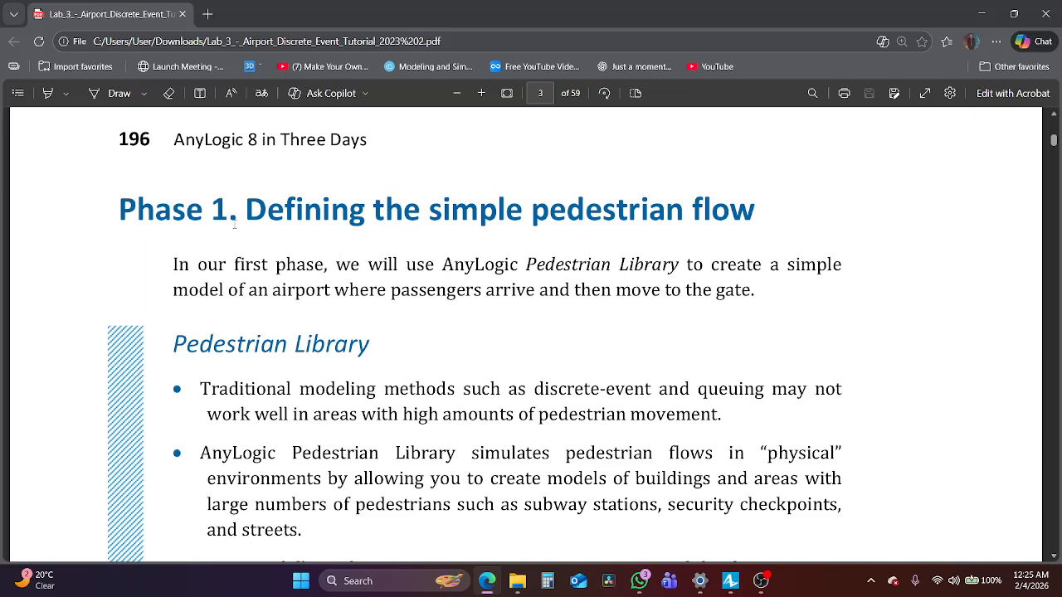
left_click_drag(121, 207, 787, 206)
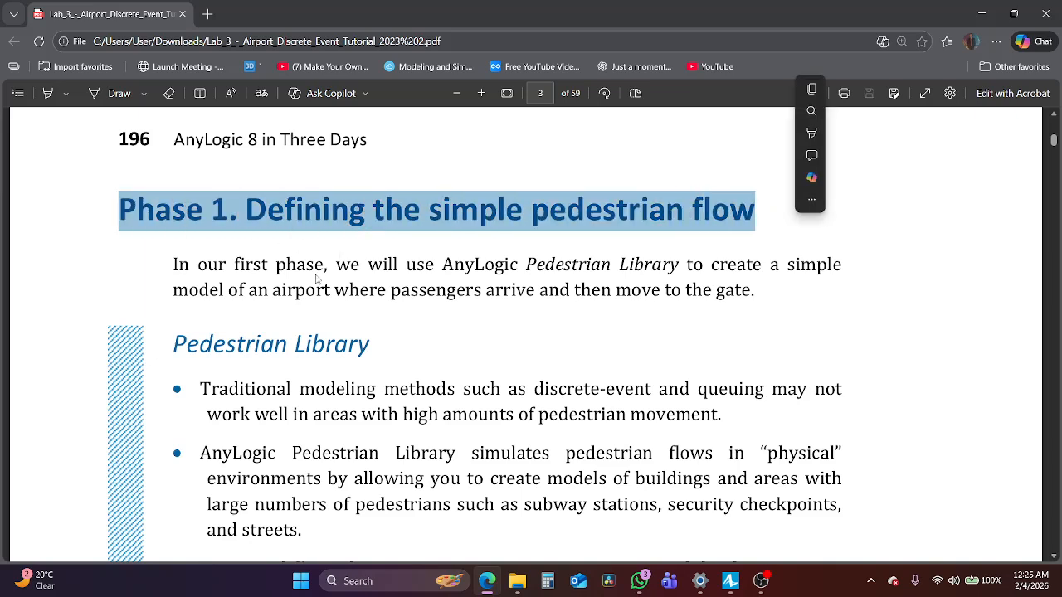
scroll(467, 367, "up", 5)
scroll(467, 367, "down", 6)
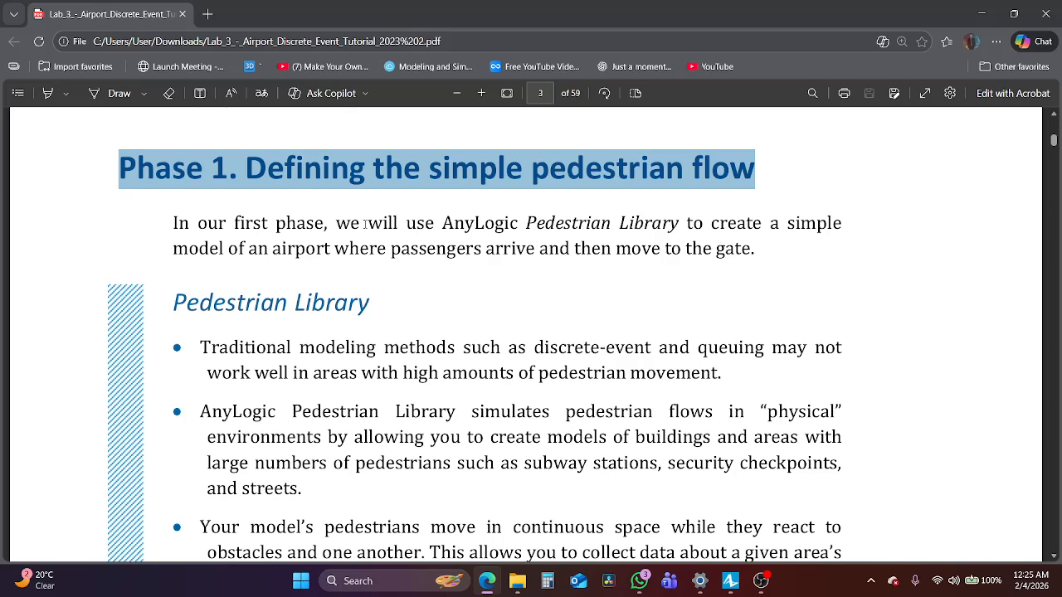
left_click_drag(441, 223, 681, 248)
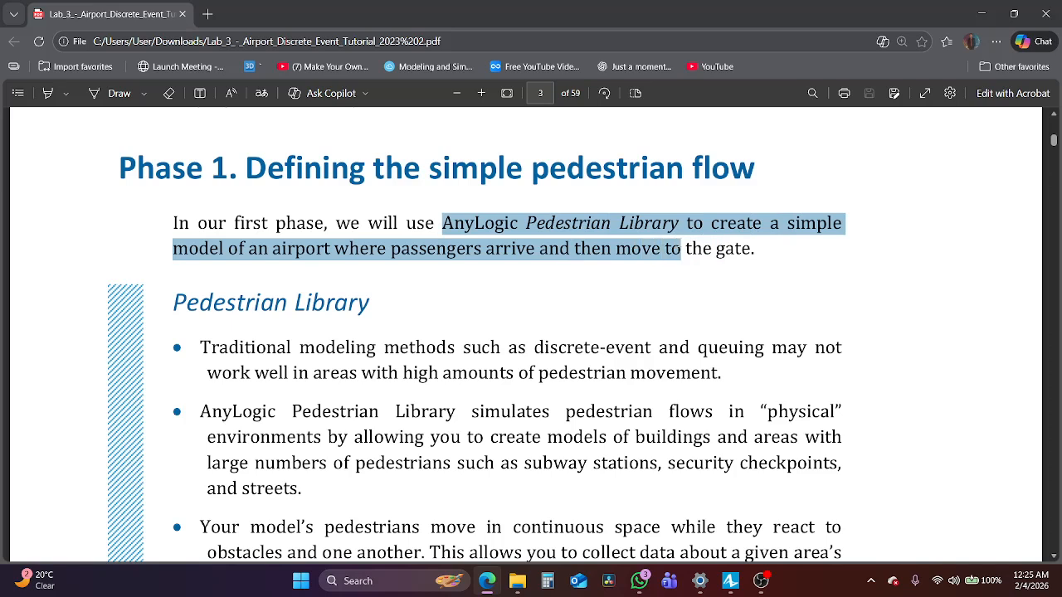
left_click_drag(681, 247, 681, 248)
left_click(379, 346)
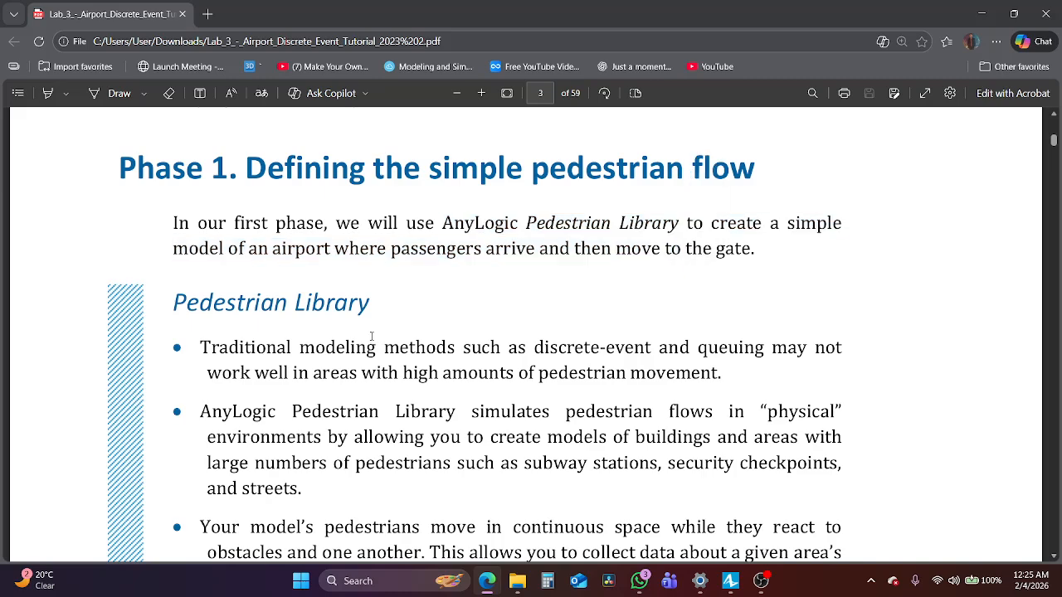
scroll(372, 335, "down", 3)
scroll(273, 258, "up", 1)
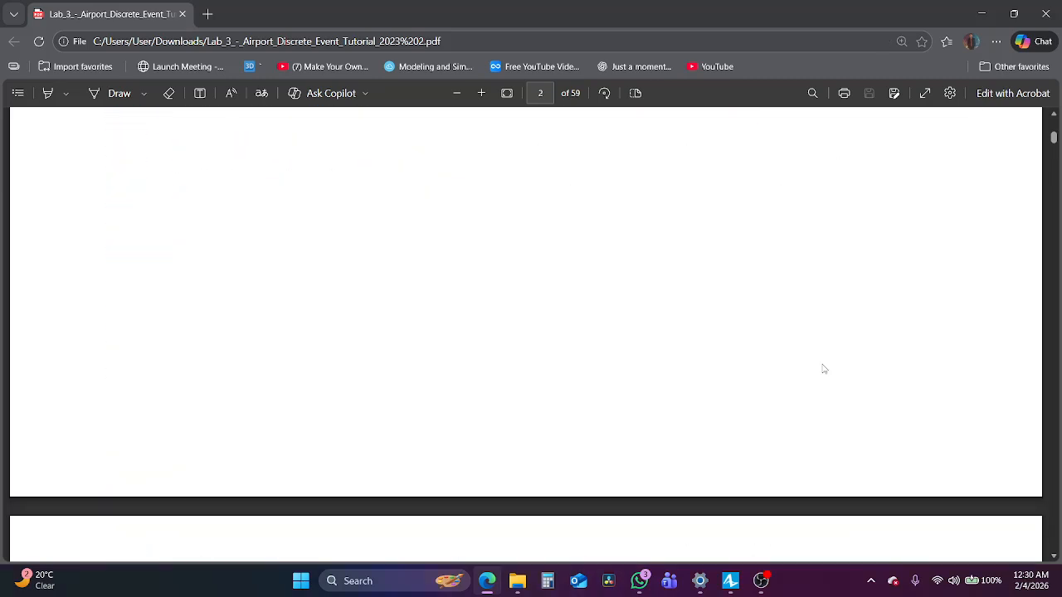
Read the three Pedestrian Library bullet points on traditional methods, physical environments and pedestrian movement in continuous space.
scroll(822, 368, "down", 7)
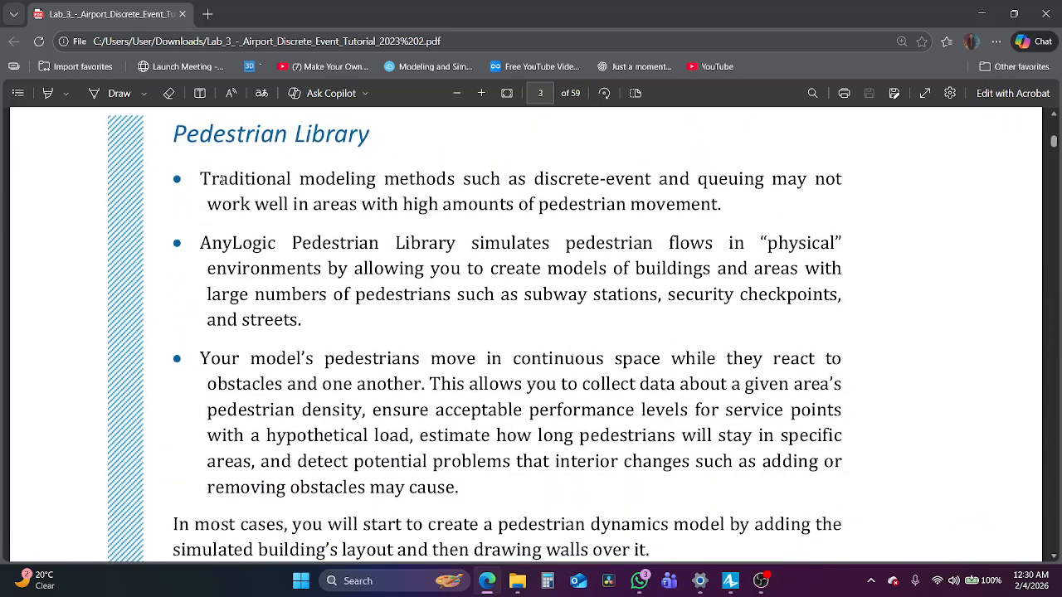
left_click_drag(220, 178, 645, 179)
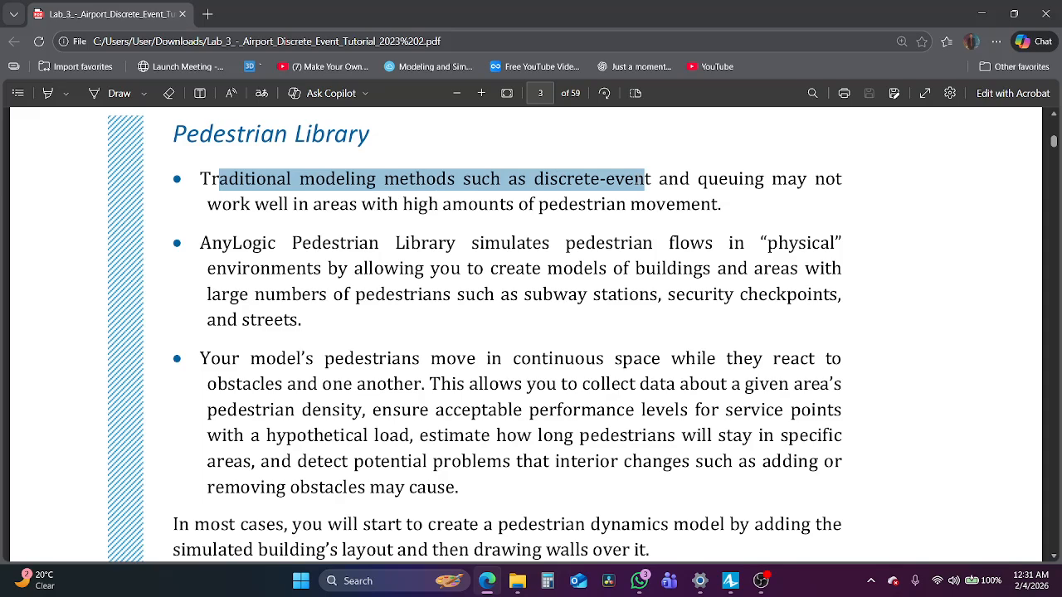
left_click_drag(646, 179, 711, 204)
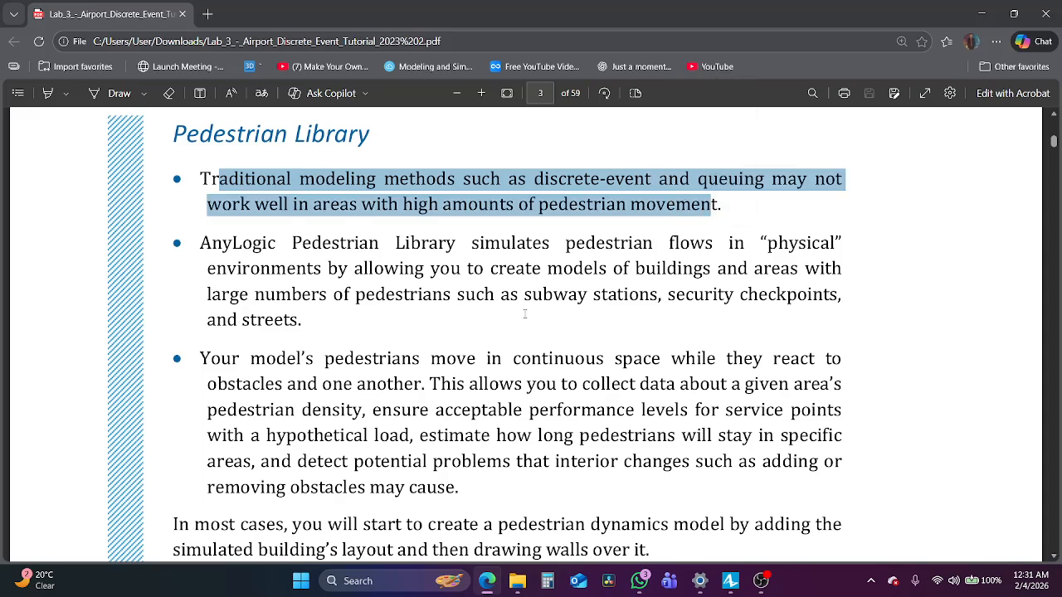
scroll(524, 313, "down", 1)
scroll(524, 314, "down", 1)
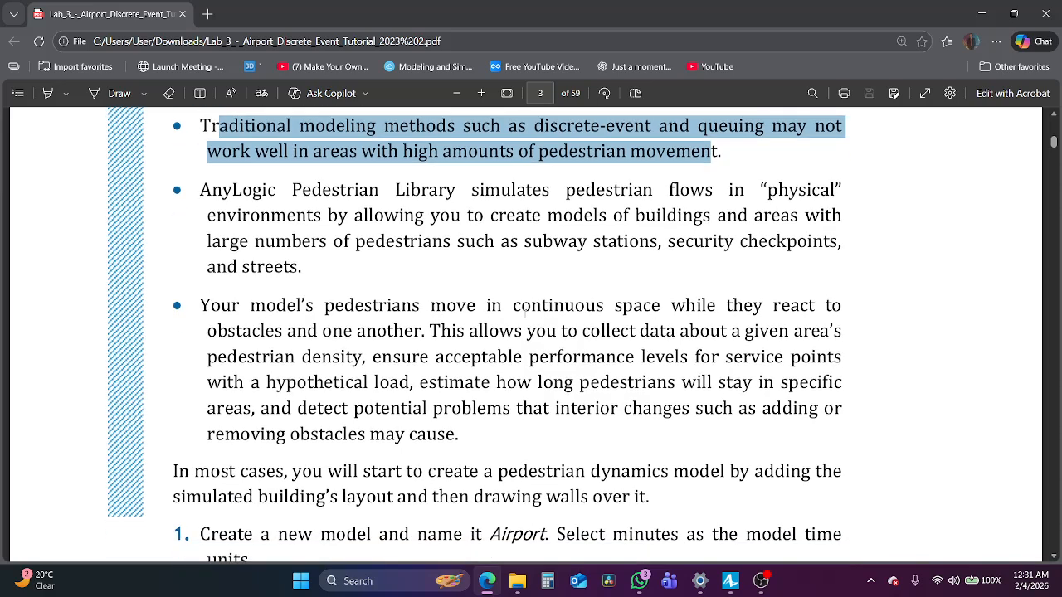
left_click_drag(475, 190, 842, 196)
left_click_drag(652, 205, 488, 216)
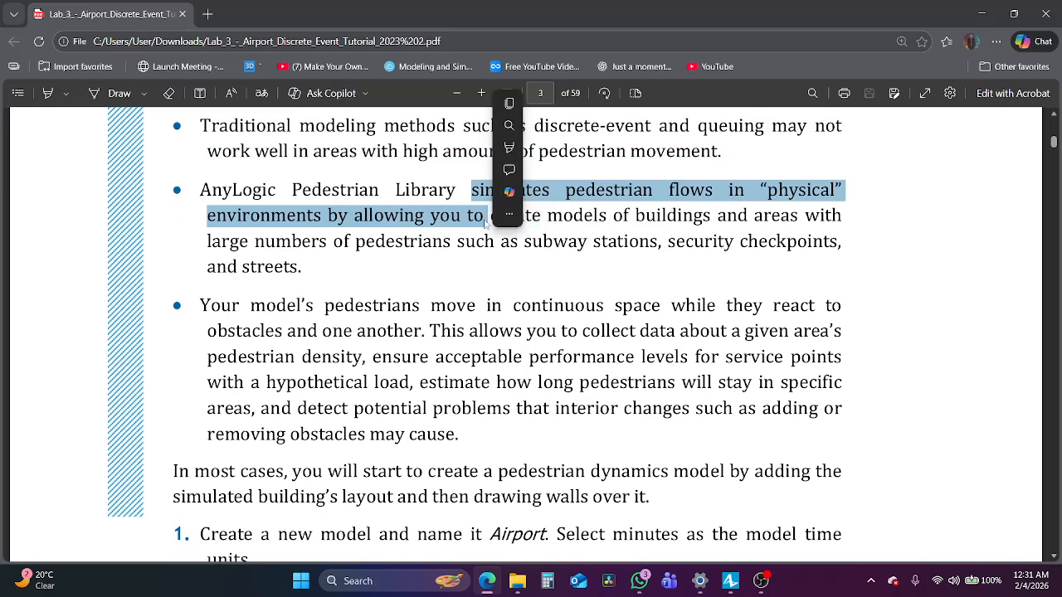
left_click(432, 221)
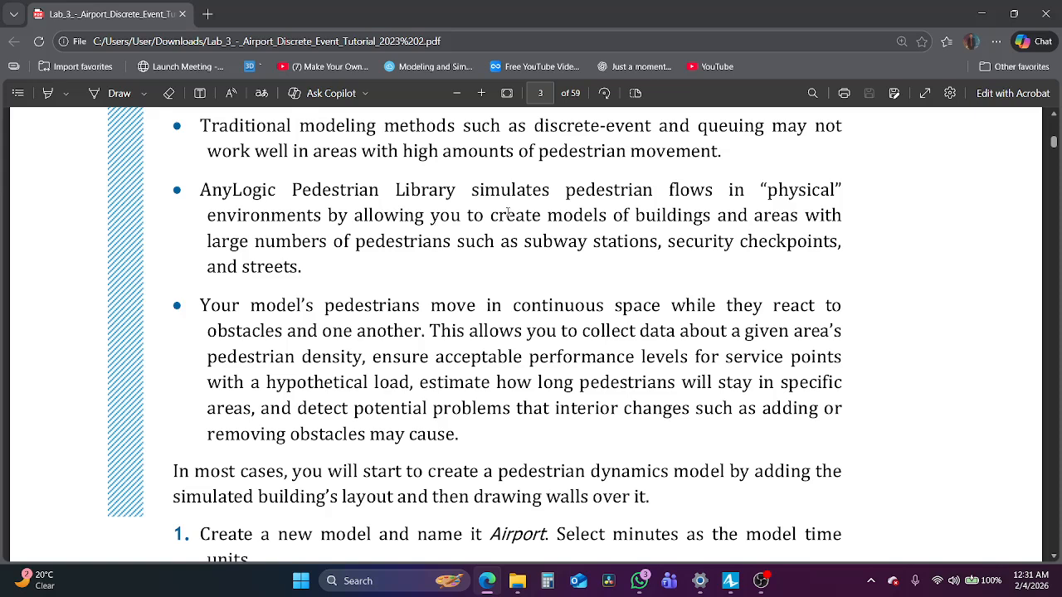
left_click_drag(507, 214, 841, 242)
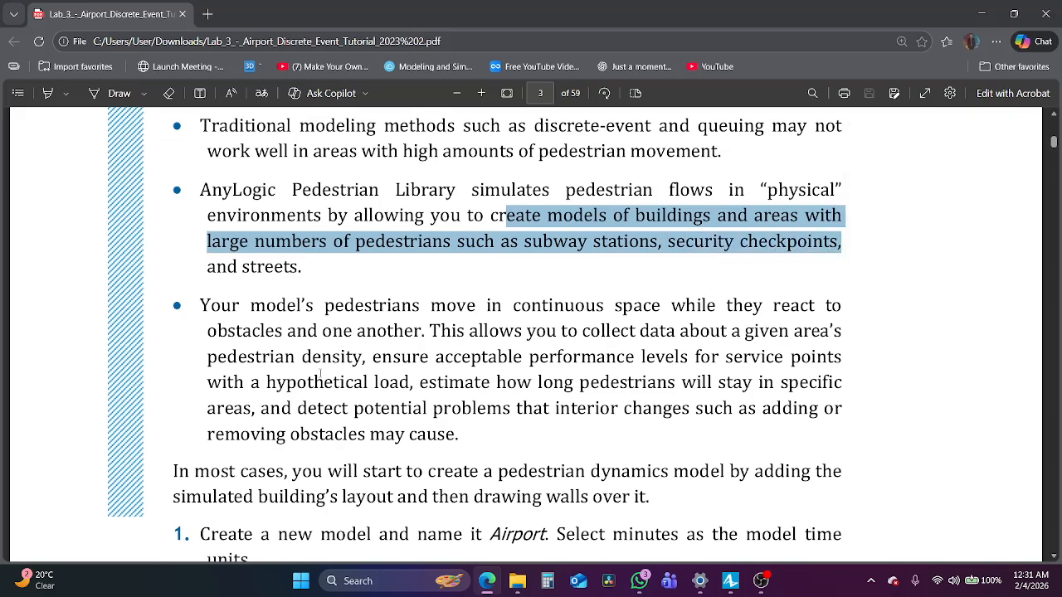
scroll(321, 374, "down", 2)
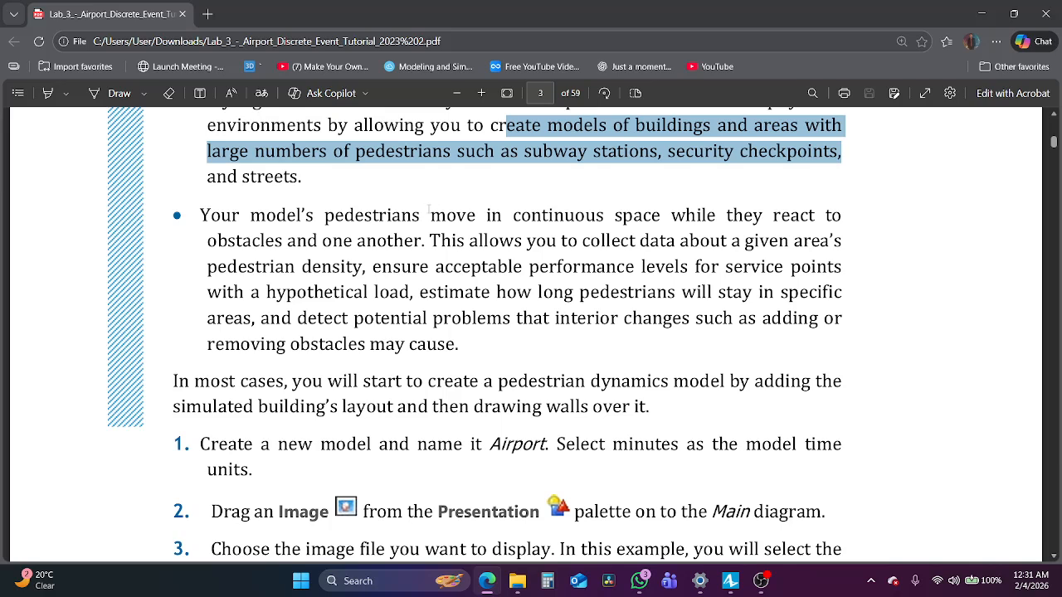
left_click_drag(509, 215, 834, 319)
Read the building layout note and Phase 1 instructions 1 to 3 on the Airport model and terminal.png image, and switch to AnyLogic.
scroll(618, 370, "down", 2)
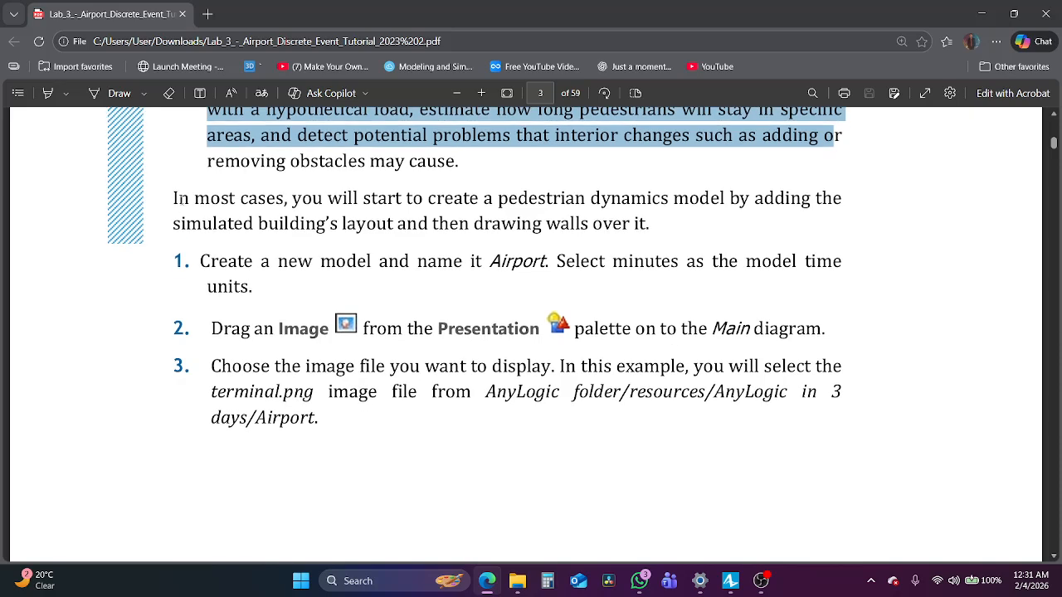
left_click_drag(174, 198, 265, 198)
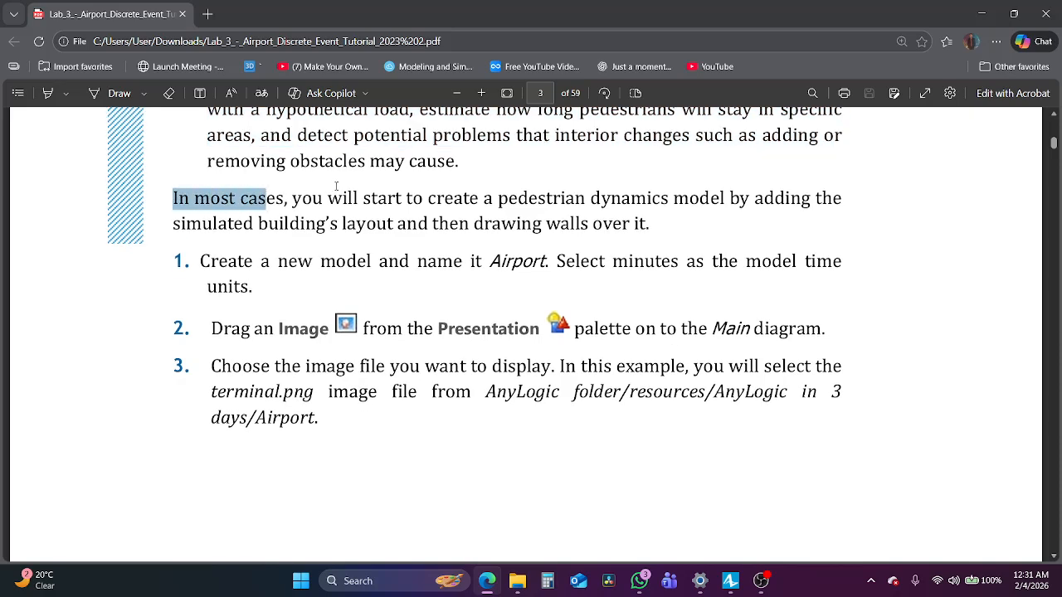
left_click_drag(336, 186, 732, 206)
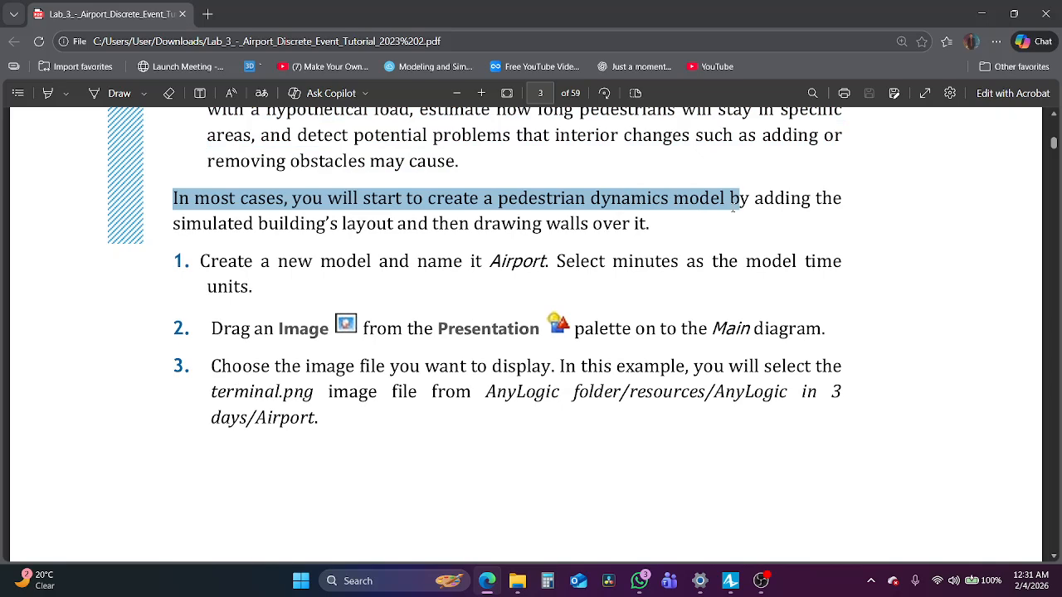
left_click_drag(732, 206, 663, 224)
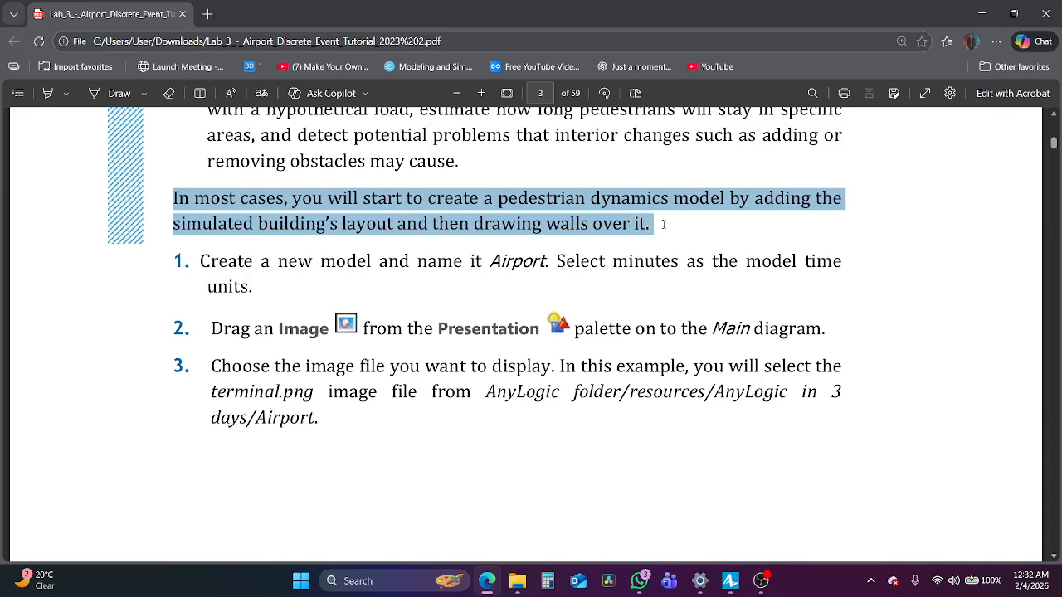
scroll(279, 390, "down", 2)
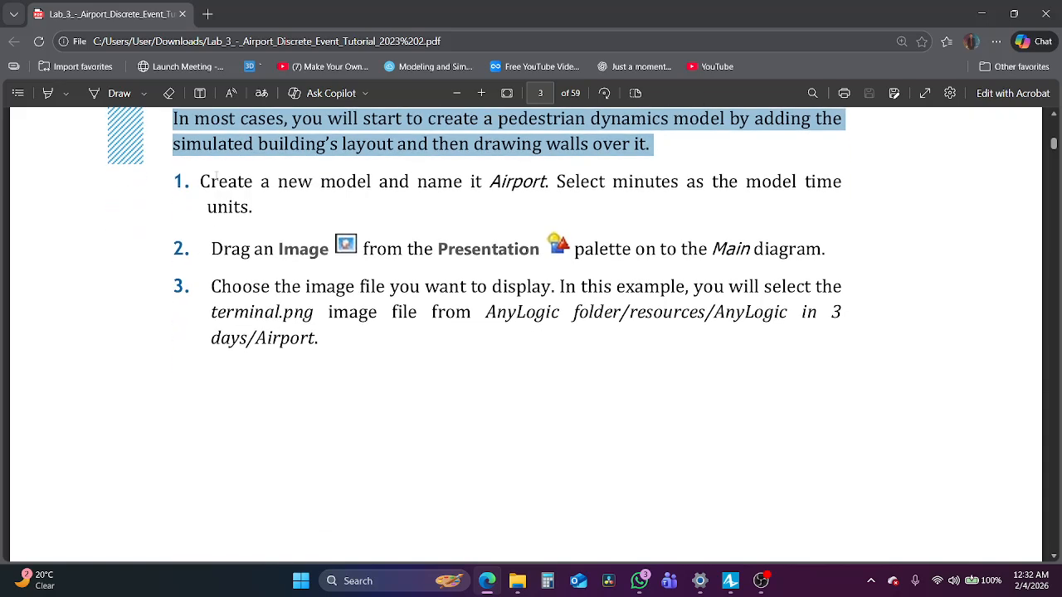
left_click_drag(211, 181, 547, 182)
left_click_drag(622, 184, 831, 184)
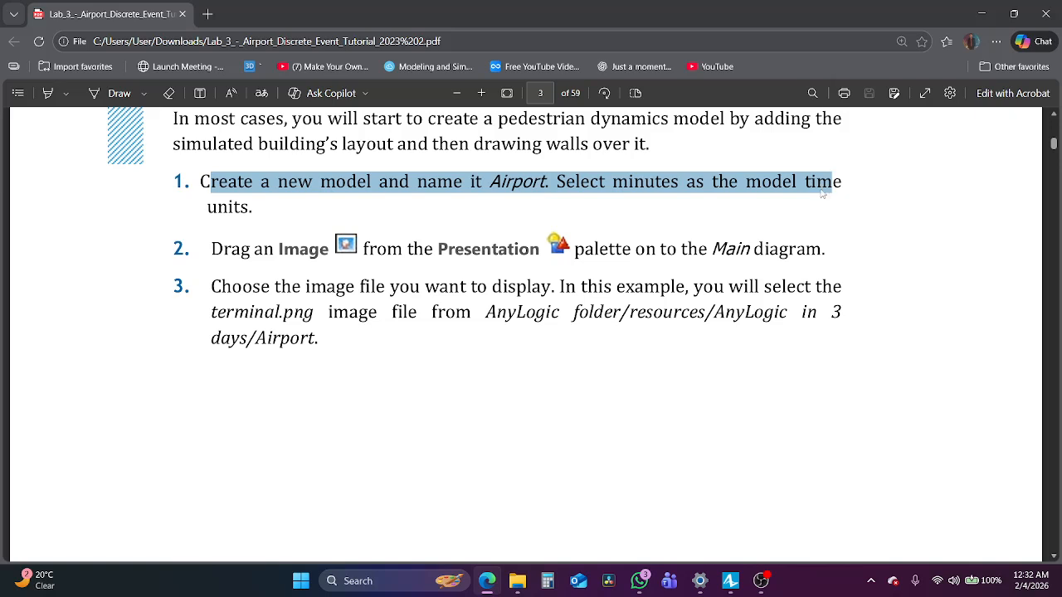
left_click(622, 405)
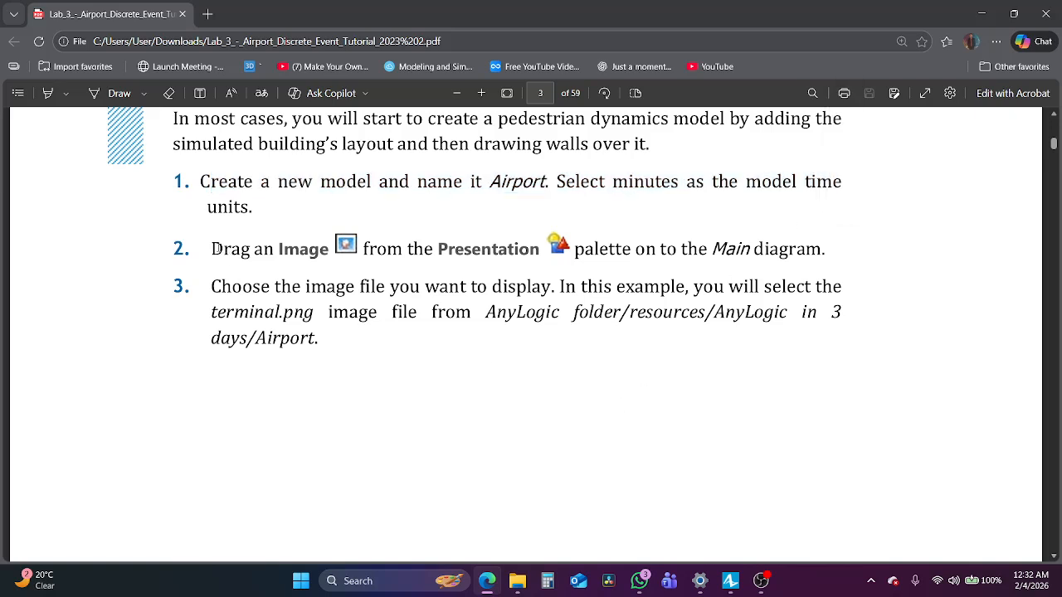
left_click_drag(213, 249, 822, 249)
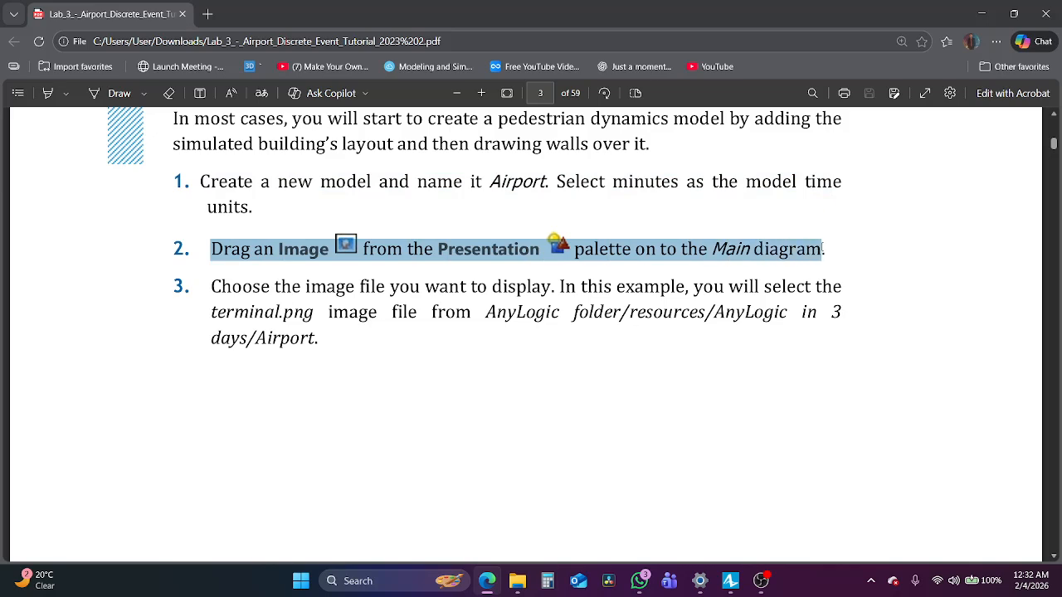
left_click(232, 290)
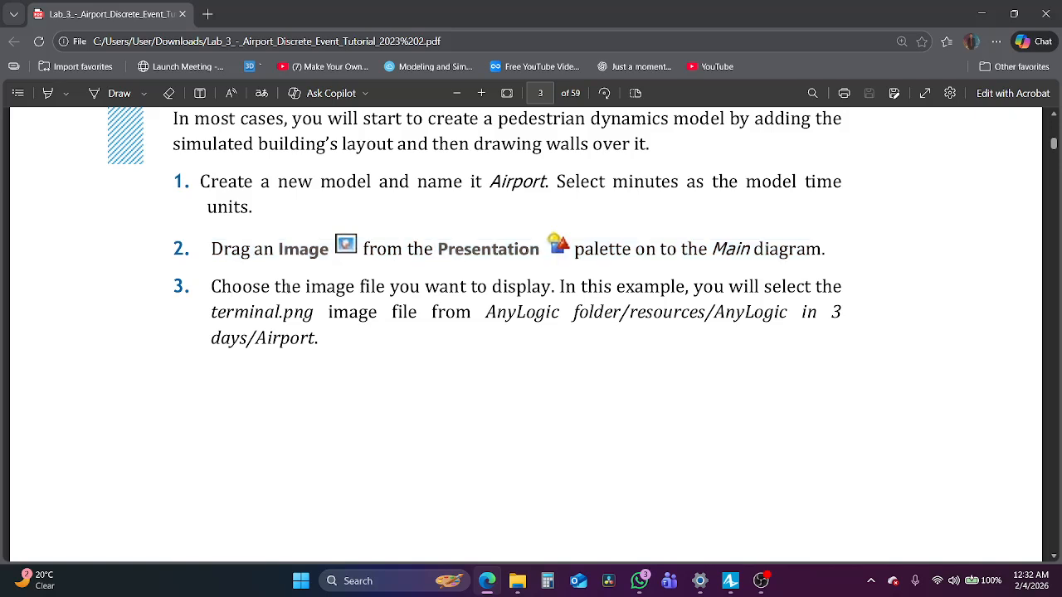
left_click_drag(536, 325, 813, 327)
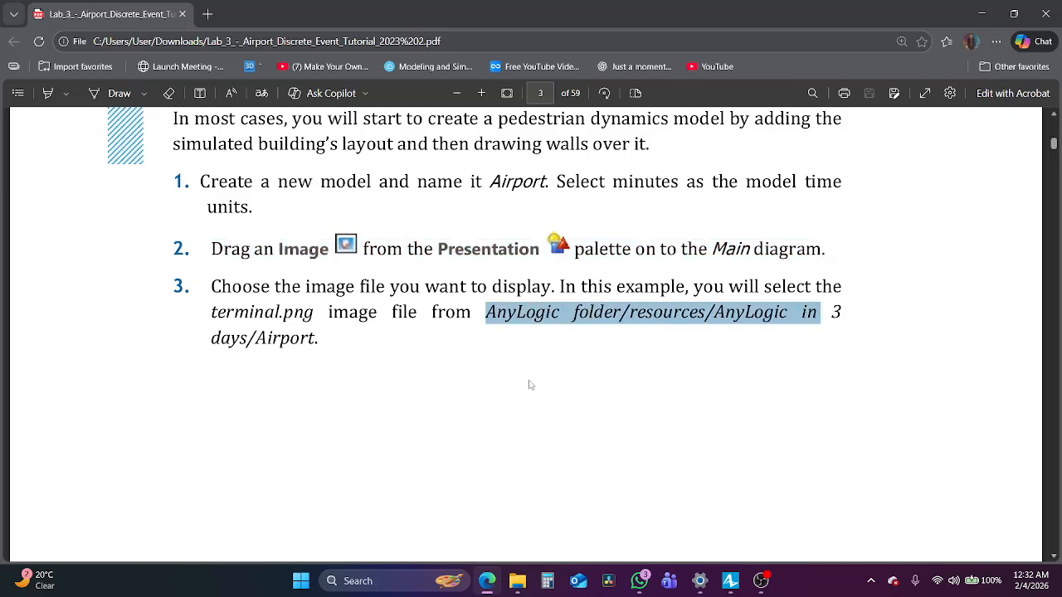
left_click(742, 587)
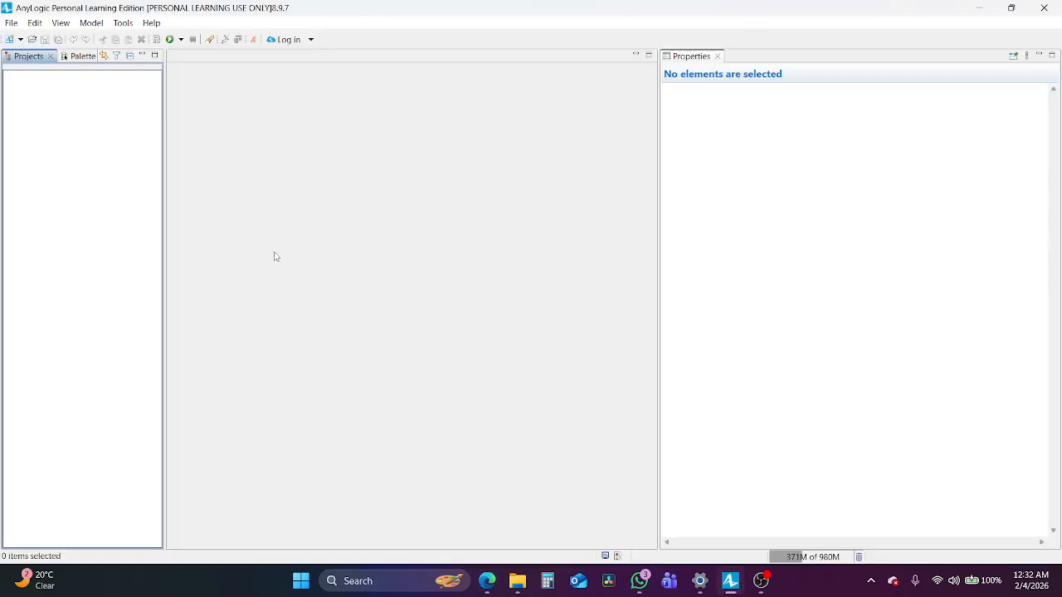
Create a new model named Airport with minutes as the model time units.
key("ctrl+n")
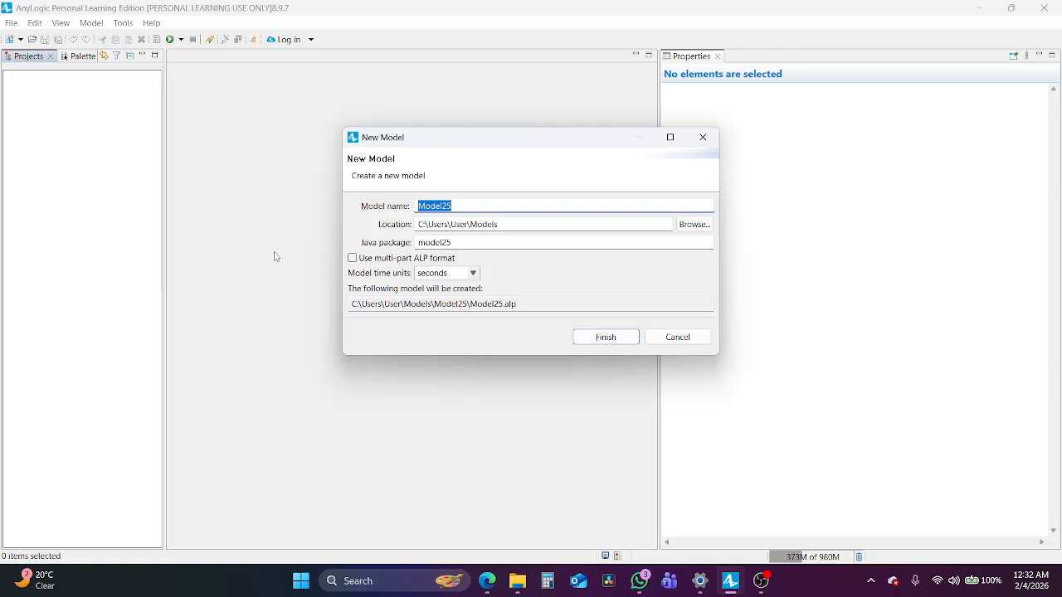
type("Ar")
key("BackSpace")
type("irport")
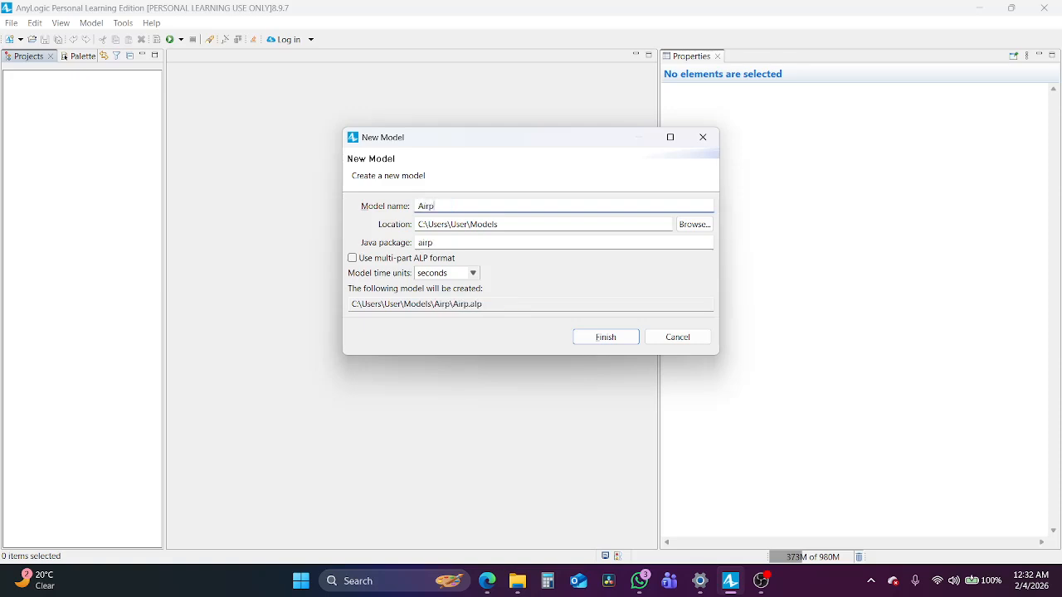
left_click(470, 276)
left_click(440, 311)
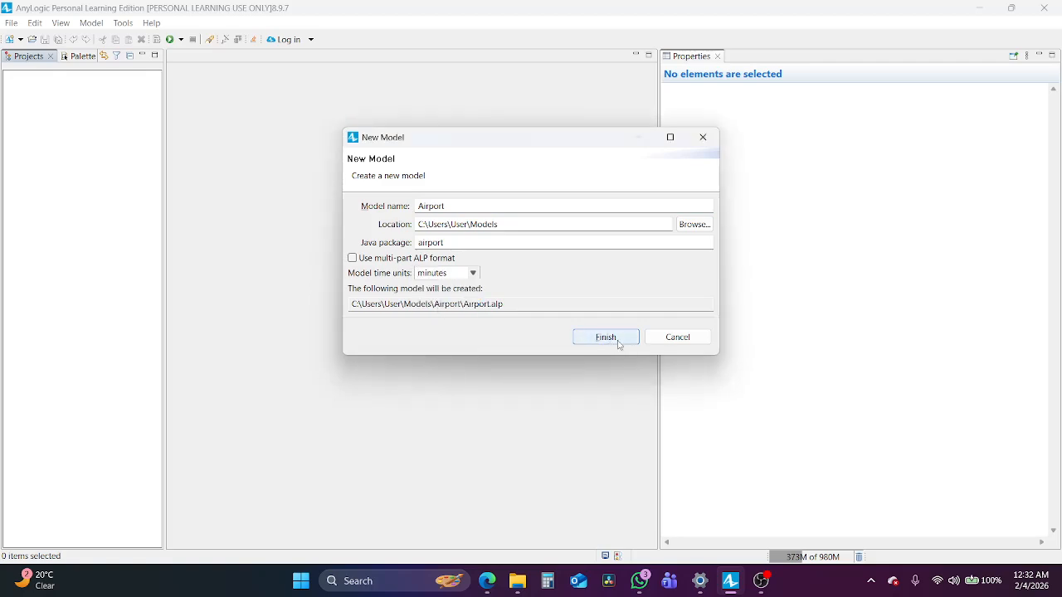
left_click(616, 343)
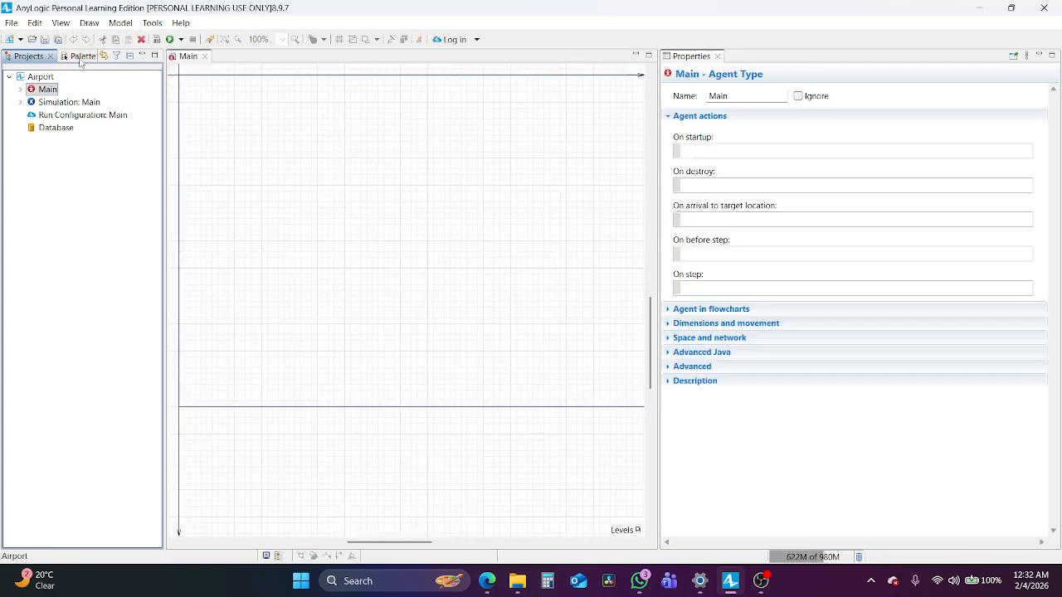
Add a Presentation image element near the upper-left corner of the Main diagram's frame.
left_click(80, 58)
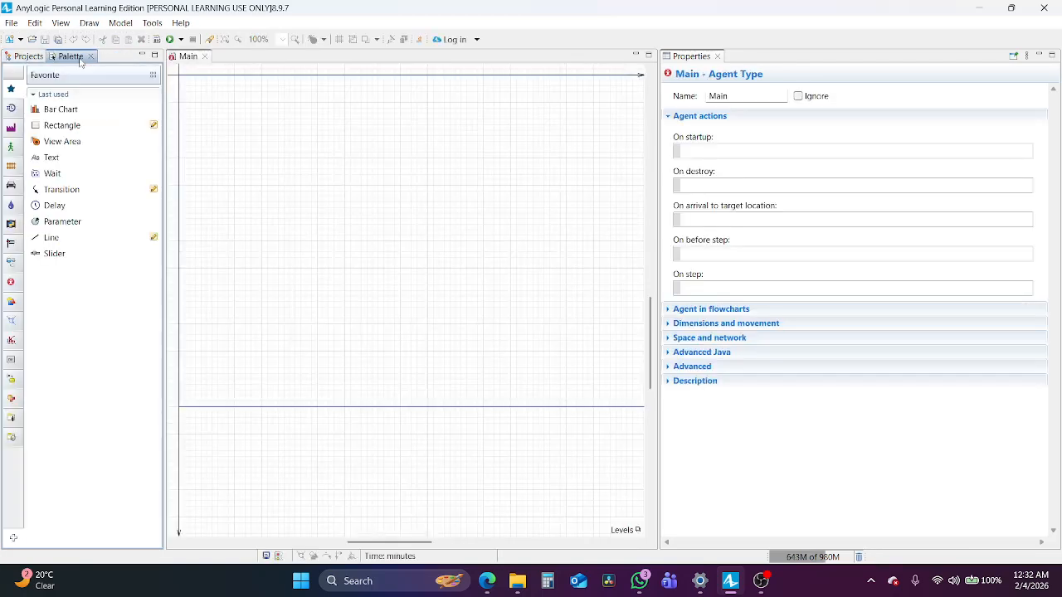
left_click(11, 302)
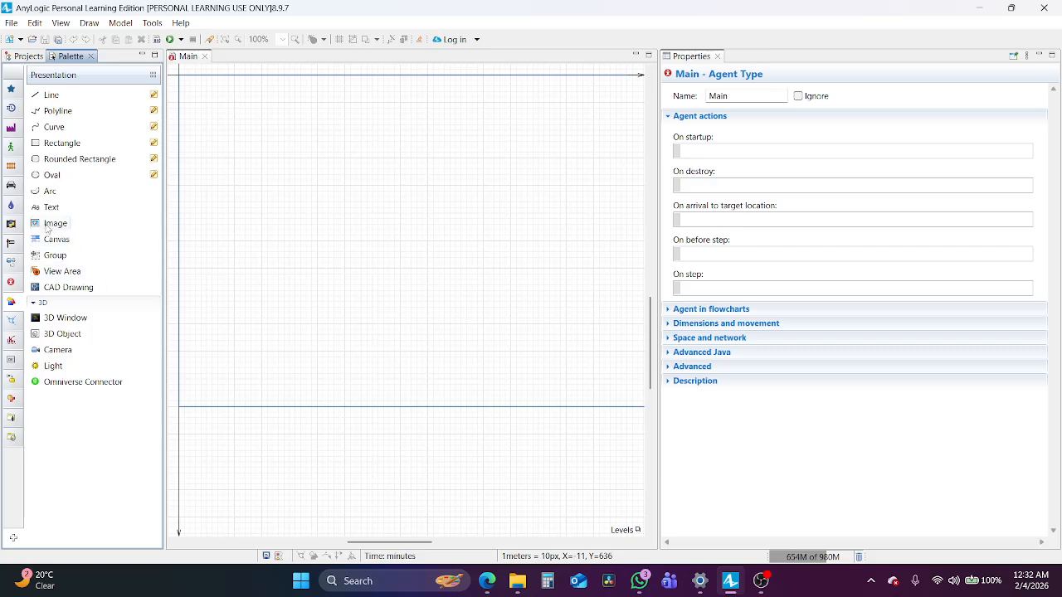
left_click_drag(46, 225, 183, 122)
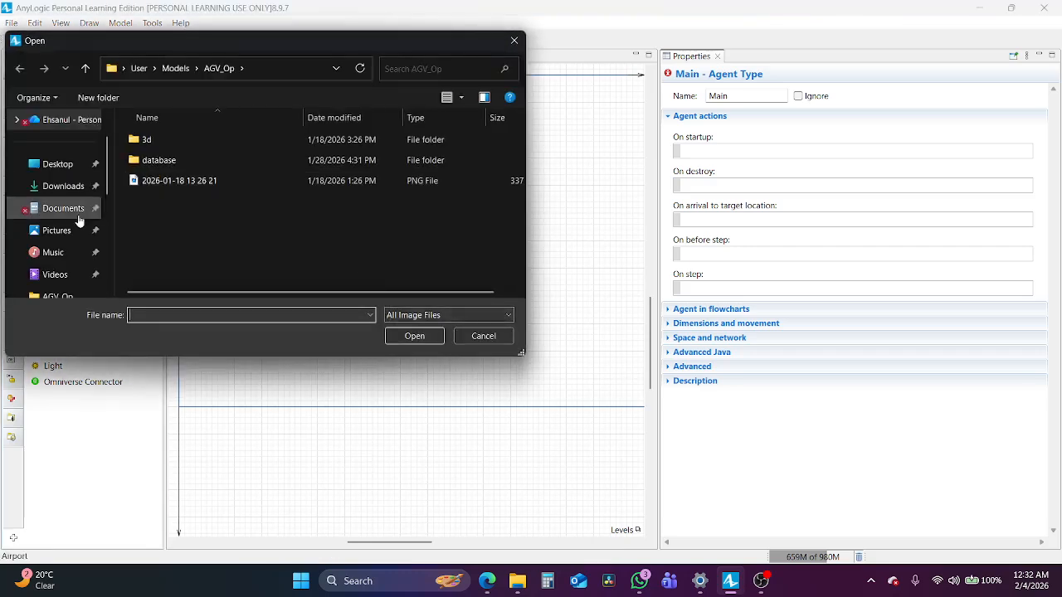
Browse for the picture file to the resources folder of AnyLogic 8.9 Personal Learning Edition in Program Files on drive C.
scroll(70, 228, "down", 5)
left_click(74, 187)
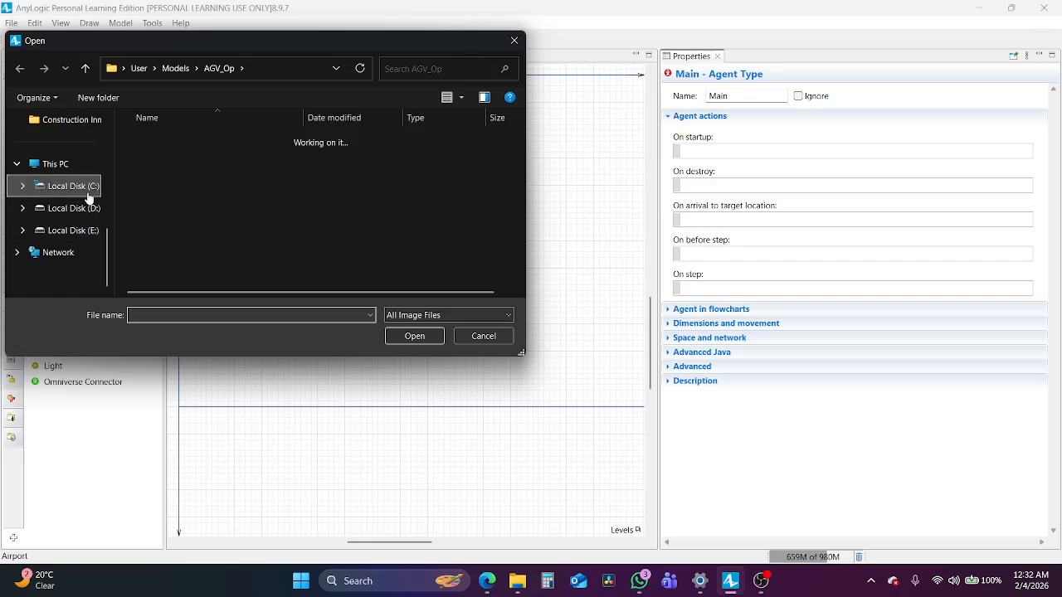
scroll(197, 234, "down", 2)
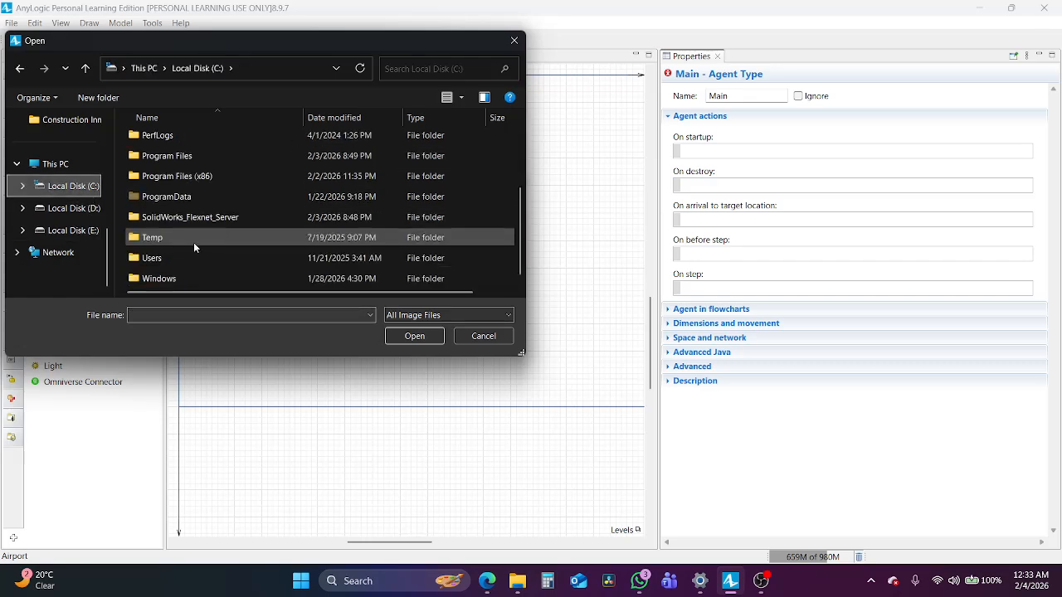
double_click(204, 154)
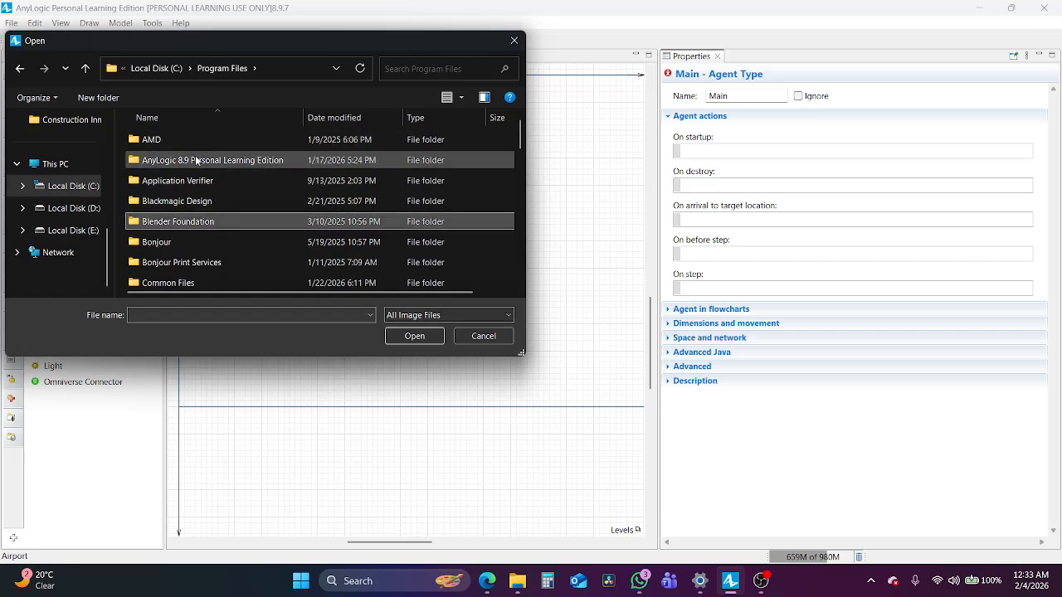
double_click(221, 160)
scroll(190, 267, "down", 1)
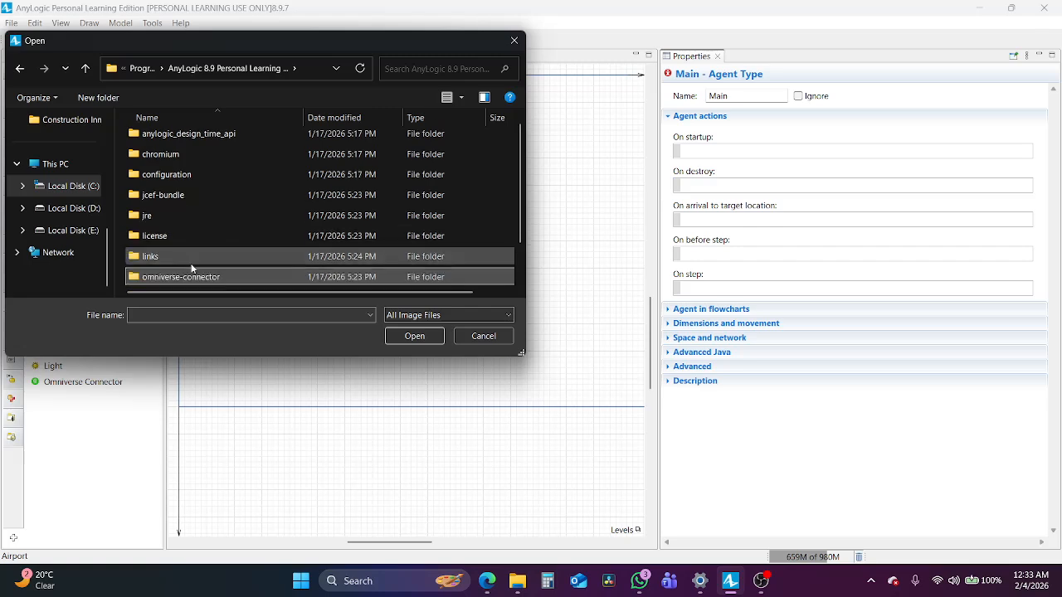
key("Return")
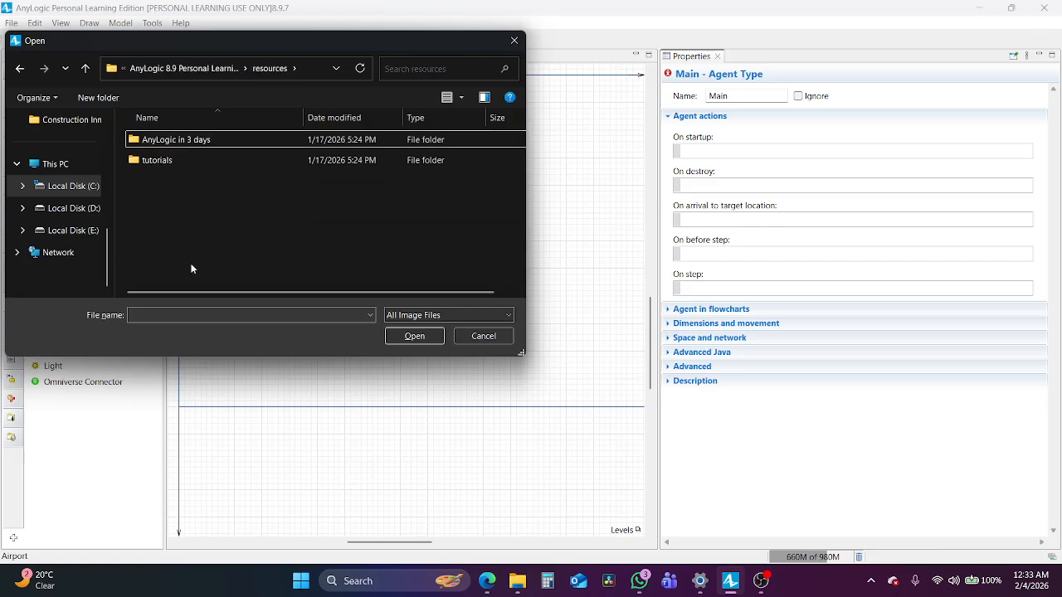
Load the terminal image from the AnyLogic in 3 days/Airport folder into the image element.
key("Down")
key("Up")
key("Return")
key("Down")
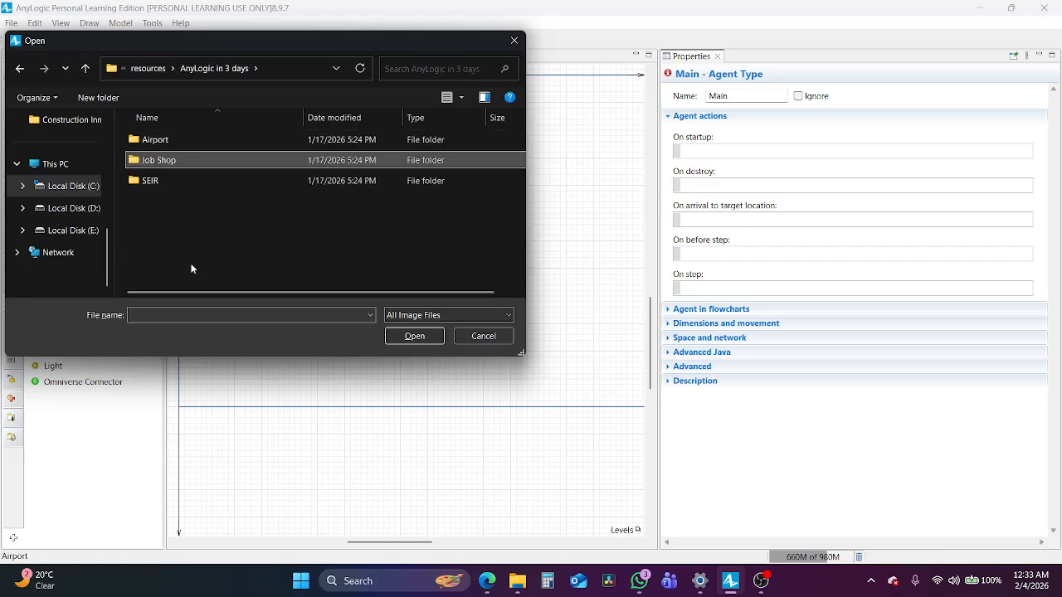
key("Up")
key("Return")
key("Down")
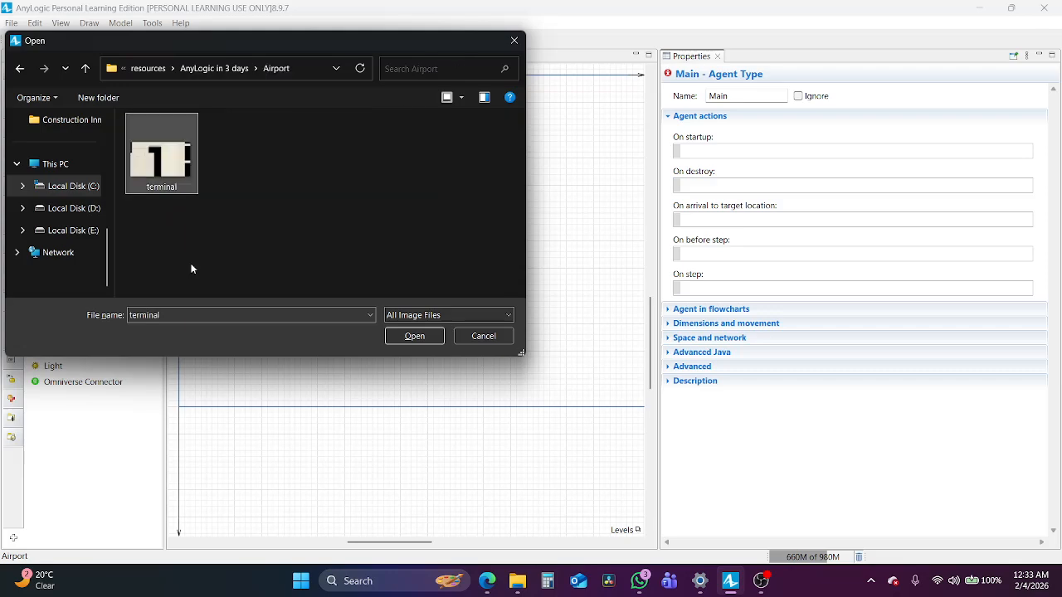
key("Return")
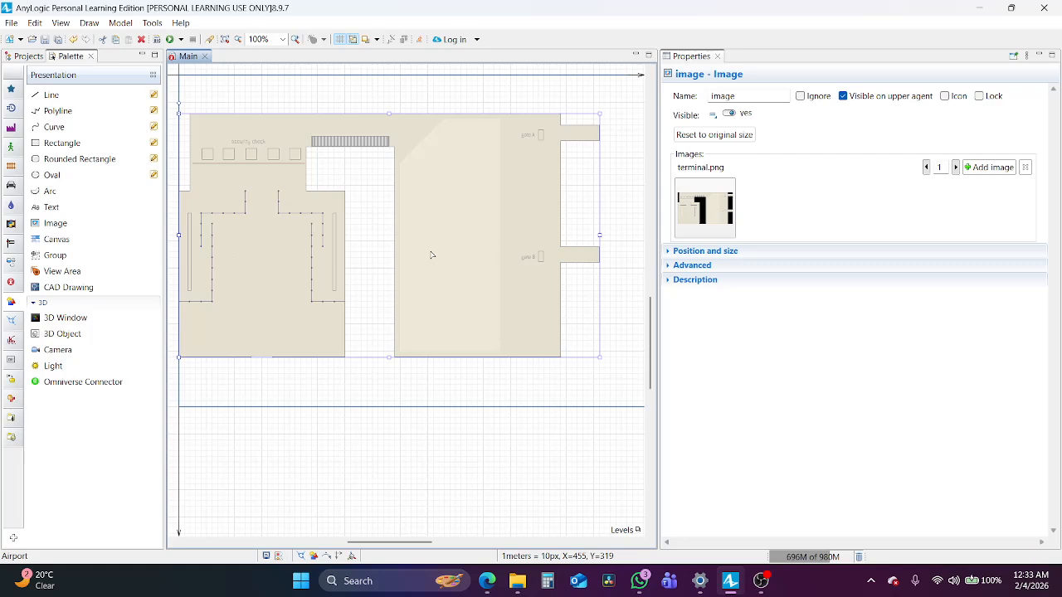
Align the terminal image with the blue frame's left edge and enlarge it to reach the frame's lower-right corner.
left_click_drag(430, 254, 466, 258)
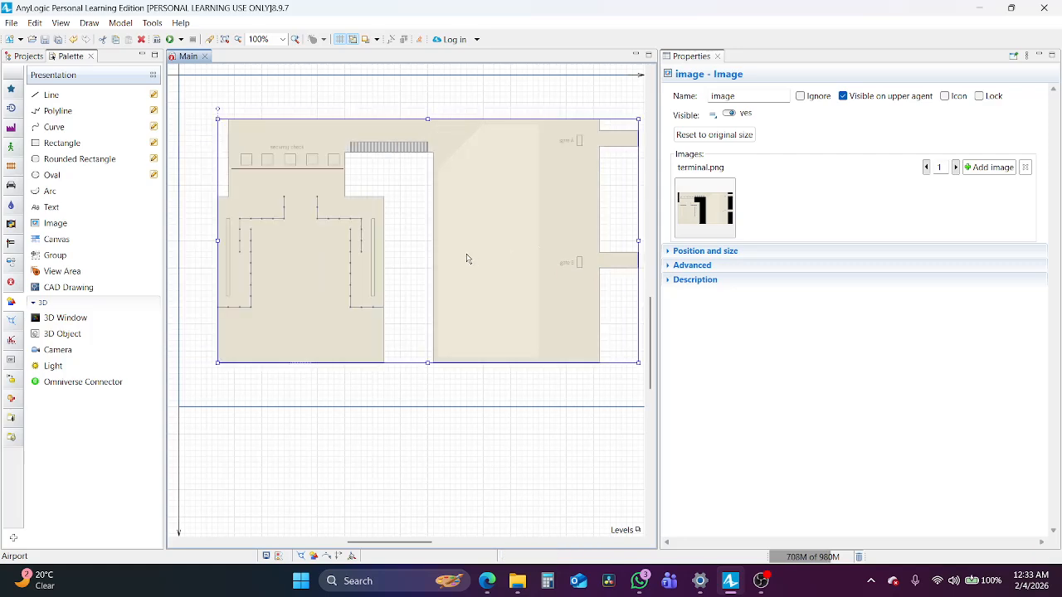
scroll(503, 291, "right", 5)
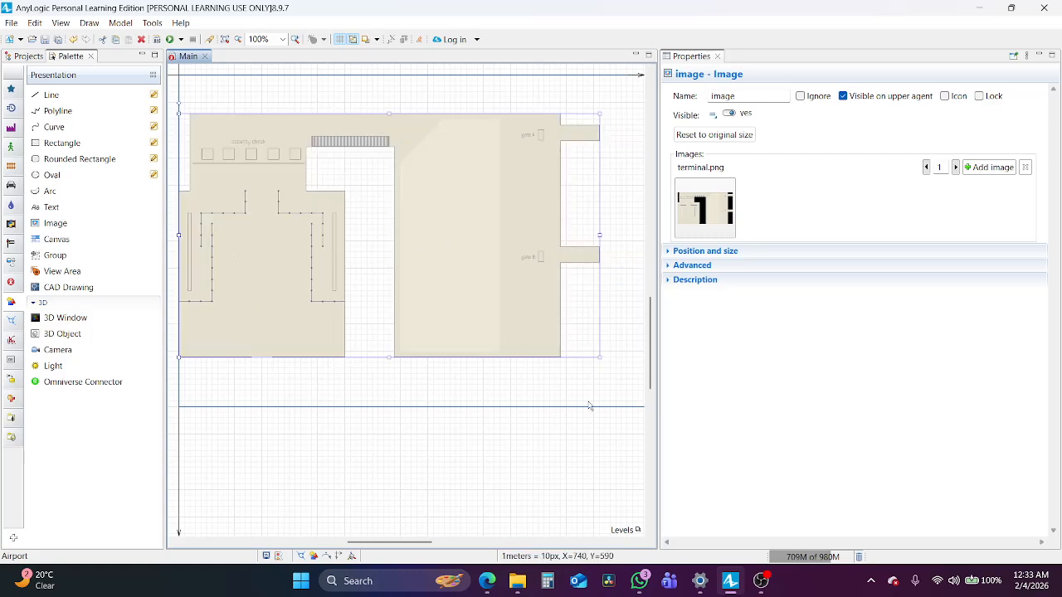
scroll(509, 379, "down", 1)
left_click_drag(463, 345, 595, 395)
scroll(454, 411, "left", 6)
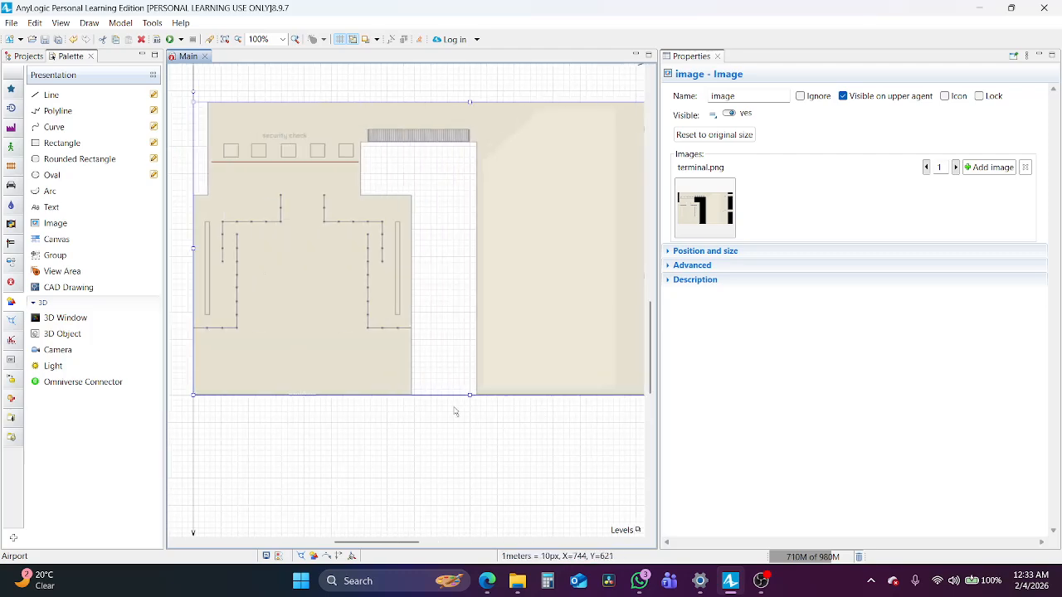
scroll(454, 411, "up", 1)
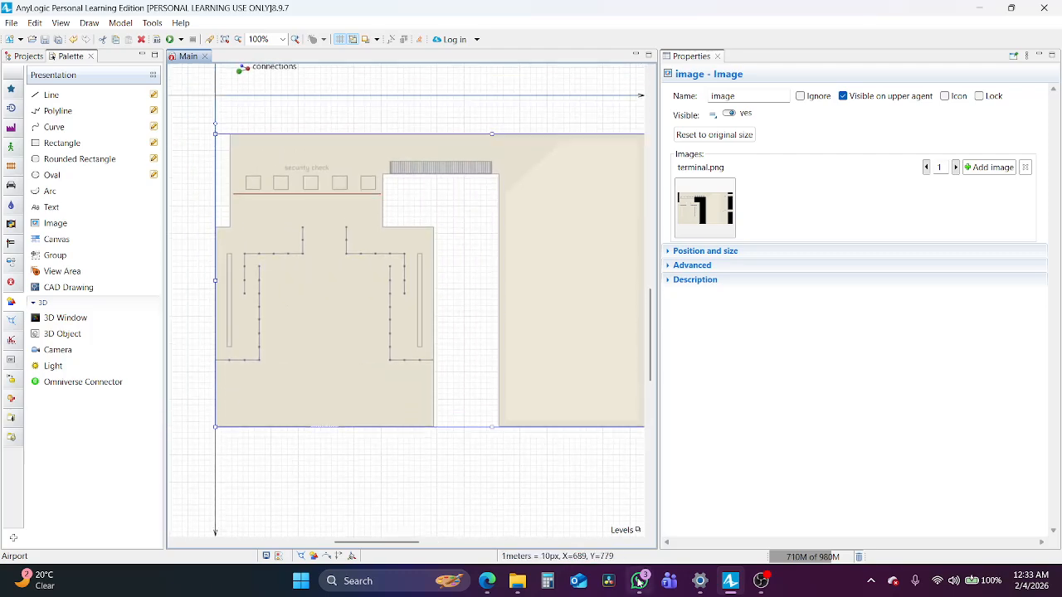
Read instruction 4 on page 4 of the Lab 3 PDF about placing, resetting and locking the image, and return to AnyLogic.
left_click(488, 583)
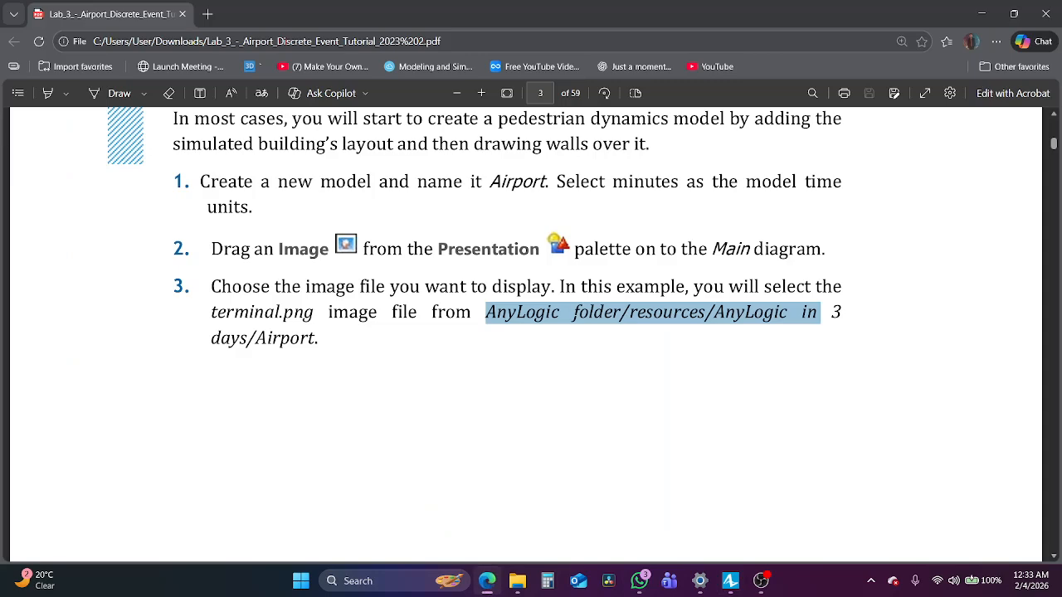
scroll(576, 318, "down", 10)
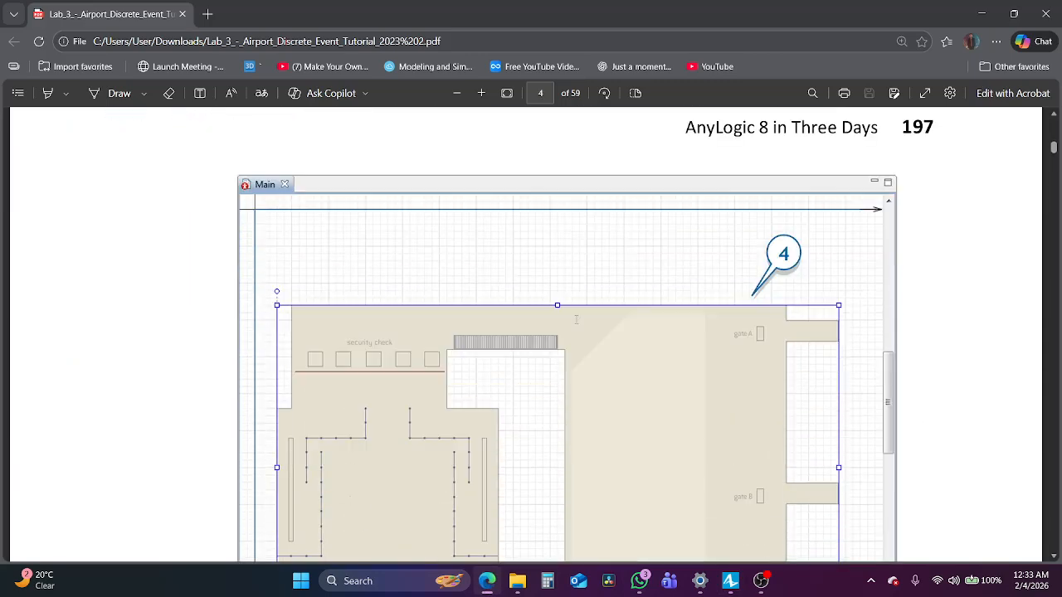
scroll(575, 318, "down", 5)
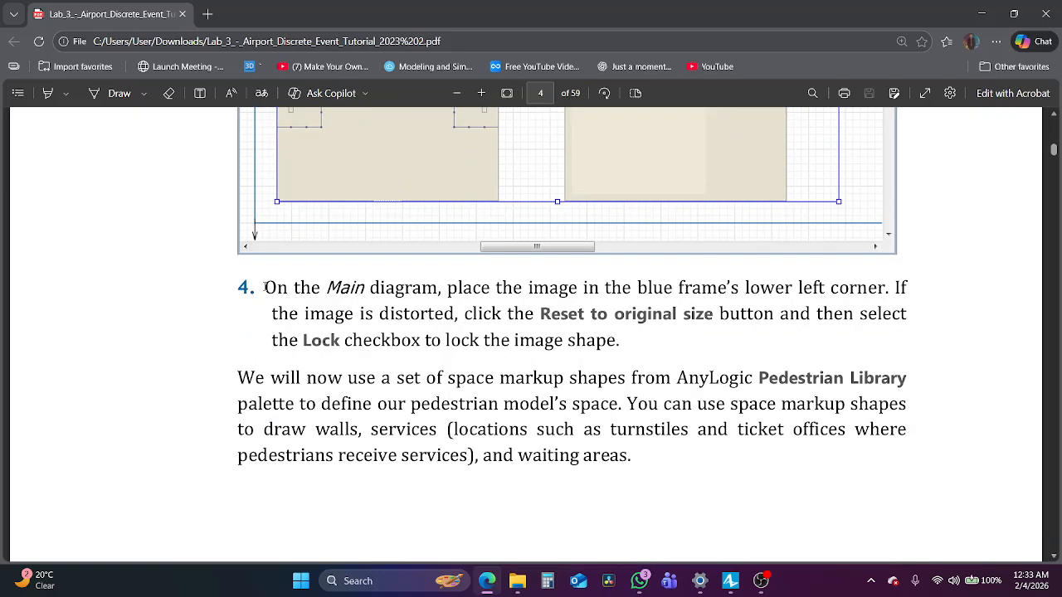
left_click_drag(265, 287, 483, 314)
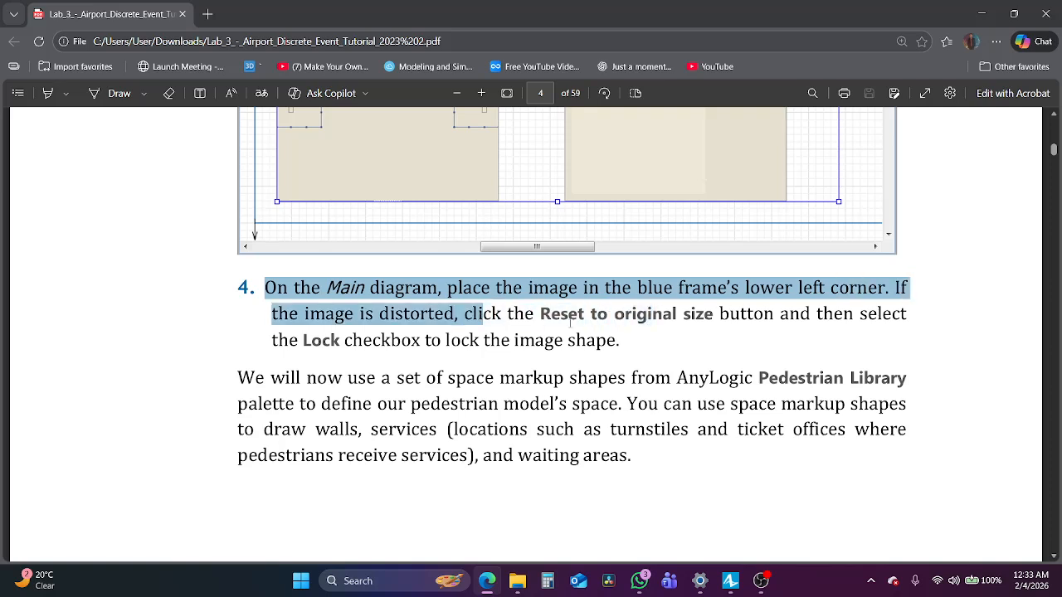
left_click_drag(570, 322, 623, 340)
left_click(730, 581)
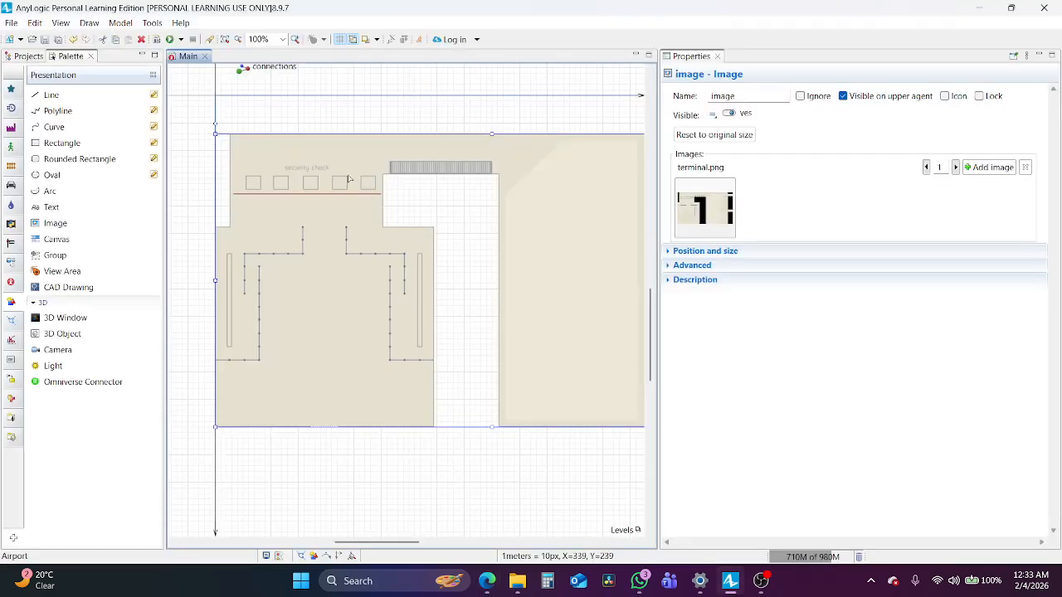
Reset the terminal image to its original size.
scroll(419, 298, "right", 2)
right_click(418, 298)
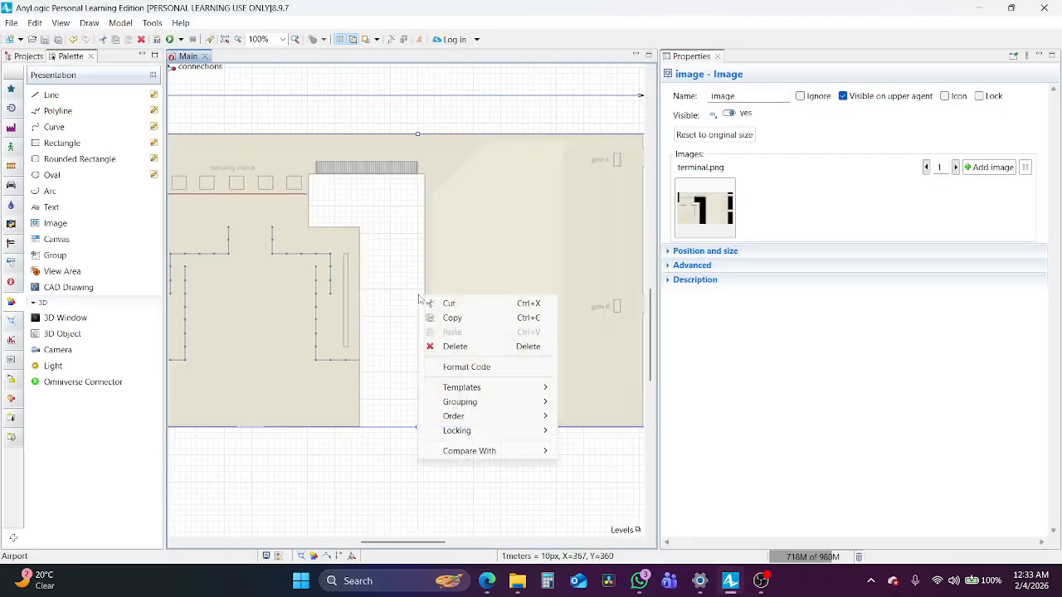
mouse_move(480, 433)
left_click(779, 149)
left_click(749, 136)
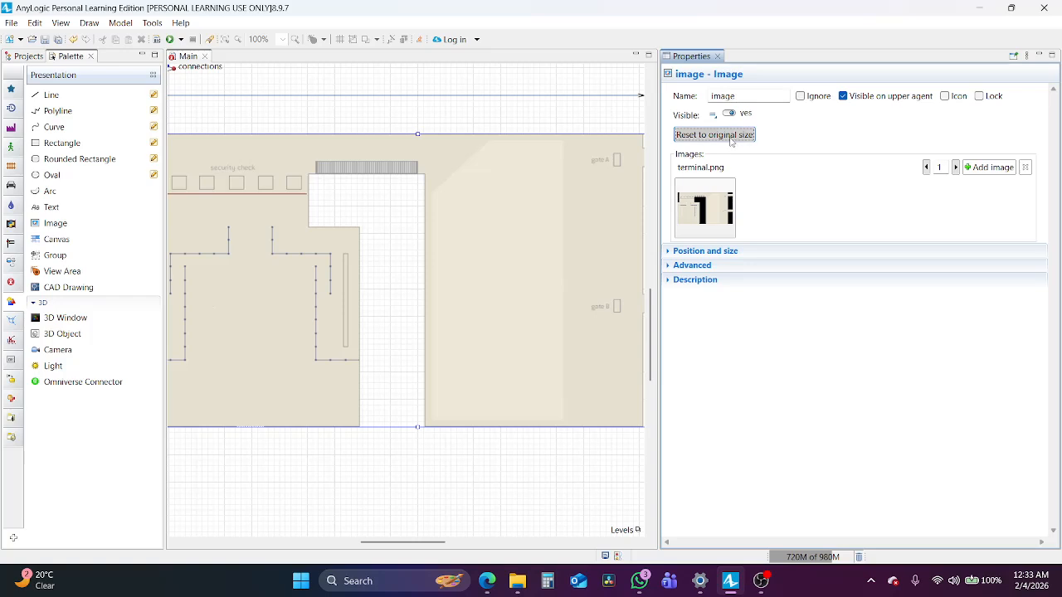
Enlarge the terminal image to the blue frame's lower-right corner and lock its shape.
scroll(467, 273, "right", 5)
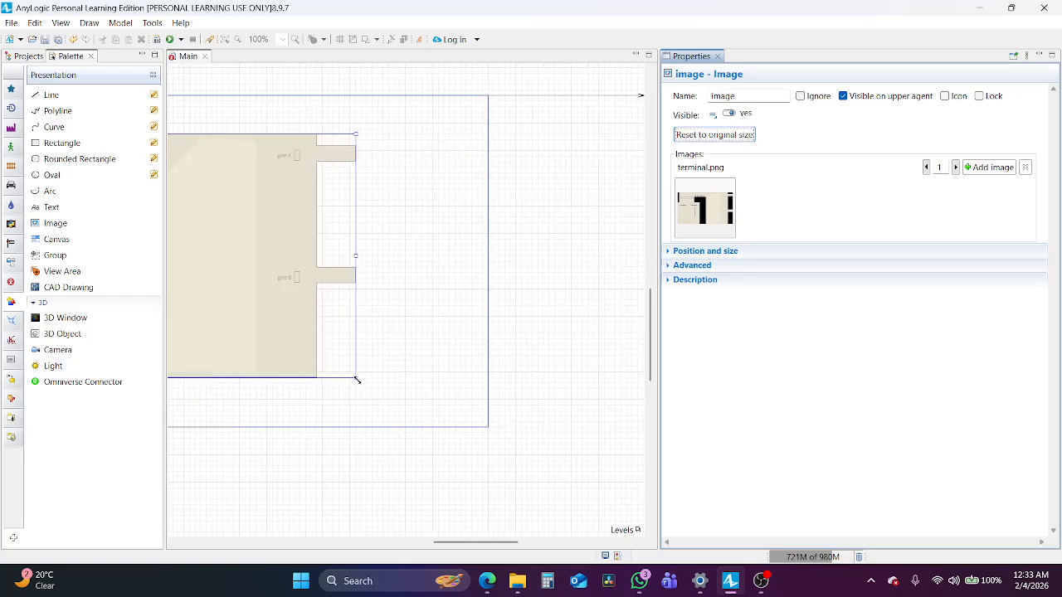
left_click_drag(357, 378, 487, 427)
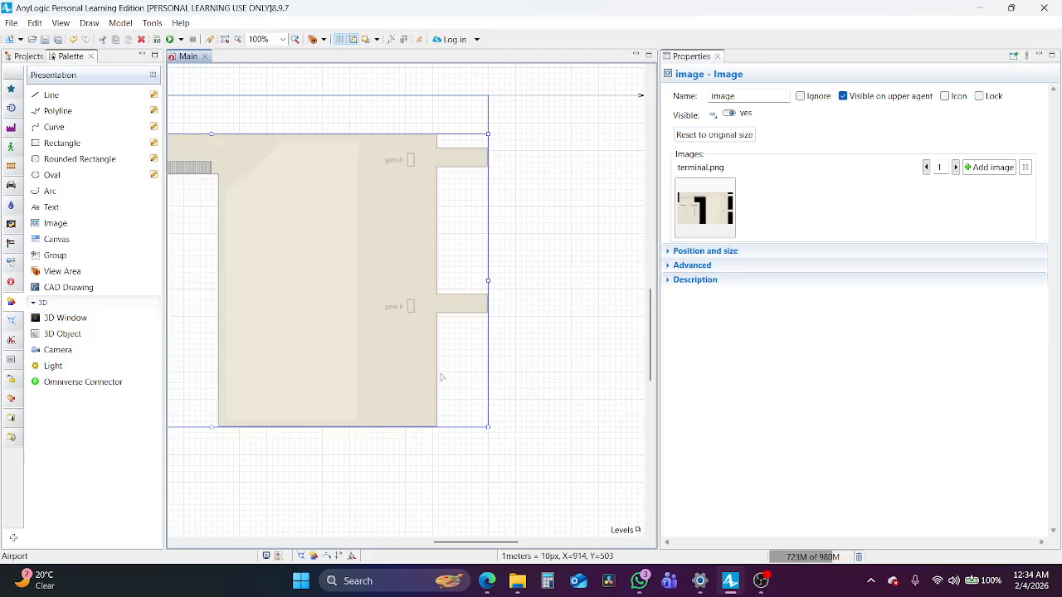
left_click(985, 101)
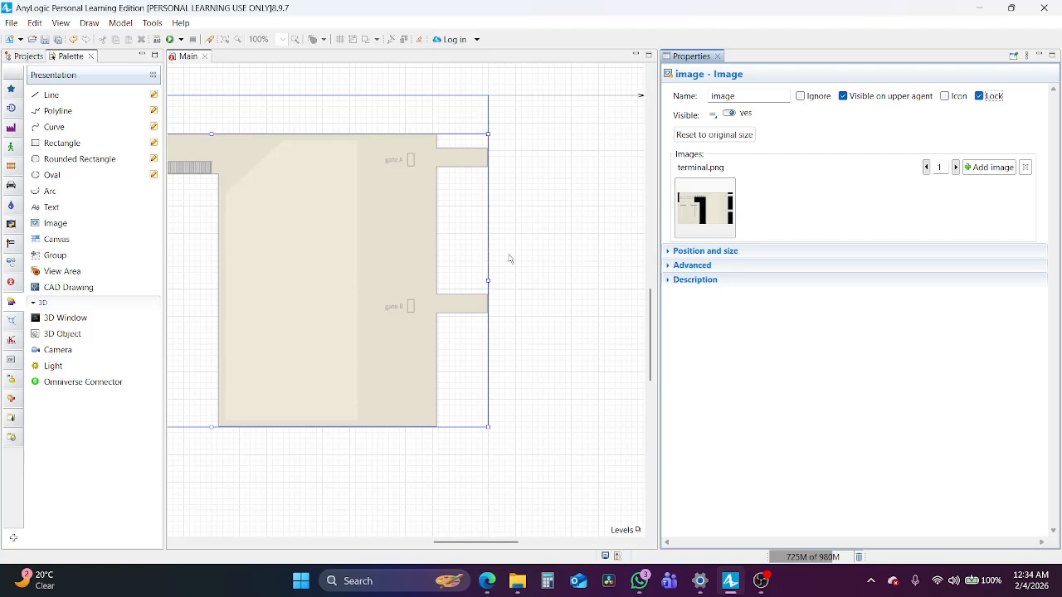
scroll(507, 259, "left", 4)
left_click(447, 262)
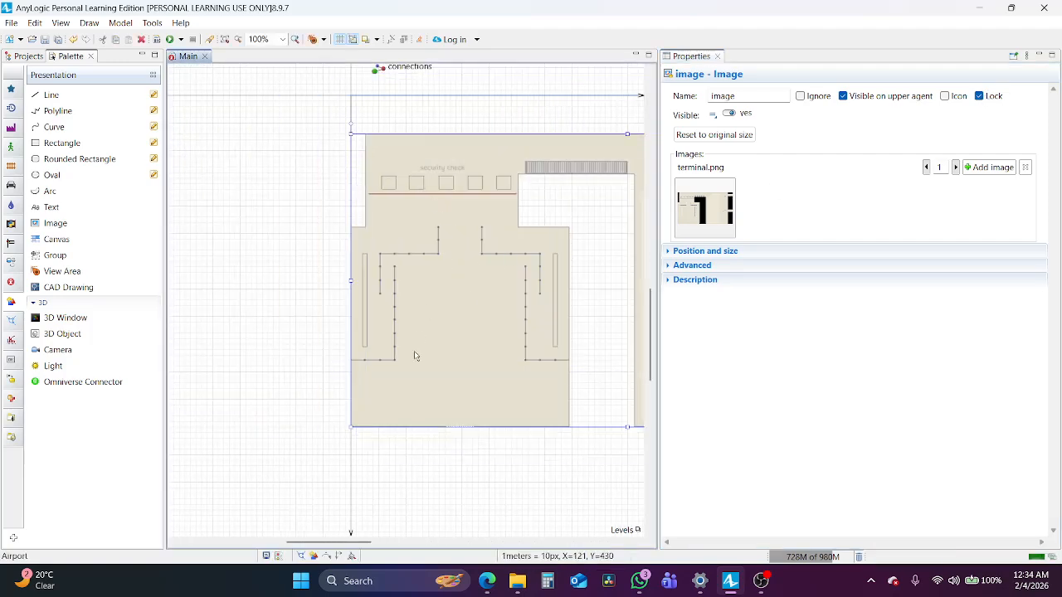
Recheck instruction 4 in the PDF and inspect how the locked terminal image fits the blue frame on Main.
left_click(494, 587)
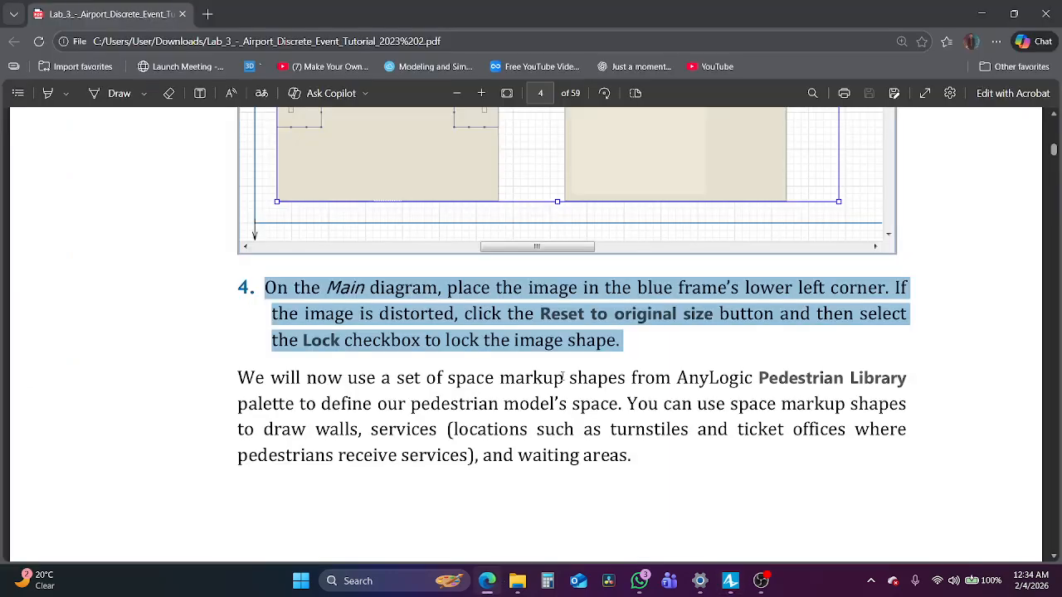
scroll(562, 377, "down", 3)
left_click(487, 584)
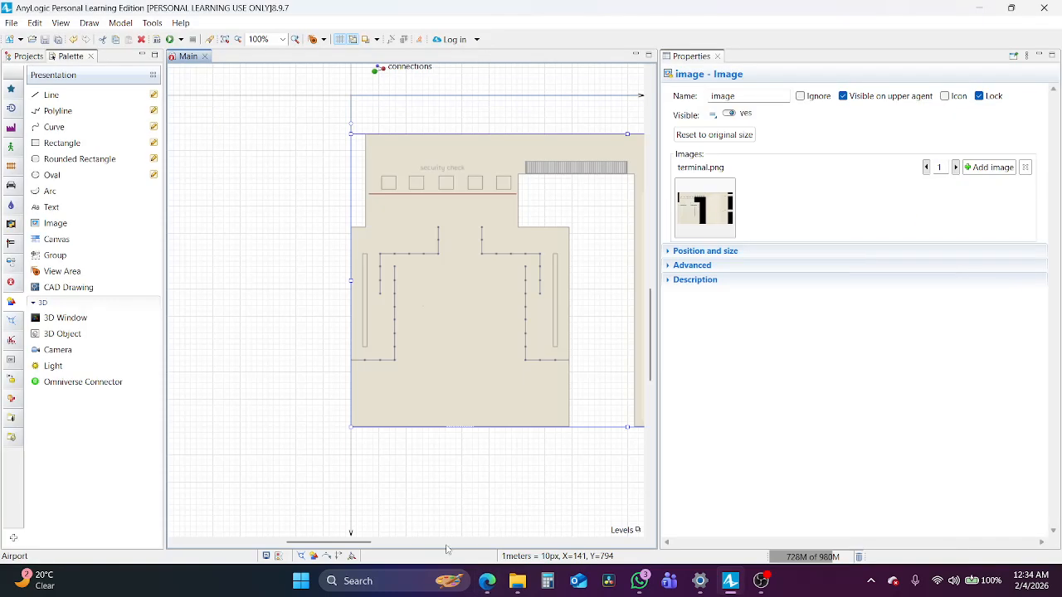
left_click(355, 420)
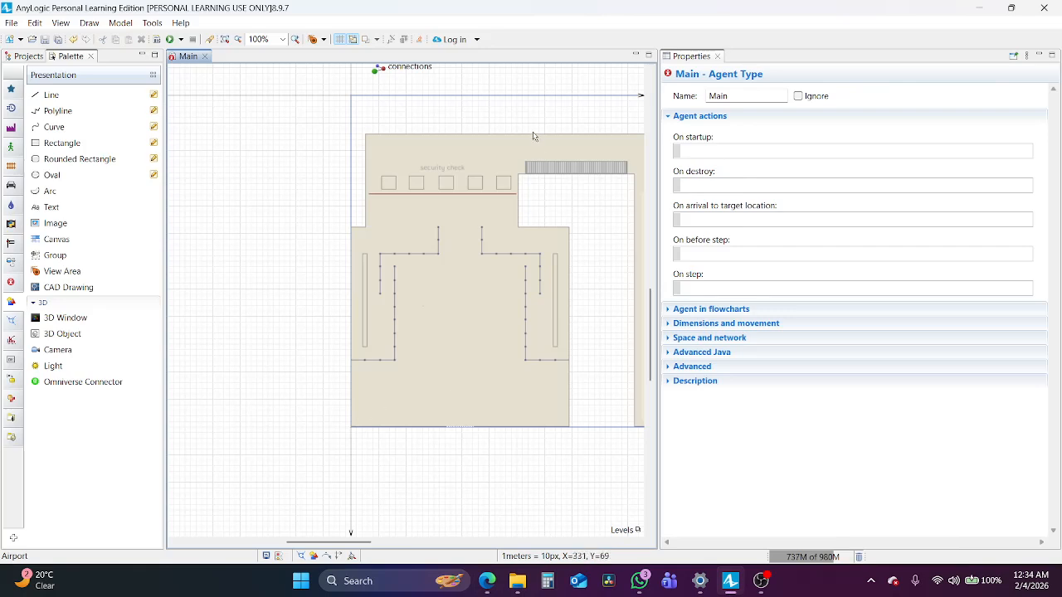
scroll(518, 232, "right", 5)
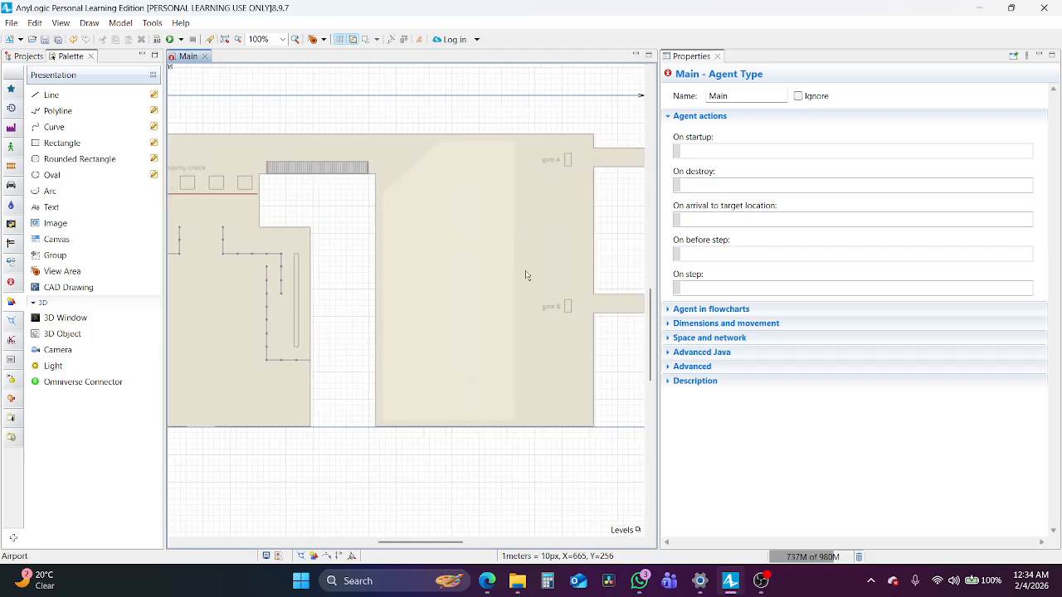
scroll(526, 273, "right", 3)
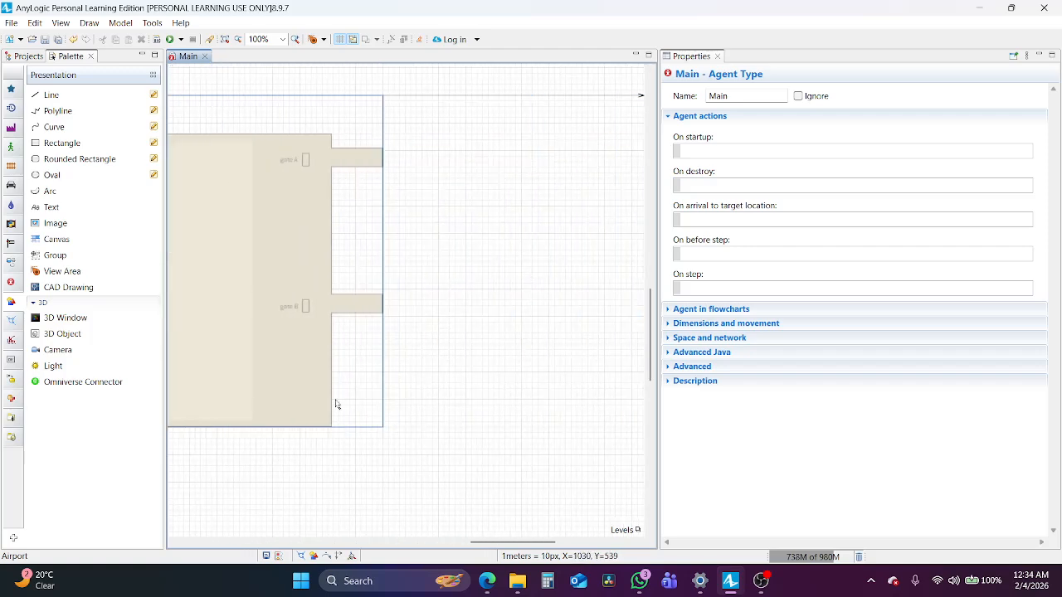
Switch to the Lab 3 PDF and read the introduction to space markup shapes and the Pedestrian Library palette on page 5.
scroll(332, 398, "left", 6)
left_click(487, 580)
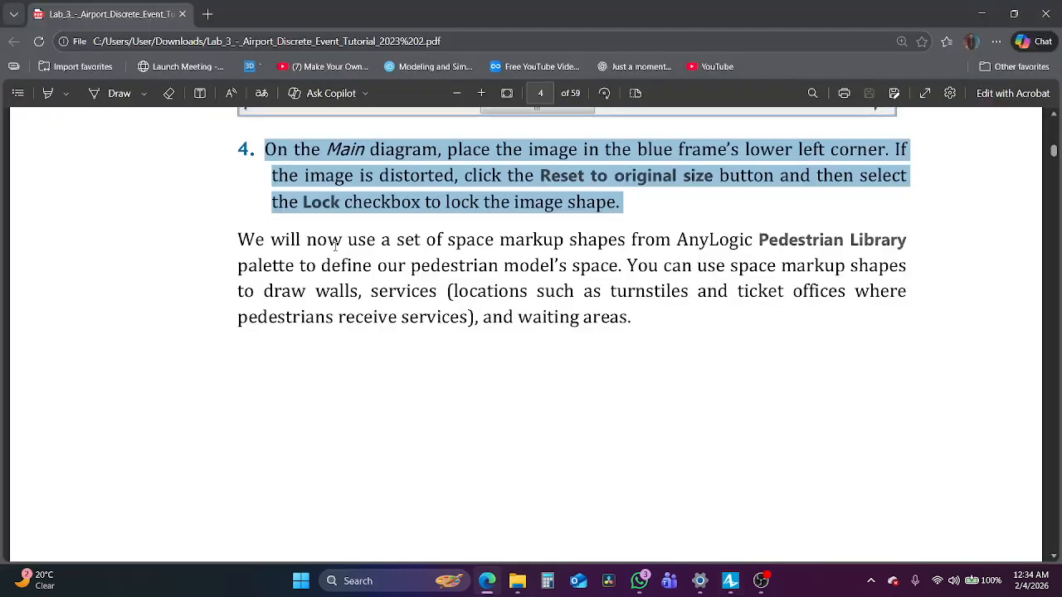
left_click_drag(328, 240, 624, 324)
scroll(622, 325, "down", 8)
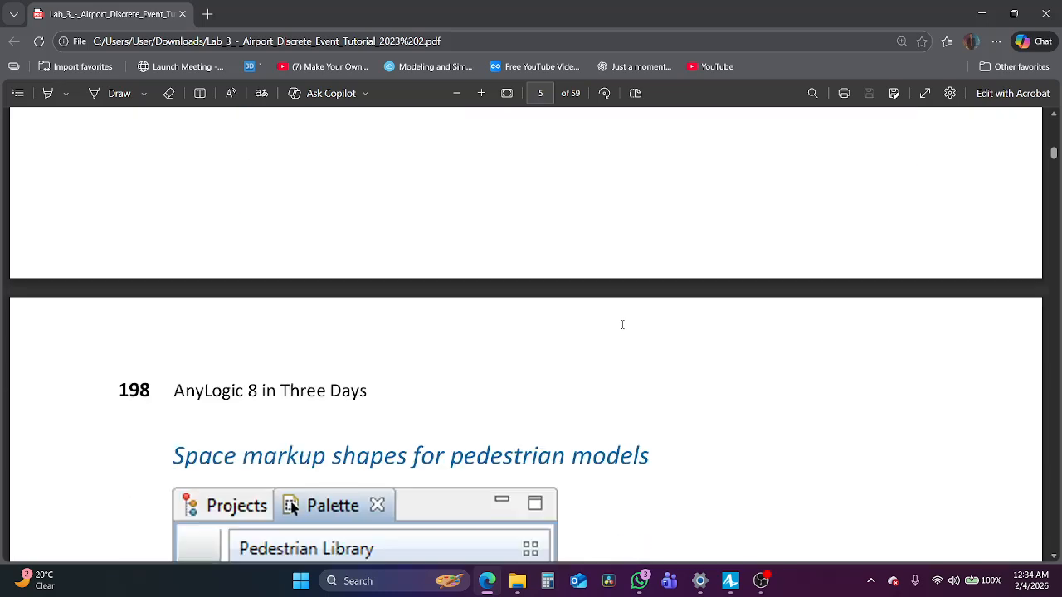
scroll(622, 324, "down", 2)
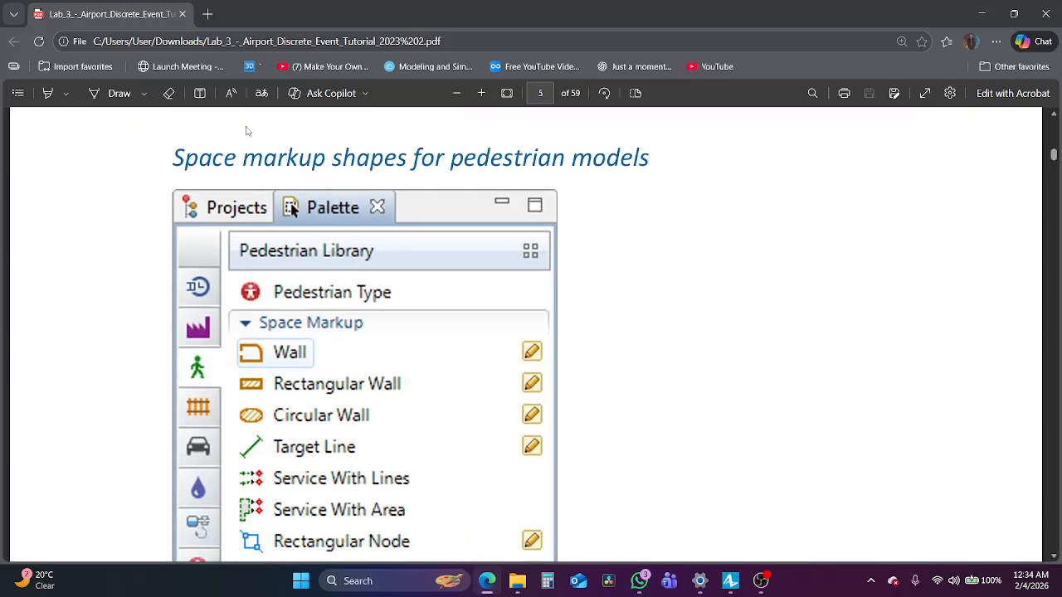
scroll(590, 357, "down", 2)
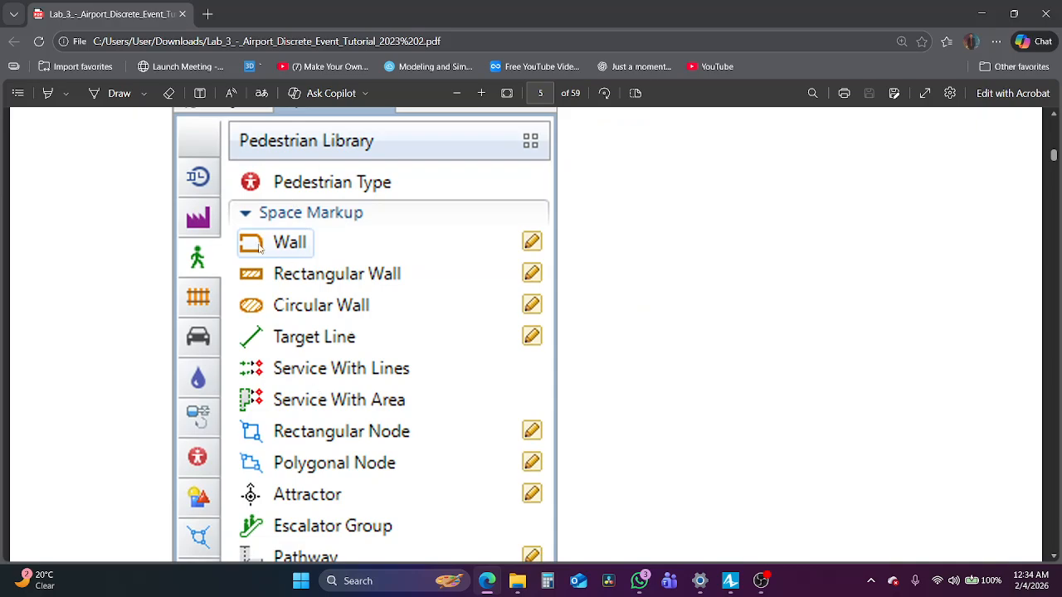
scroll(758, 299, "down", 10)
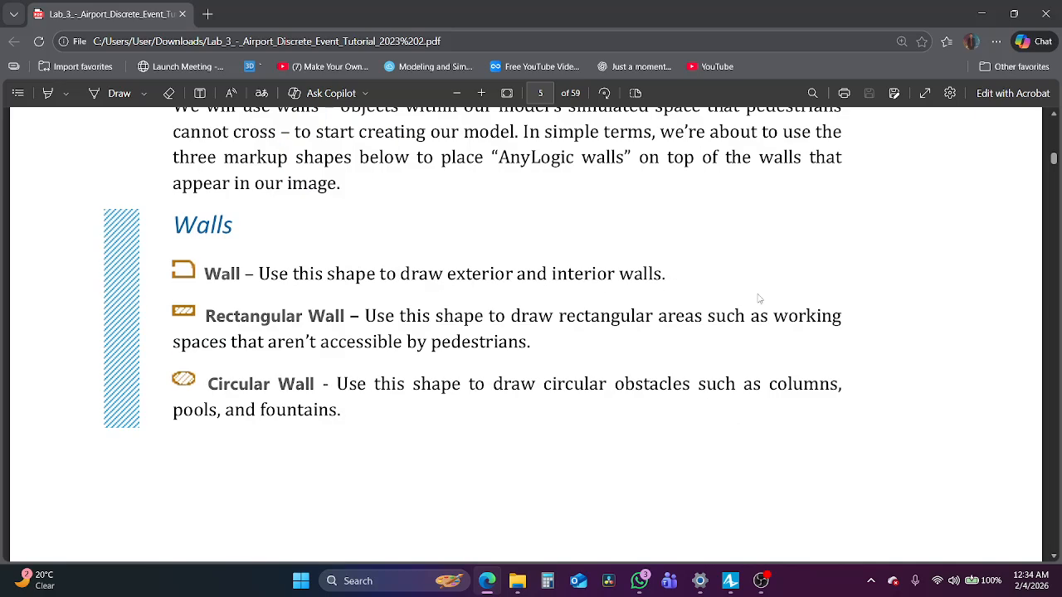
Read how walls are used and the descriptions of Wall, Rectangular Wall and Circular Wall on page 5 of the PDF.
scroll(486, 220, "up", 2)
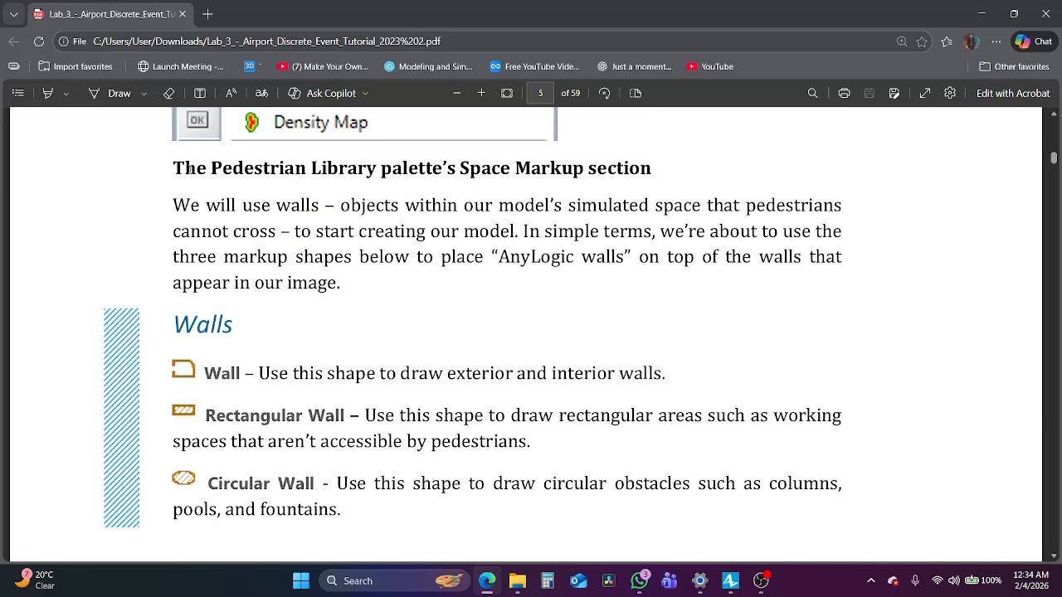
left_click_drag(175, 206, 361, 243)
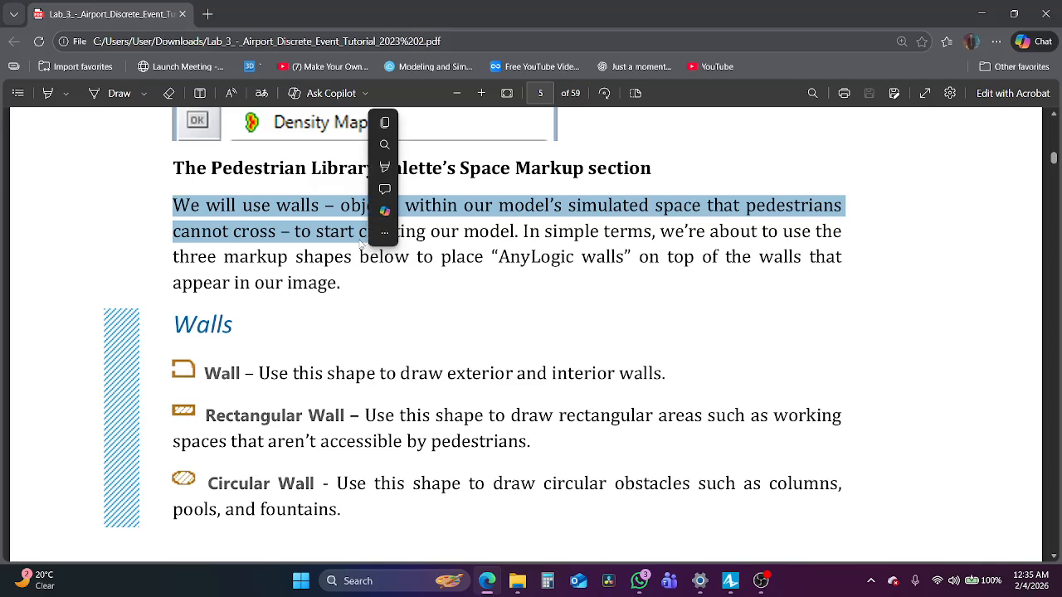
left_click(302, 233)
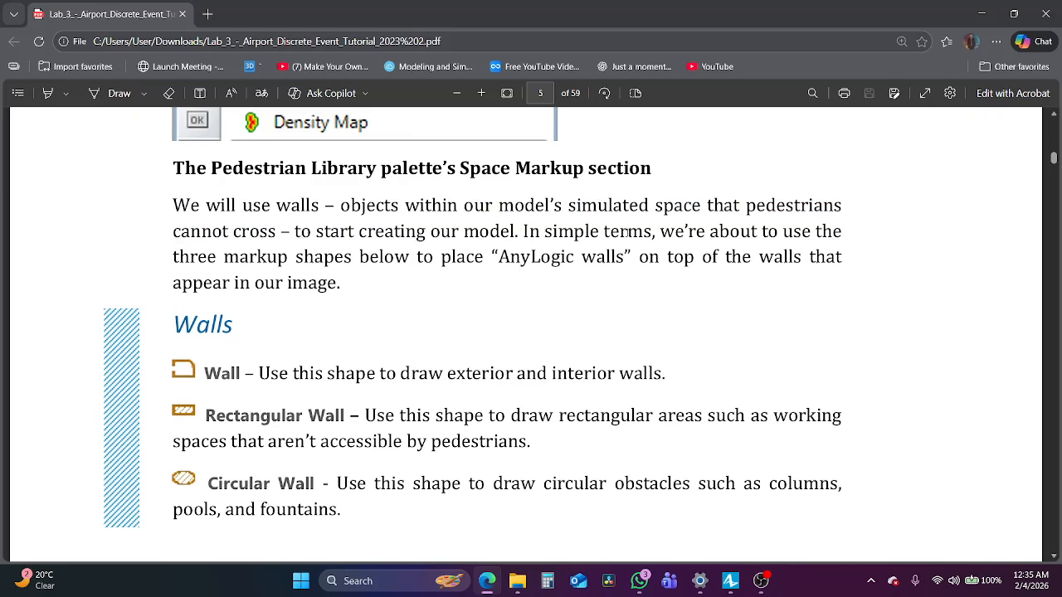
left_click_drag(526, 231, 714, 258)
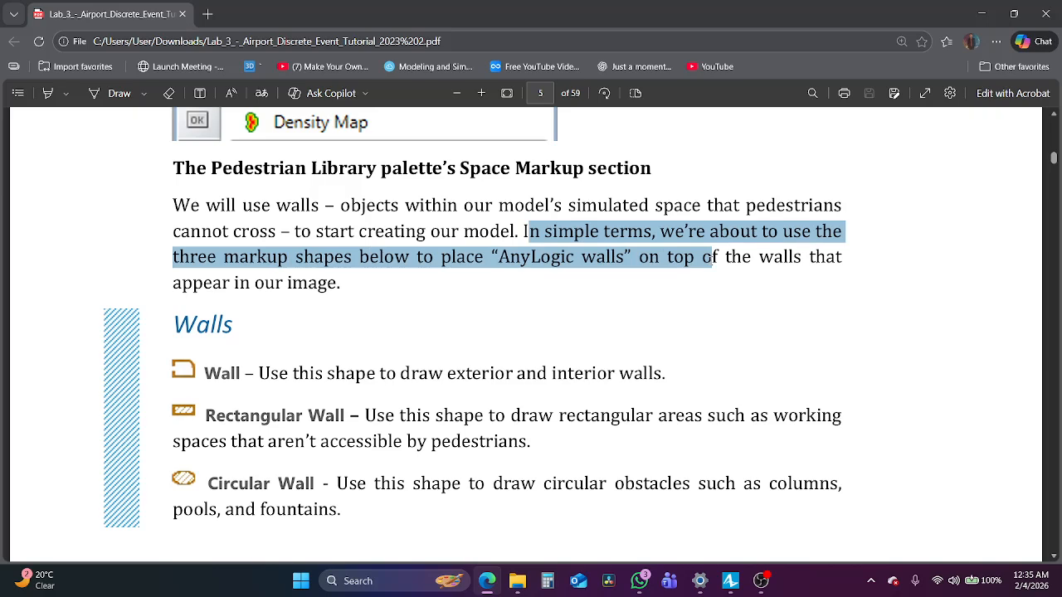
left_click_drag(713, 258, 672, 283)
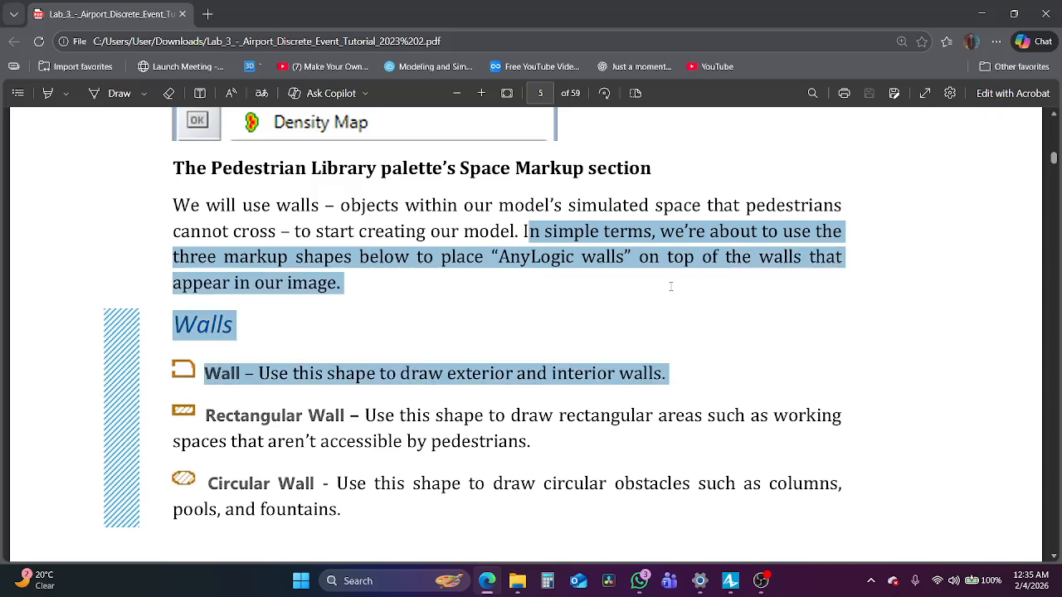
left_click(469, 384)
scroll(469, 384, "down", 3)
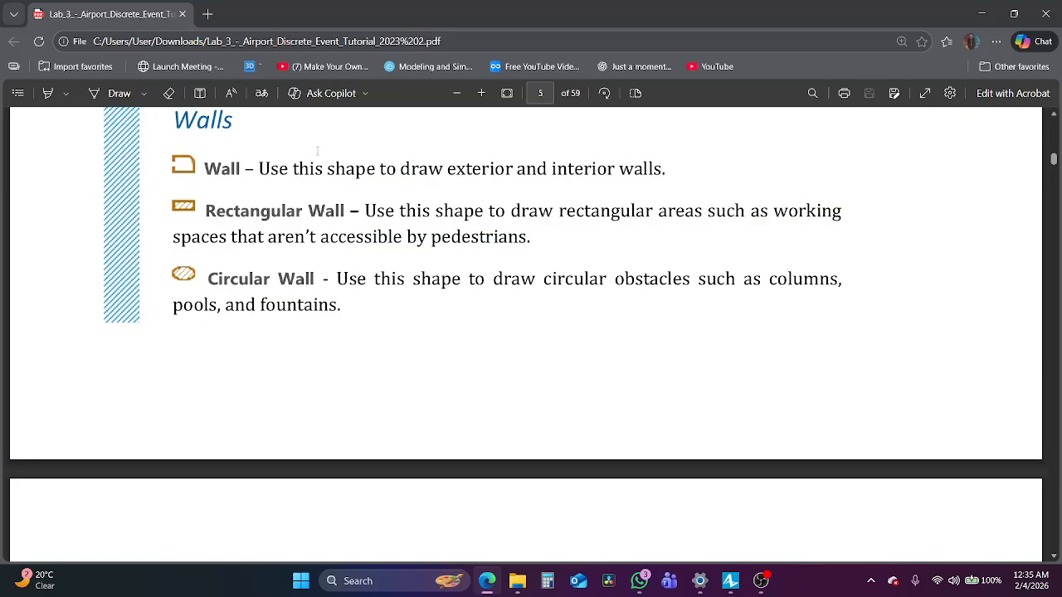
left_click_drag(280, 168, 615, 170)
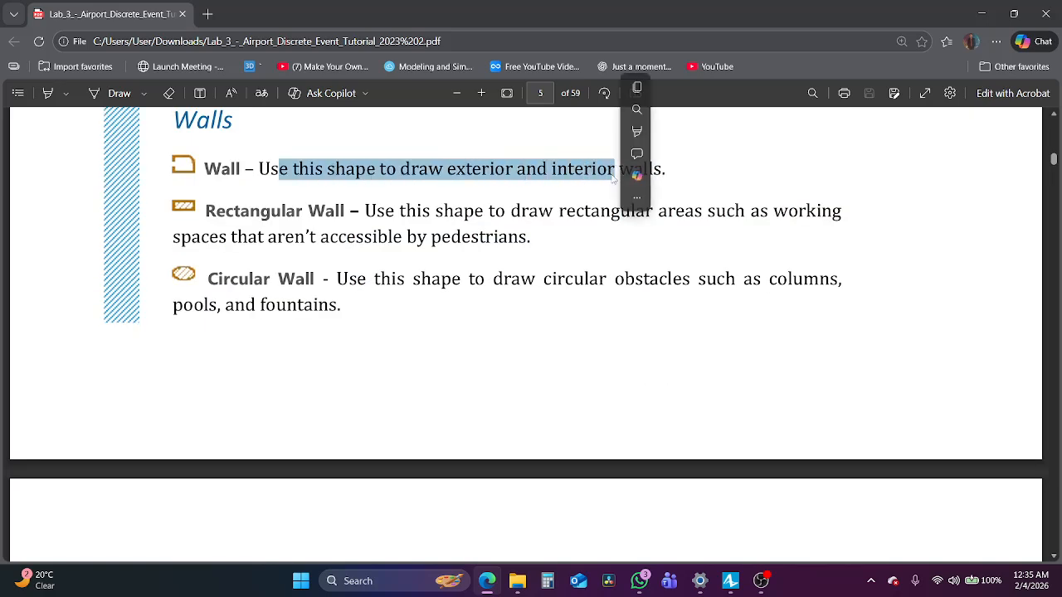
left_click(579, 174)
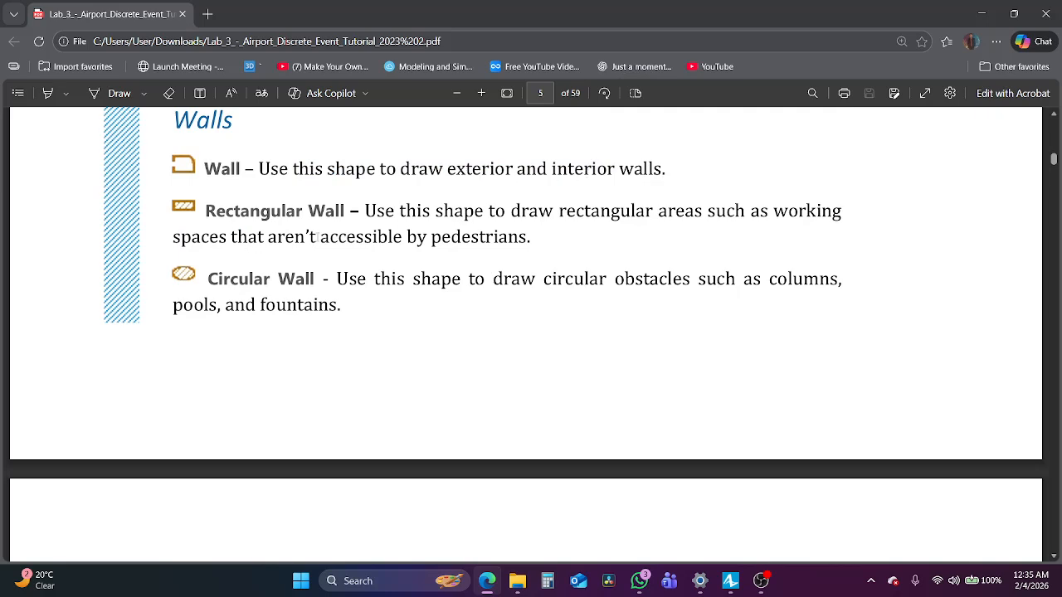
mouse_move(373, 210)
left_mouse_down()
mouse_move(841, 211)
mouse_move(390, 237)
mouse_move(470, 242)
left_mouse_up()
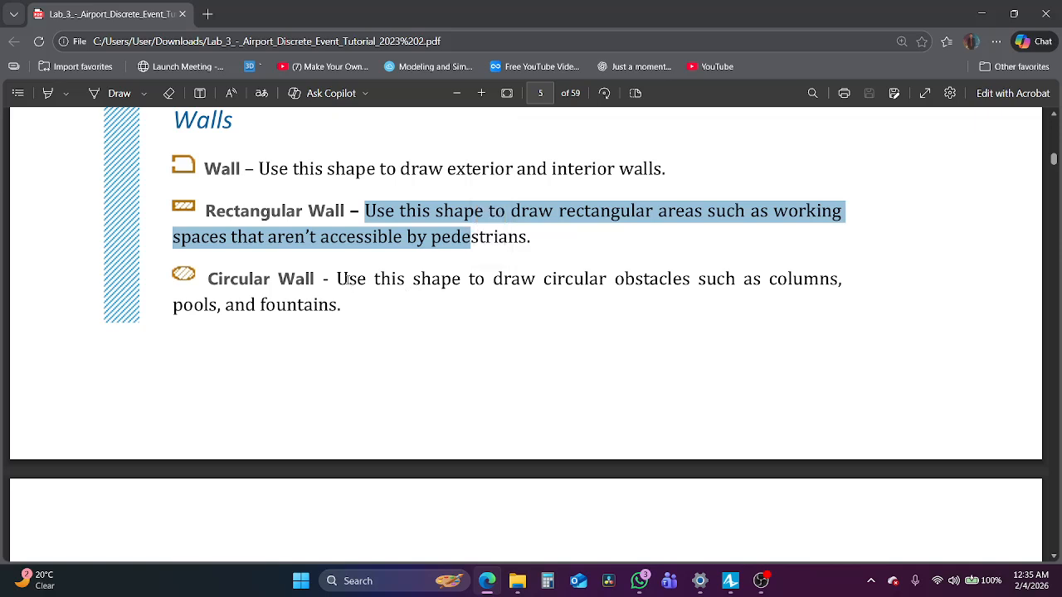
left_click_drag(336, 282, 797, 279)
Read instruction 5 on page 6 about drawing the airport's walls and examine the illustrated wall outline.
scroll(493, 419, "down", 5)
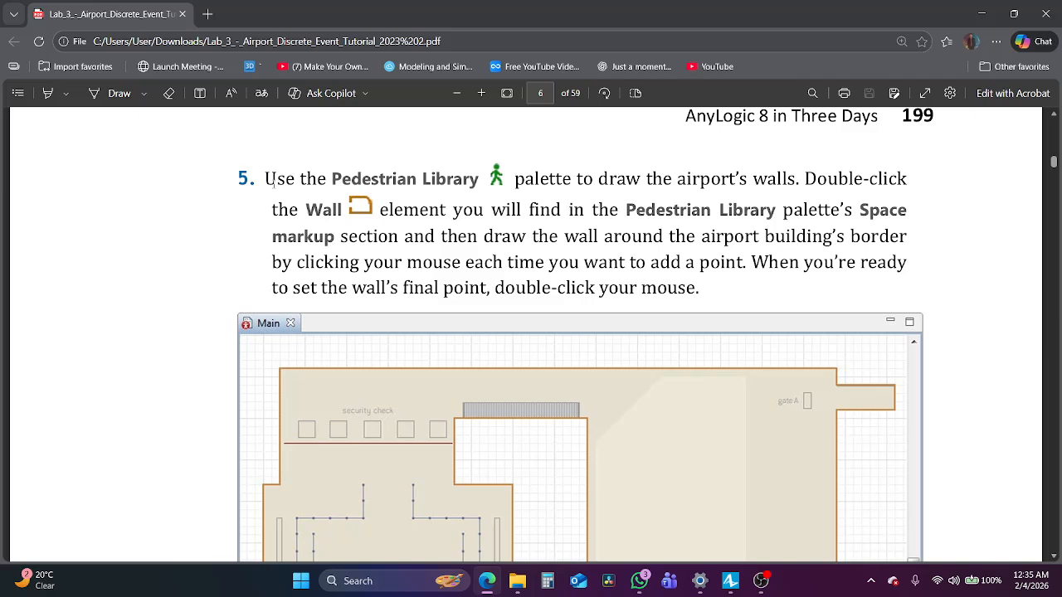
left_click_drag(265, 179, 792, 182)
left_click(429, 233)
left_click_drag(403, 213, 908, 212)
left_click_drag(287, 237, 902, 239)
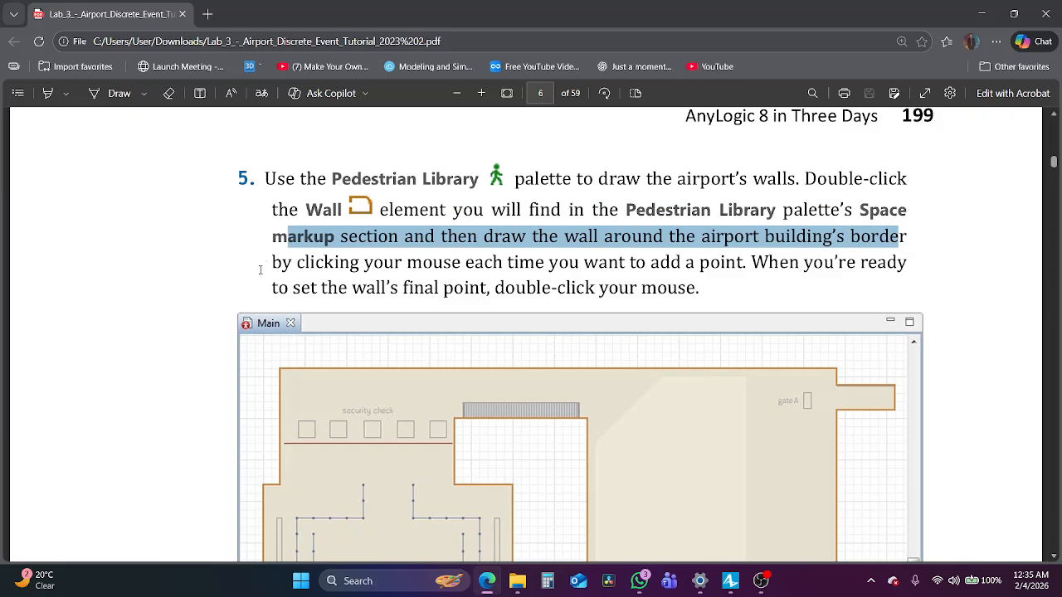
left_click_drag(273, 262, 910, 263)
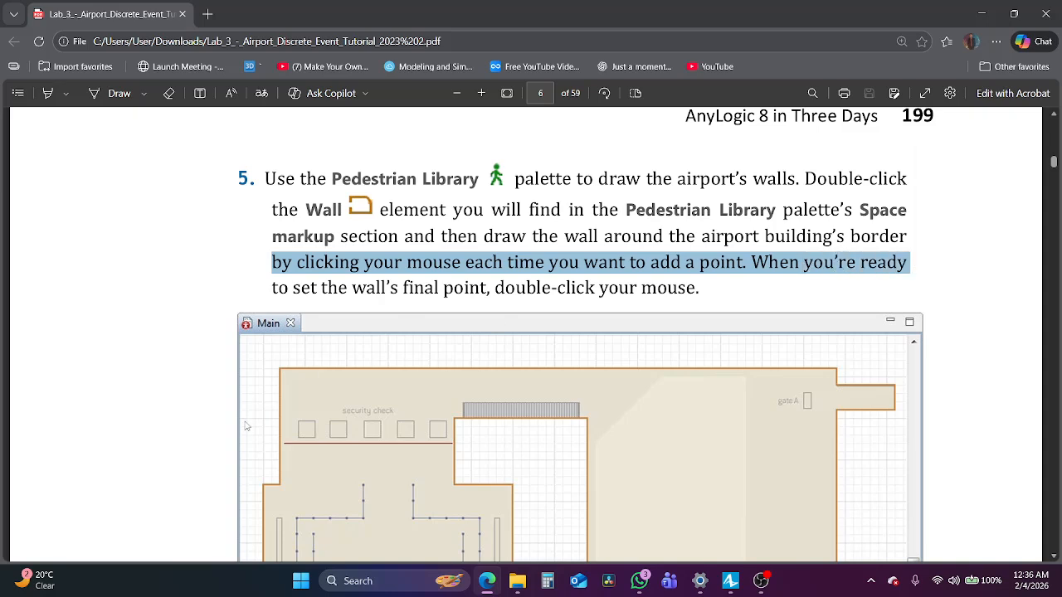
scroll(245, 426, "down", 5)
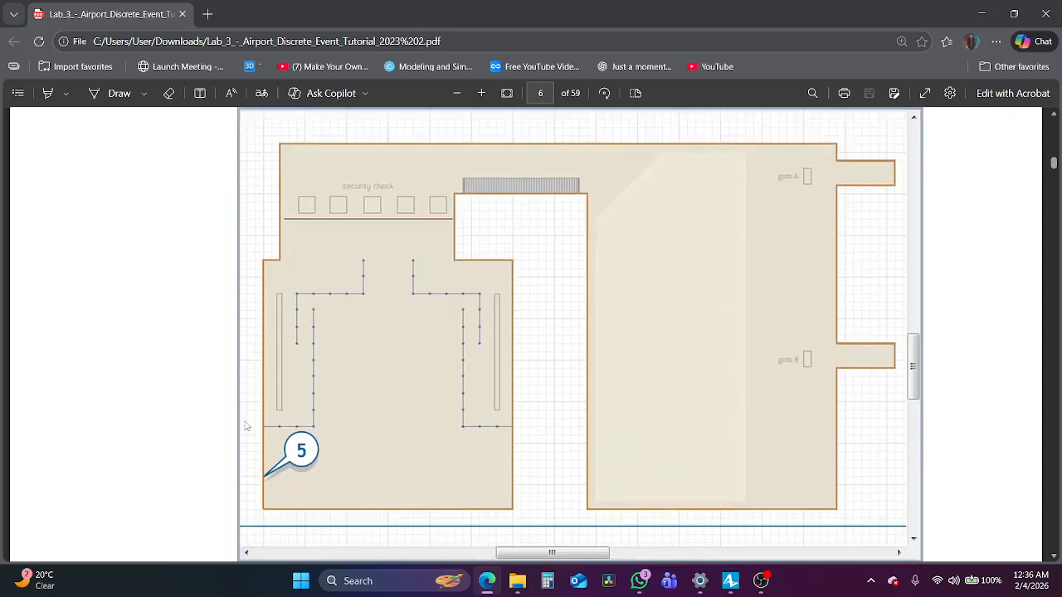
scroll(246, 427, "down", 1)
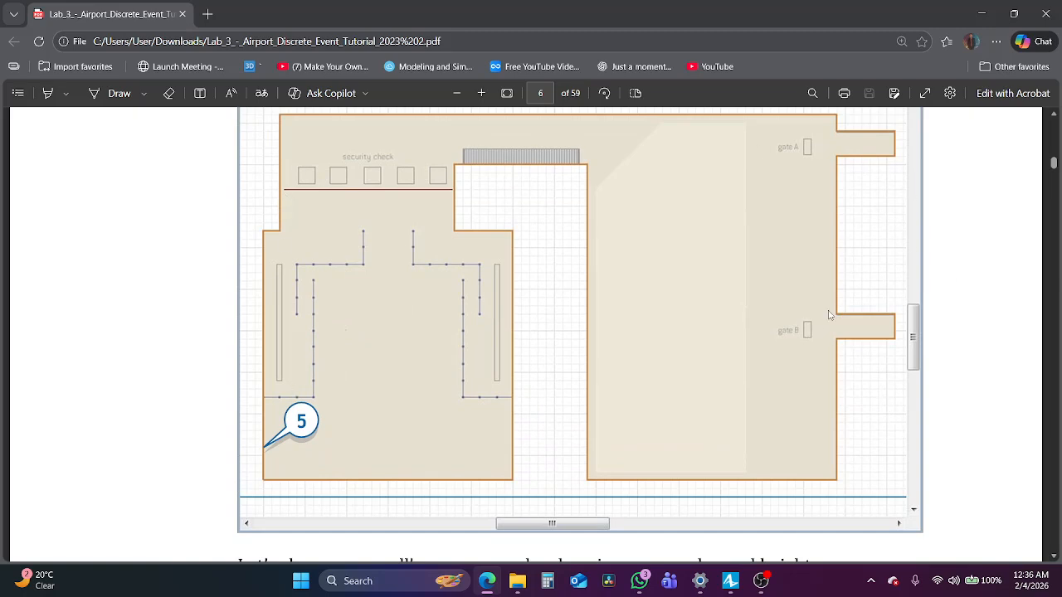
In AnyLogic, start a Pedestrian Library wall at the security hall's left shoulder corner and trace down its left side and along its lower edge.
left_click(730, 580)
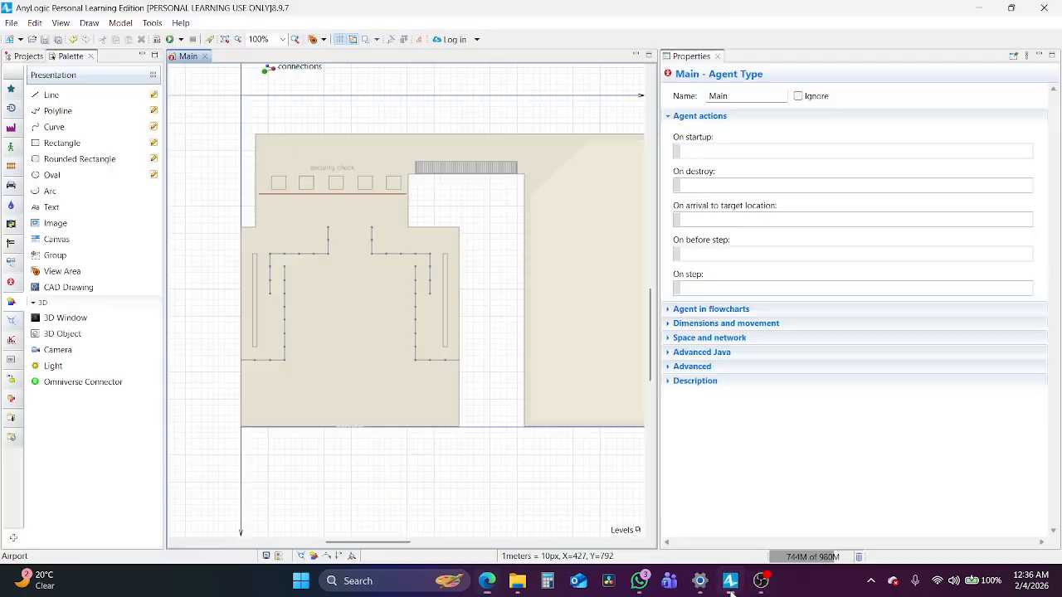
mouse_move(12, 146)
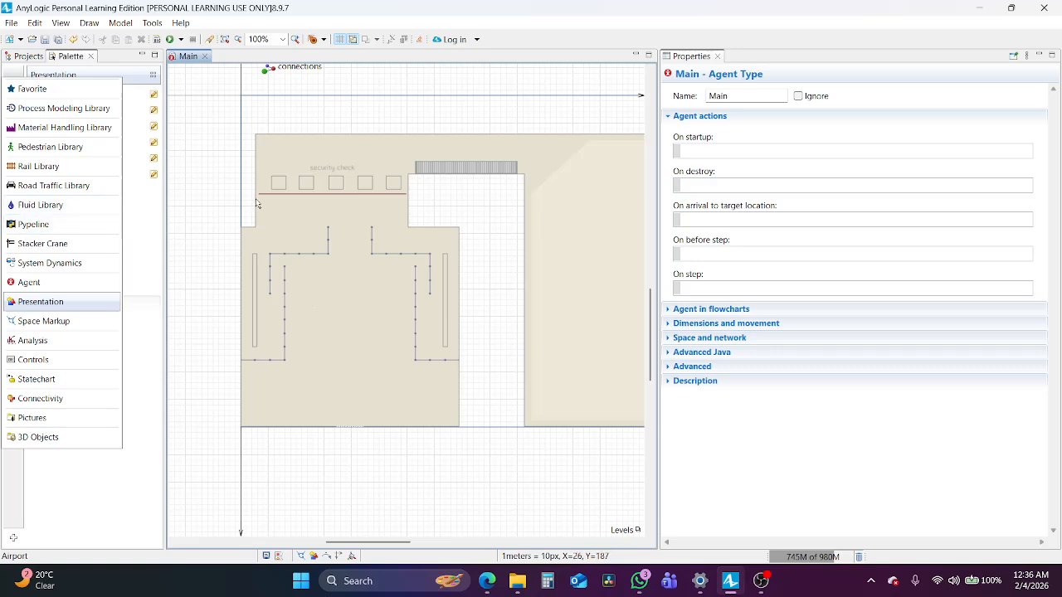
left_click(12, 149)
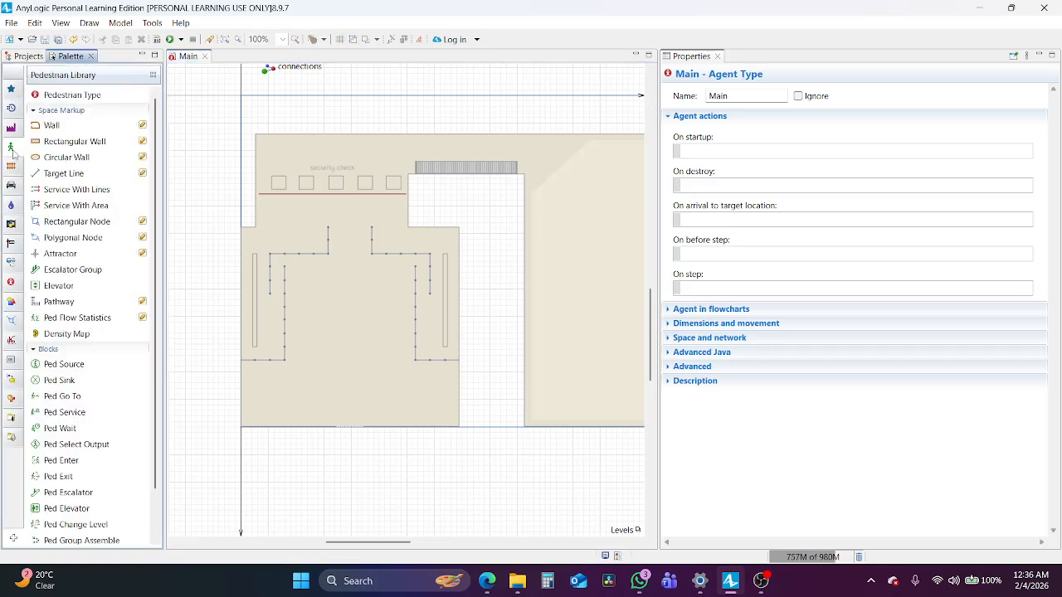
double_click(51, 126)
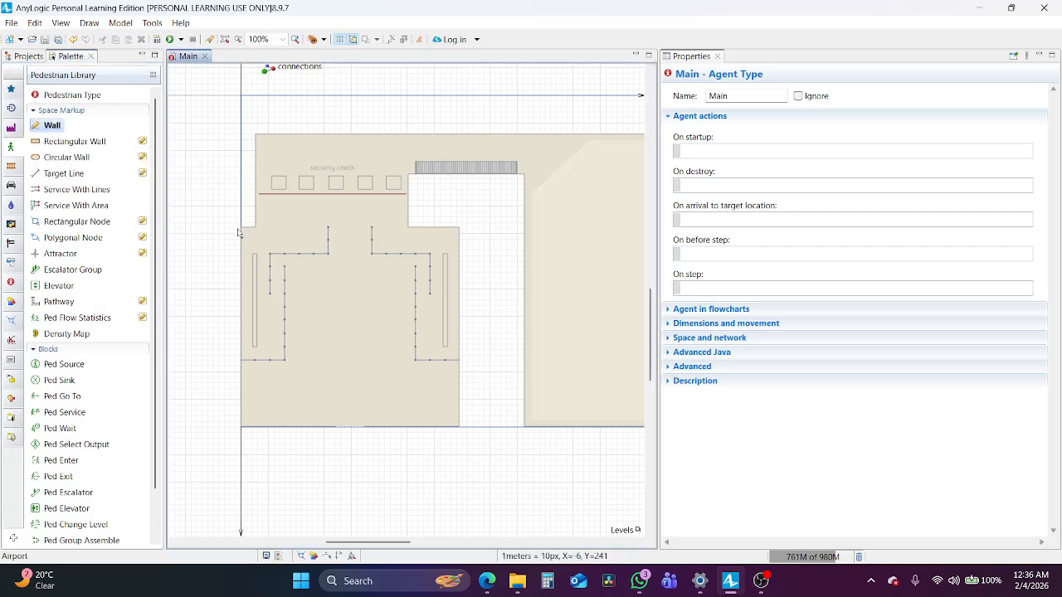
scroll(238, 234, "up", 4)
scroll(239, 233, "up", 2)
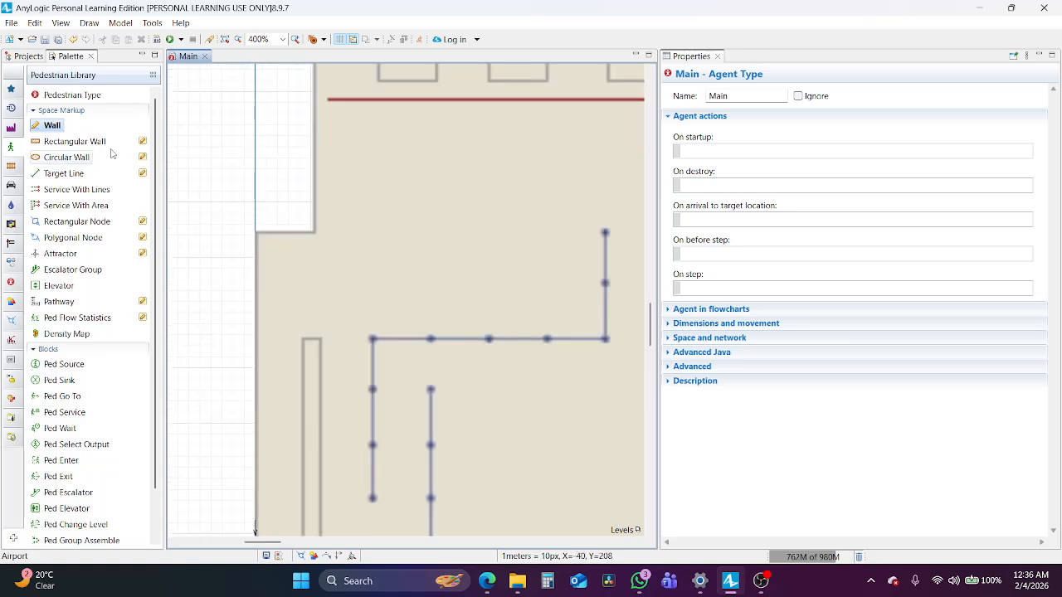
left_click(55, 126)
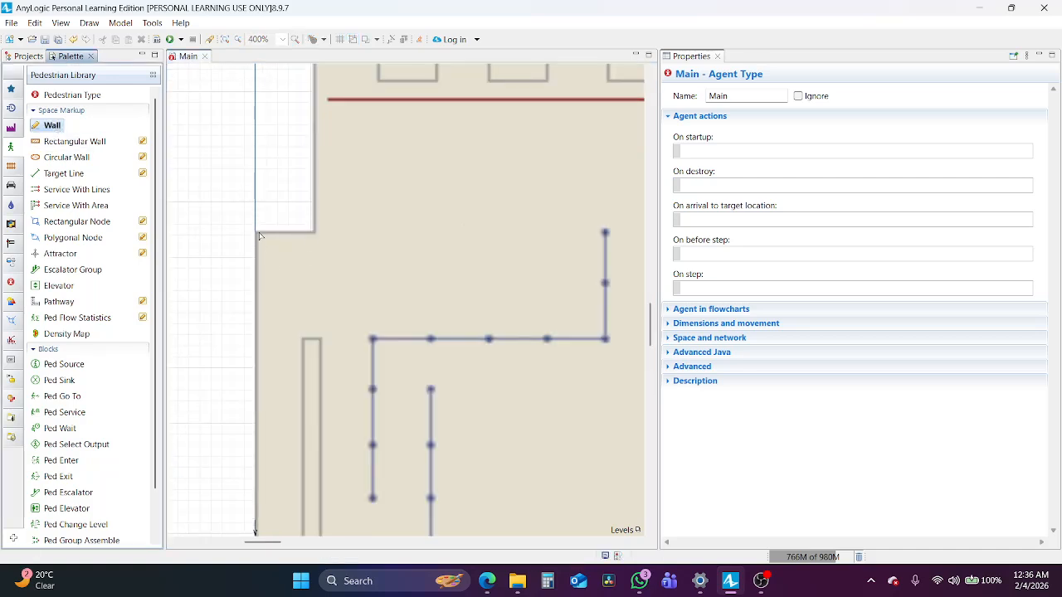
scroll(257, 291, "down", 10)
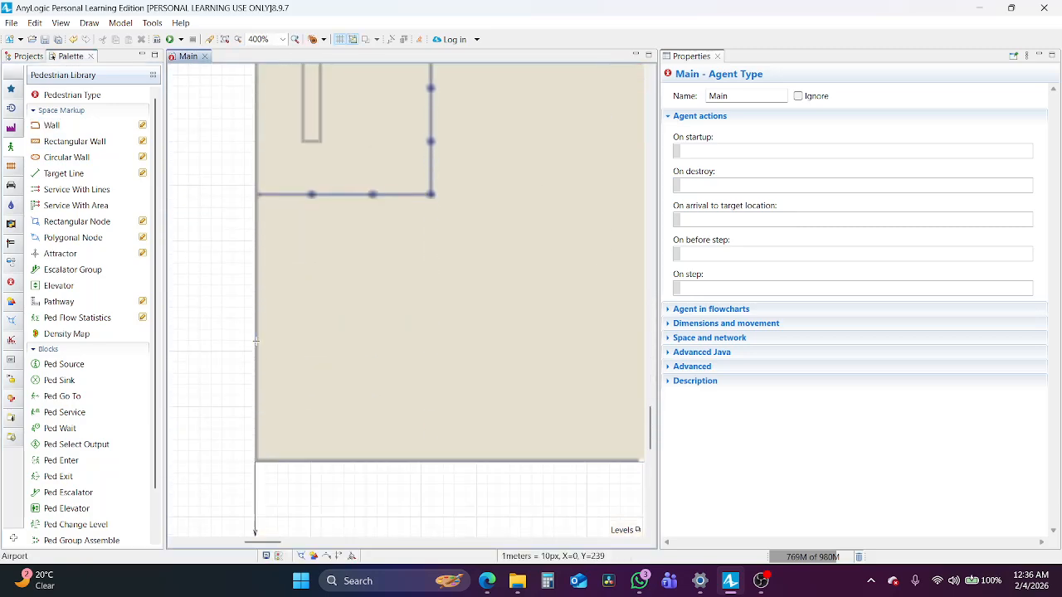
scroll(256, 340, "down", 1)
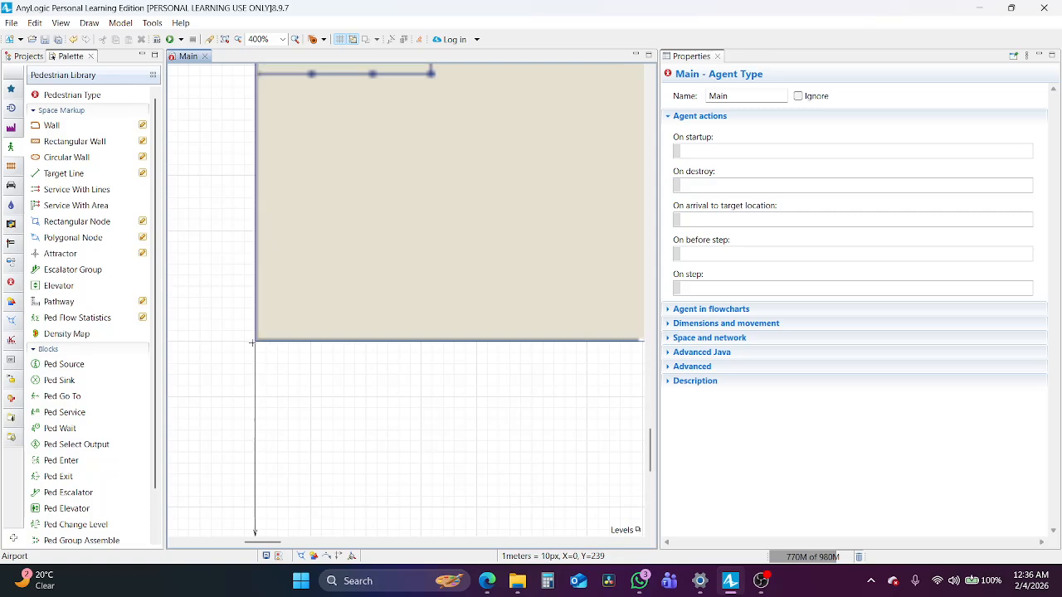
left_click(256, 340)
scroll(472, 393, "right", 15)
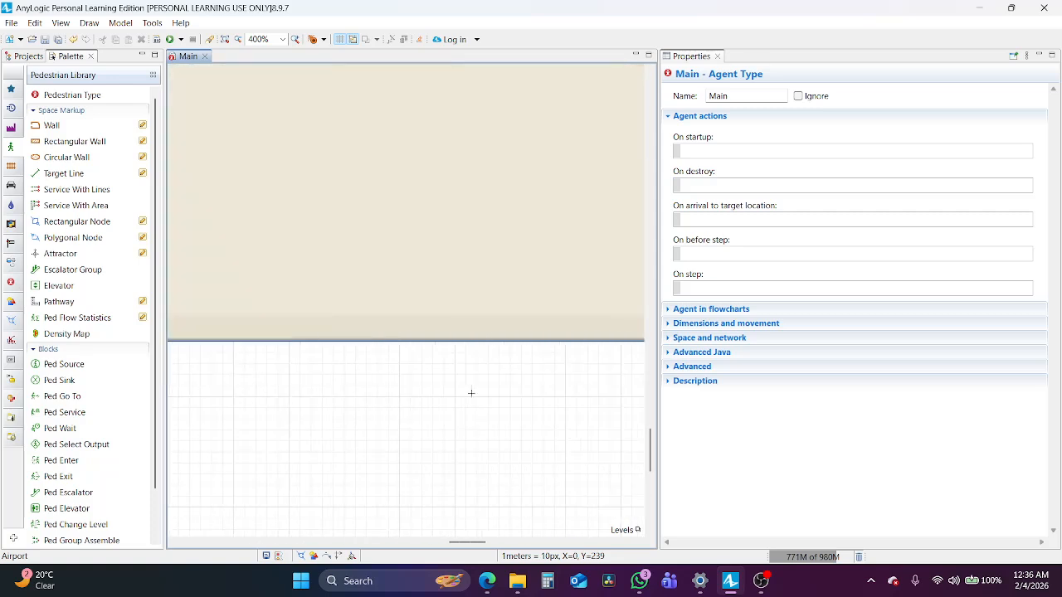
scroll(471, 393, "left", 15)
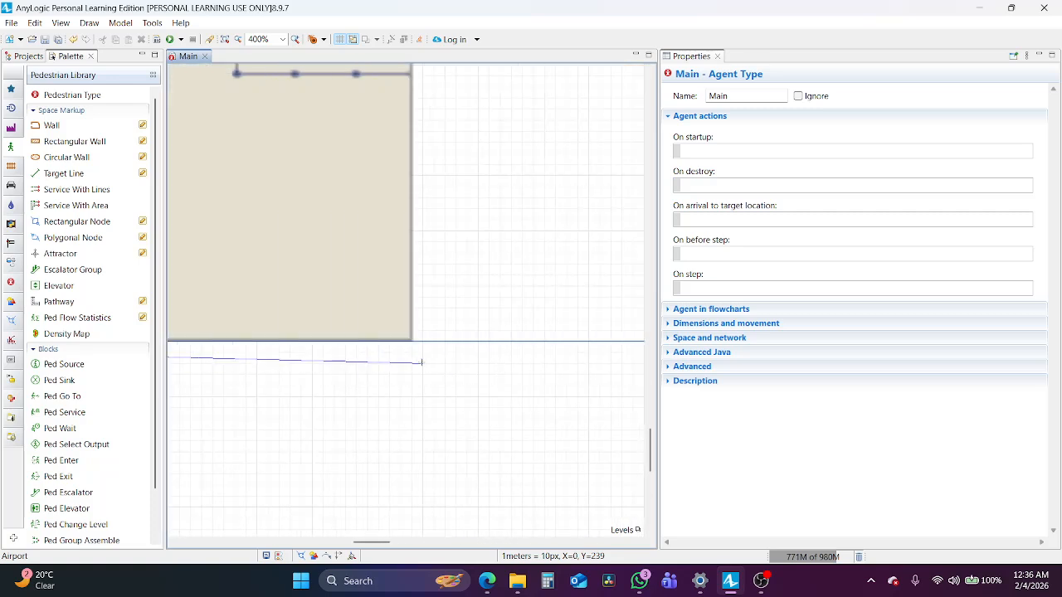
Continue the wall up the security hall's right side and around the step to the inner corner beside the striped strip.
scroll(411, 148, "up", 10)
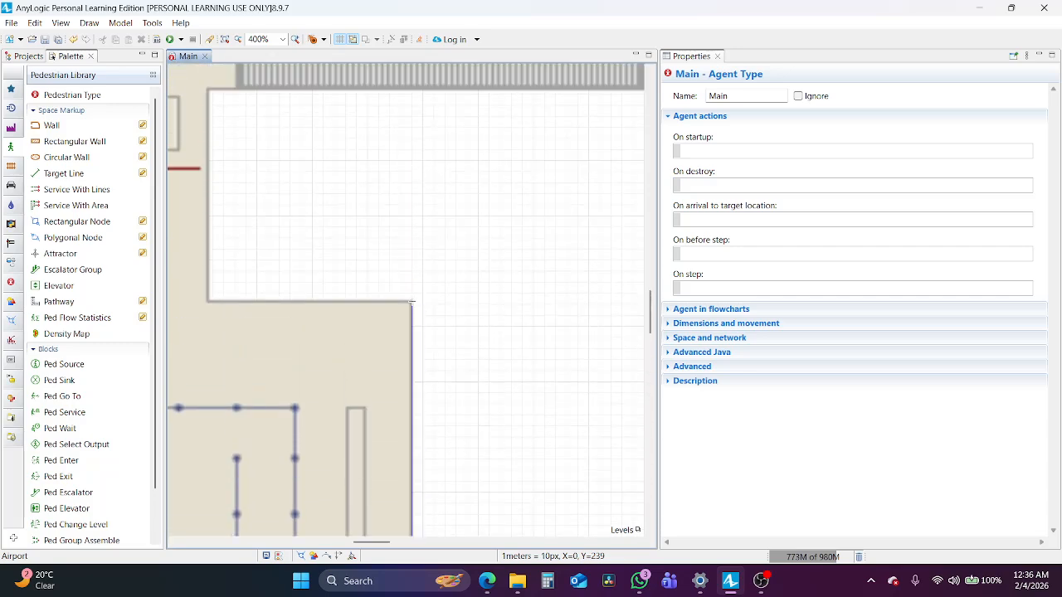
left_click(412, 303)
left_click(210, 302)
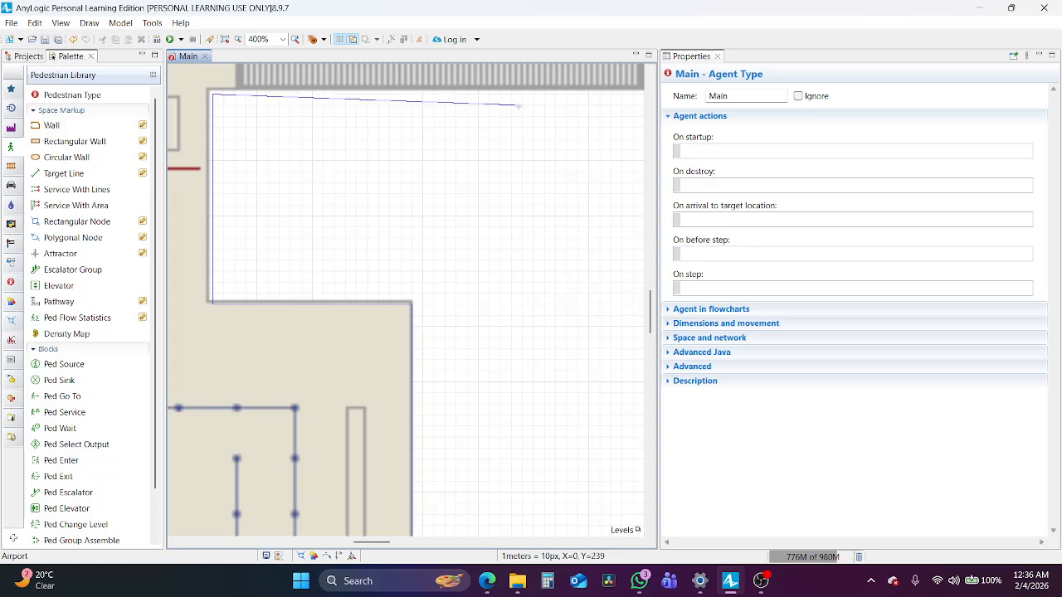
Continue the wall below the striped strip to the gate hall's inner corner, and down the hall's left side to its lower-left corner.
scroll(518, 105, "up", 3)
scroll(524, 108, "up", 5)
scroll(524, 108, "right", 6)
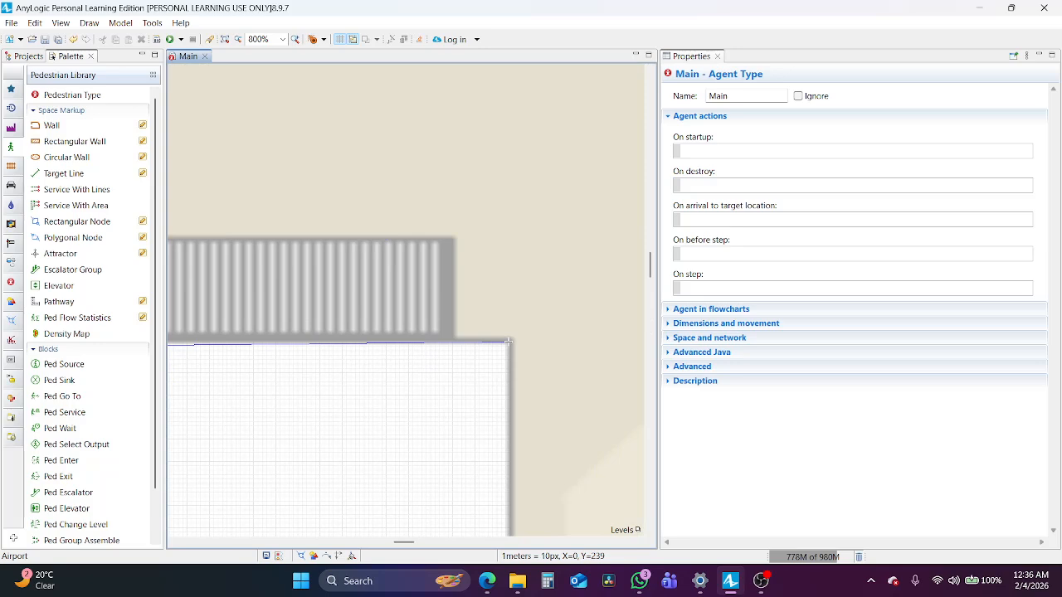
scroll(502, 426, "down", 5)
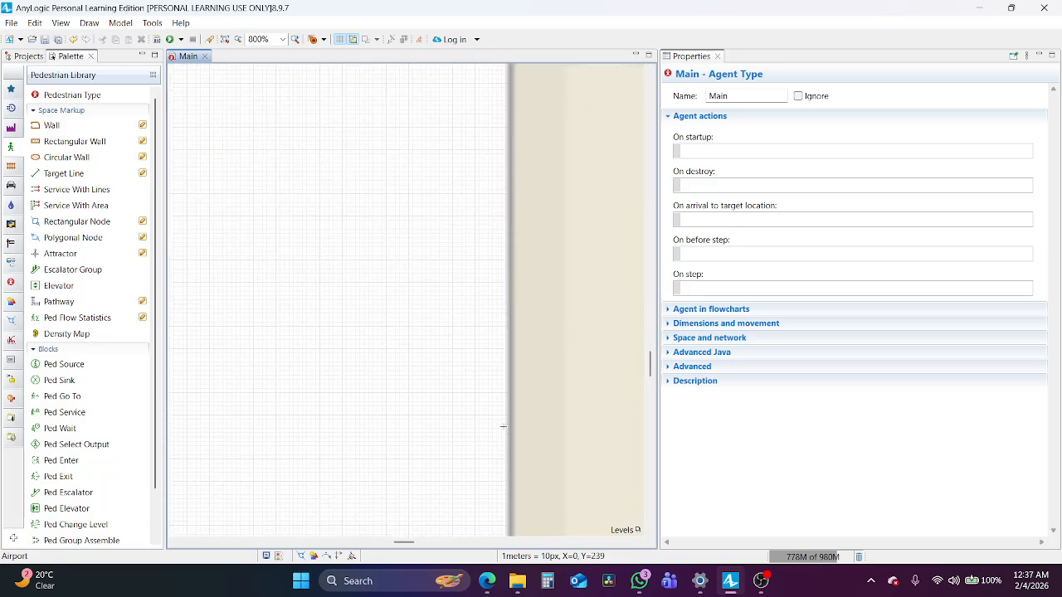
scroll(504, 407, "down", 5)
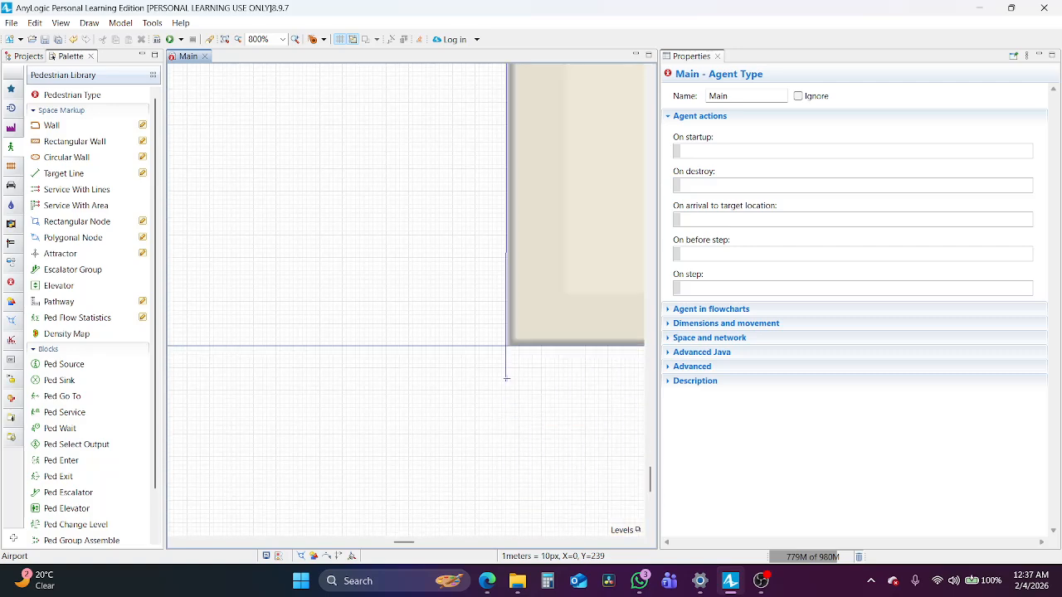
Trace the wall along the gate hall's lower edge and up its right side to the lower corner of gate B's corridor.
scroll(588, 370, "right", 5)
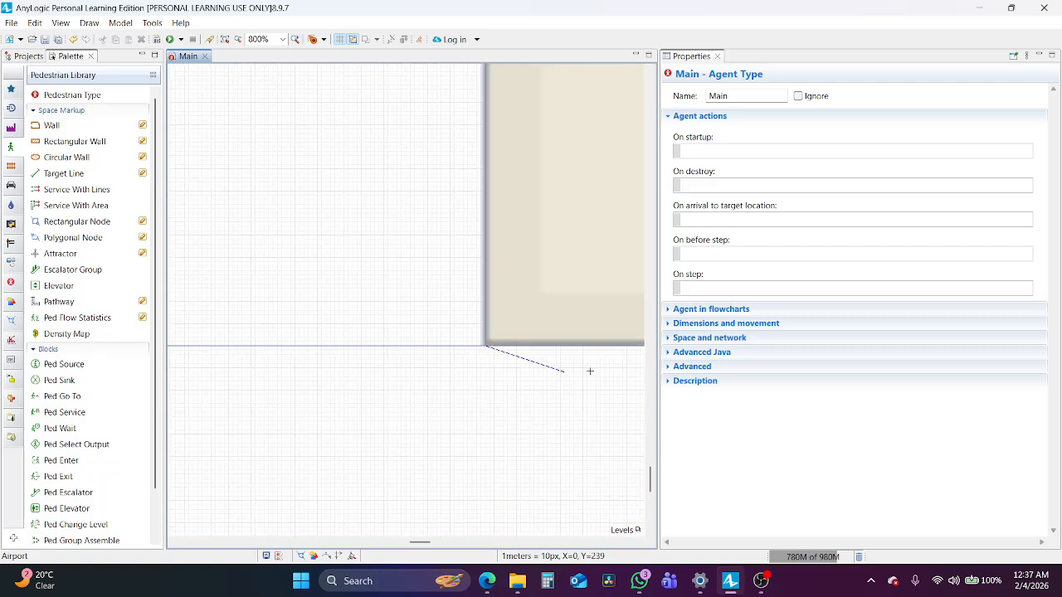
scroll(589, 370, "right", 5)
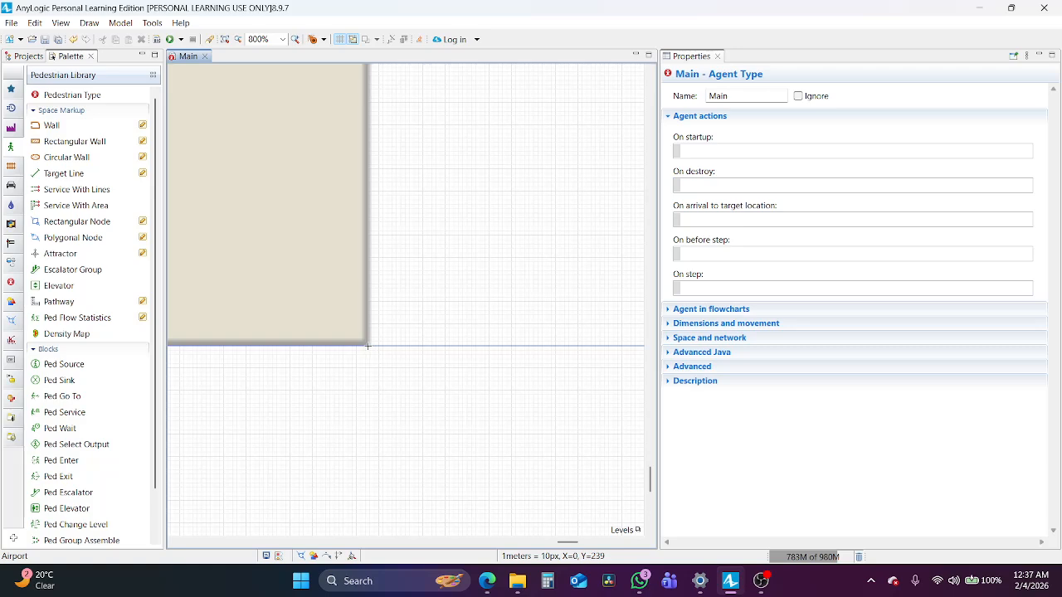
scroll(397, 230, "up", 10)
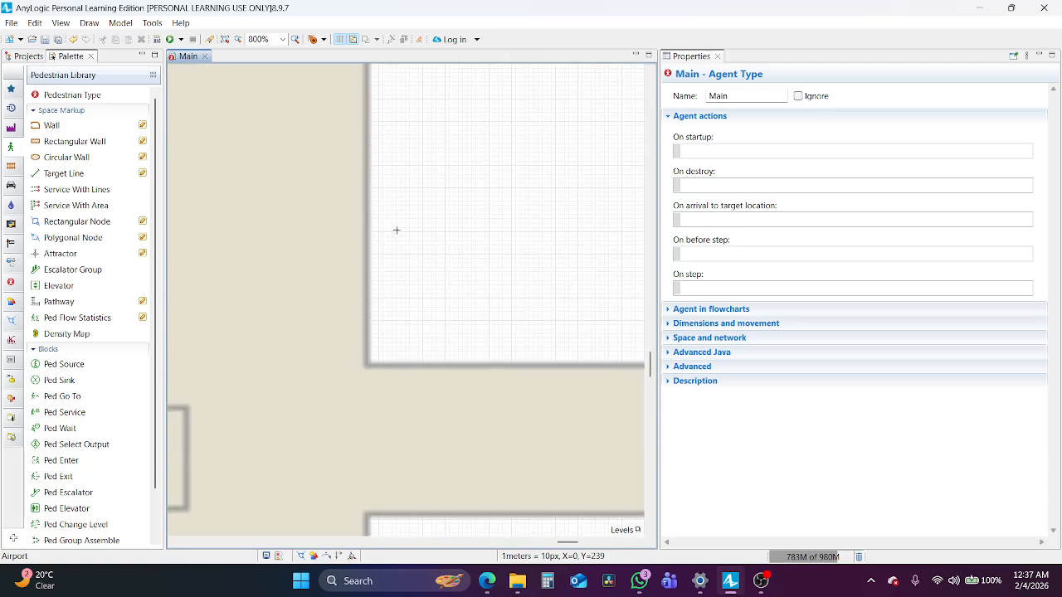
scroll(396, 230, "down", 5)
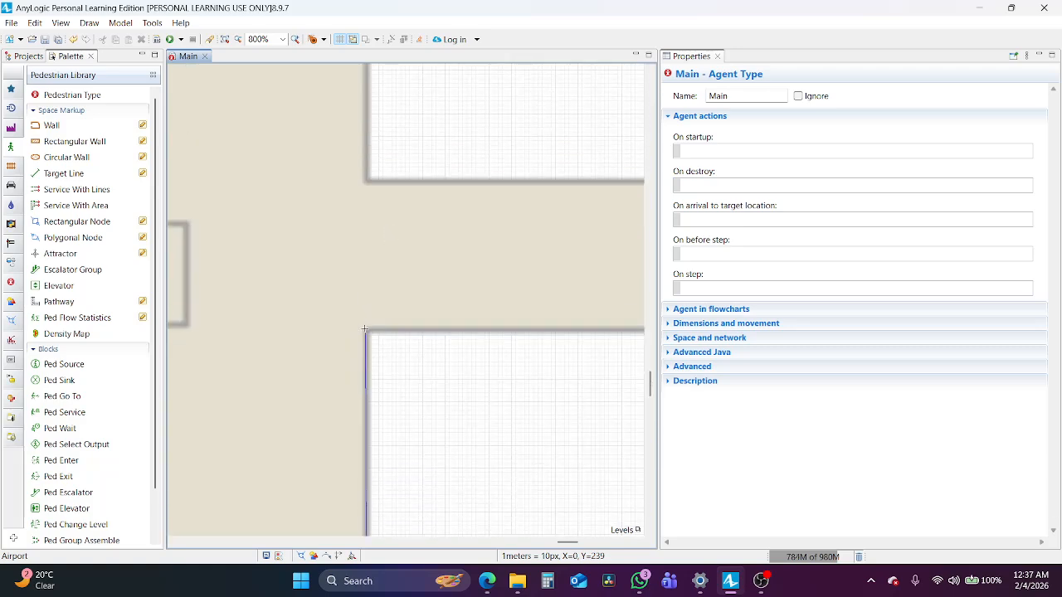
left_click(365, 329)
Trace the wall around gate B's corridor, out to its far end and back to the hall's right side.
scroll(544, 364, "right", 10)
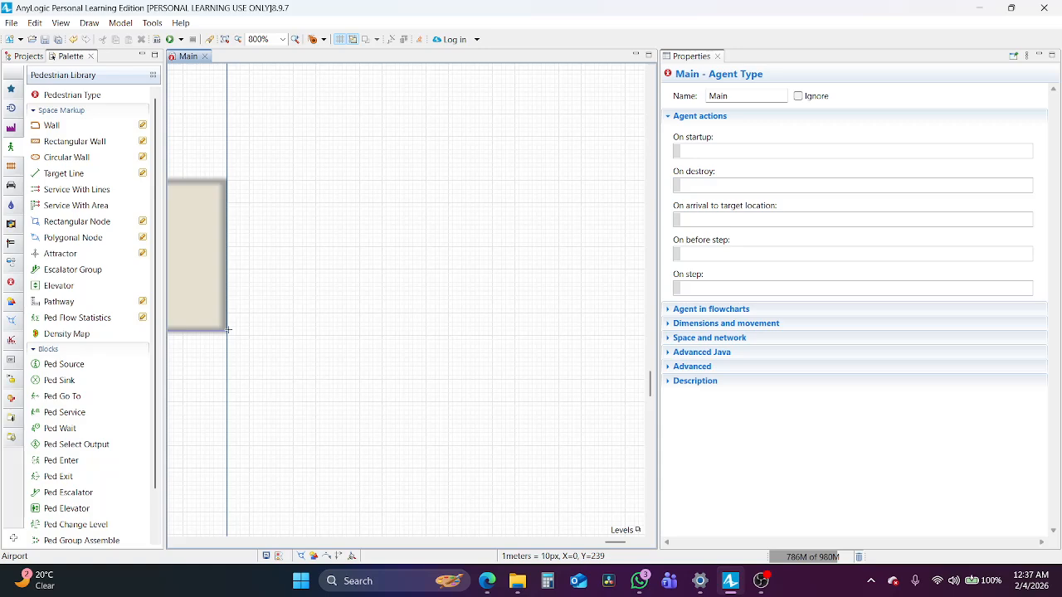
left_click(226, 330)
scroll(177, 174, "left", 10)
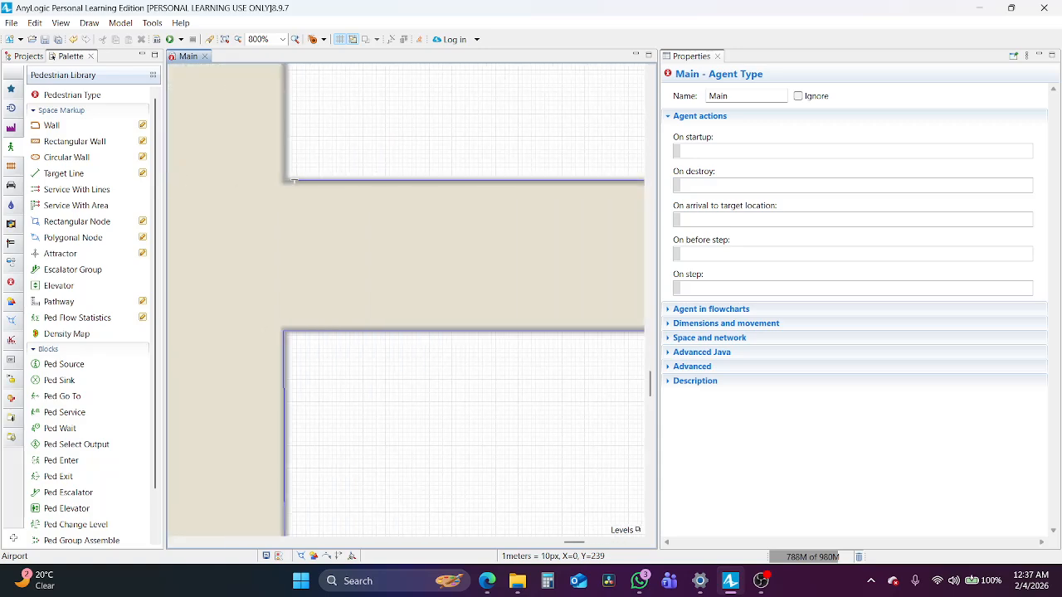
left_click(284, 180)
Continue the wall up the hall's right side and around gate A's corridor back to the hall.
scroll(323, 109, "up", 15)
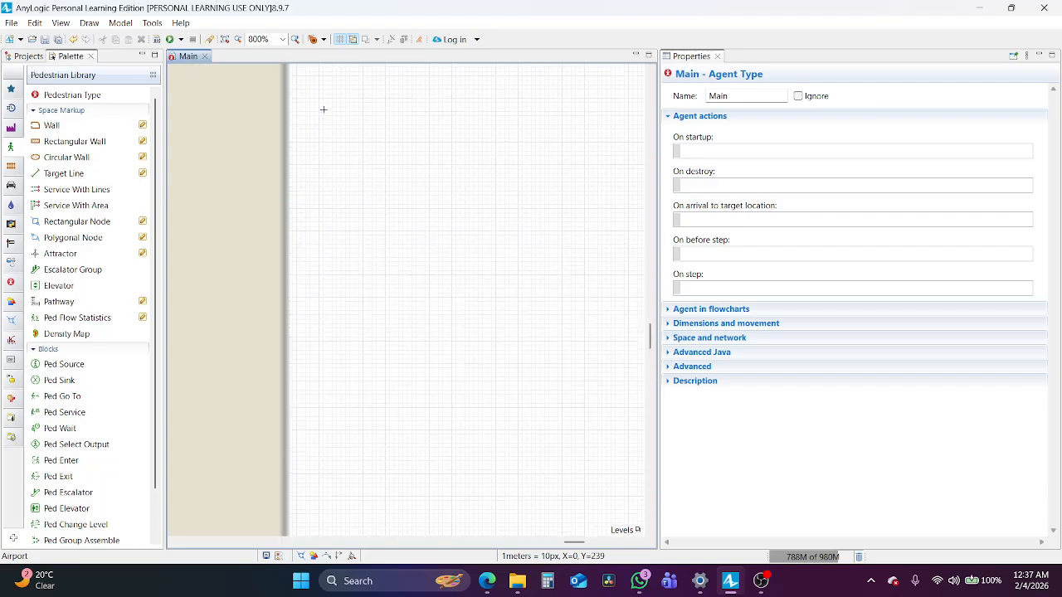
scroll(323, 109, "up", 5)
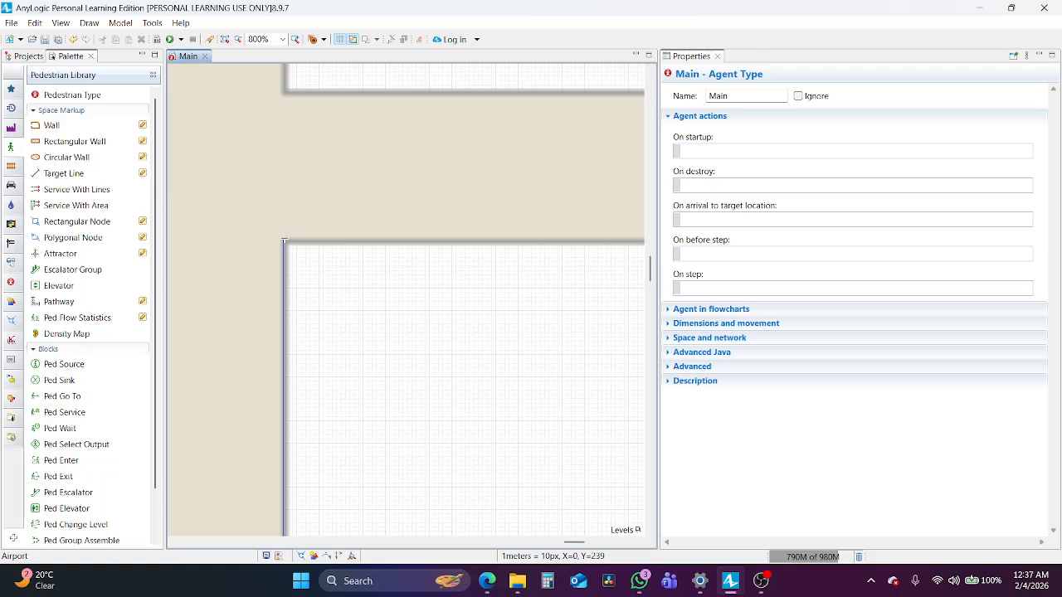
left_click(284, 242)
scroll(449, 255, "right", 10)
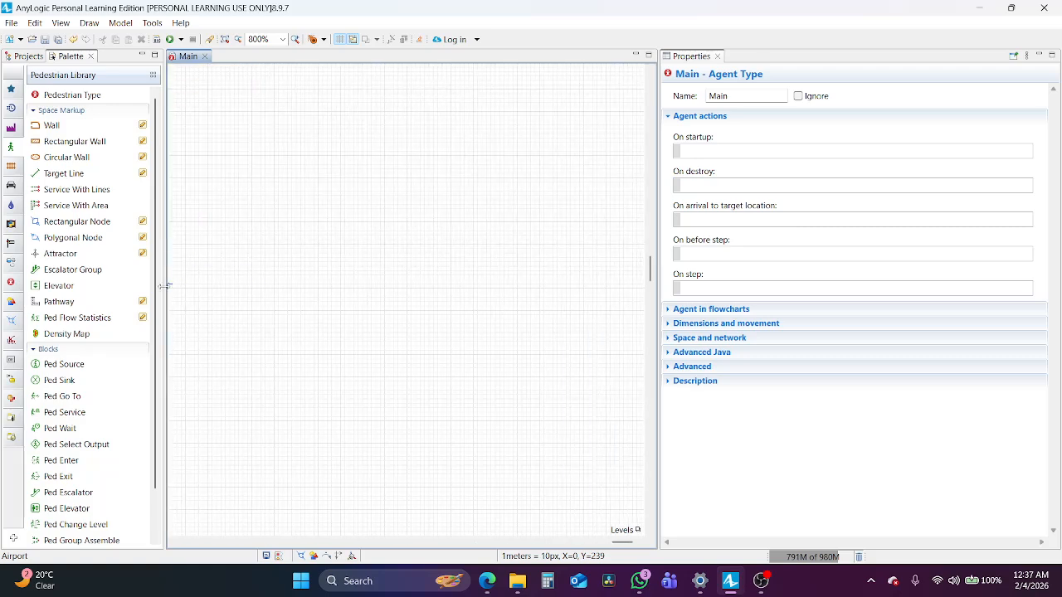
scroll(202, 280, "left", 12)
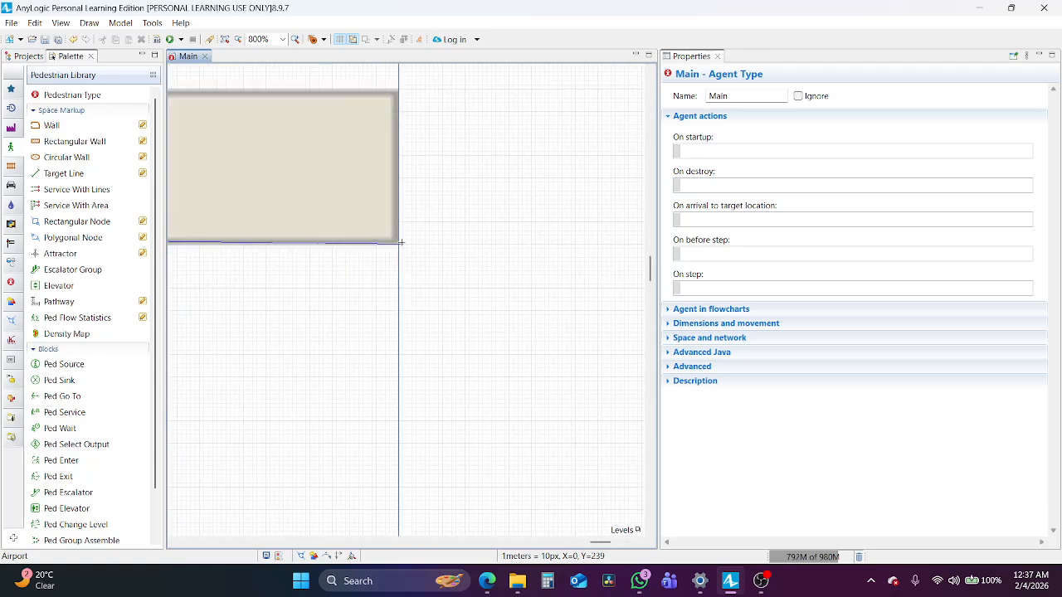
left_click(398, 89)
scroll(309, 90, "left", 10)
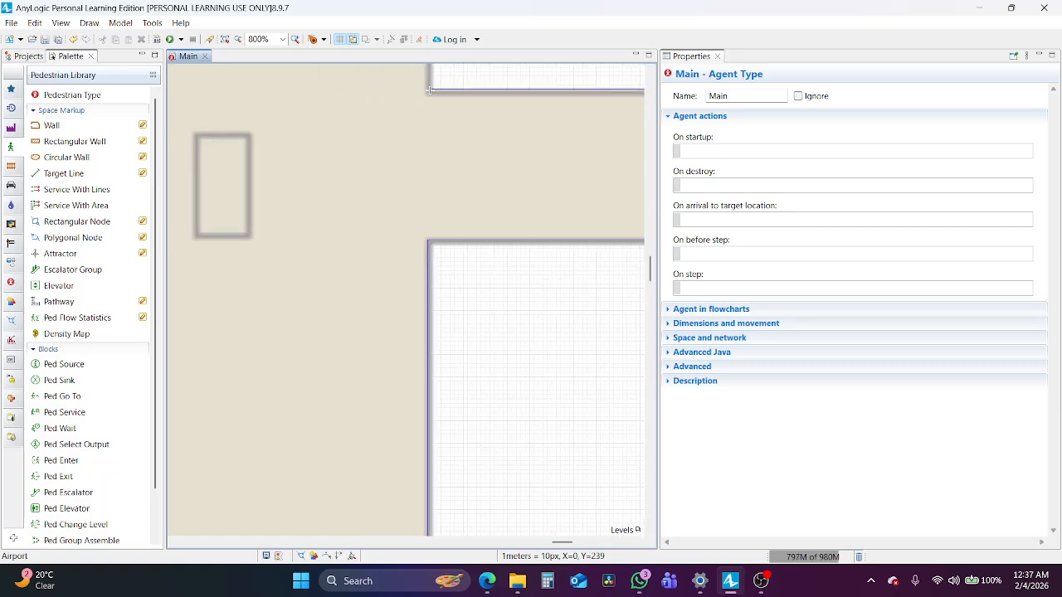
left_click(429, 90)
Trace the wall along the terminal's upper edge and down the security hall's left side, finishing it at the left shoulder corner.
scroll(429, 90, "up", 10)
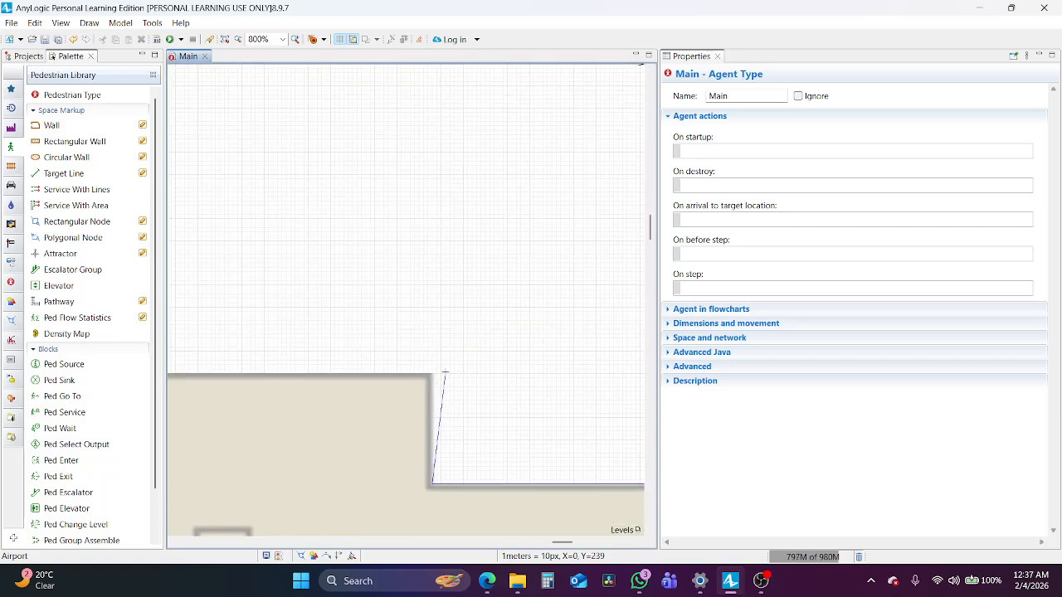
left_click(432, 374)
scroll(307, 380, "left", 10)
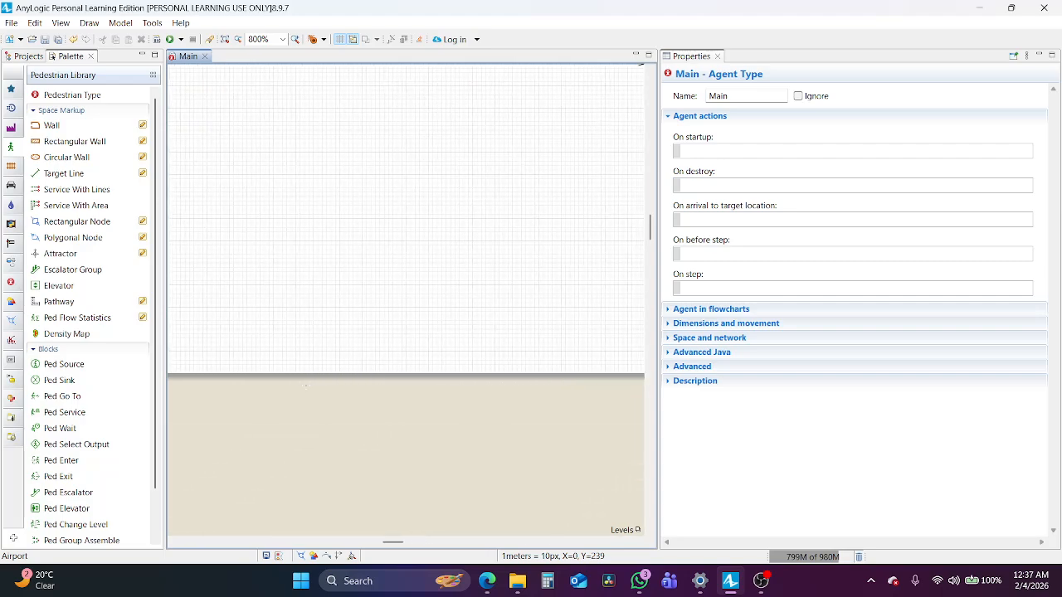
scroll(307, 384, "left", 10)
scroll(306, 385, "left", 5)
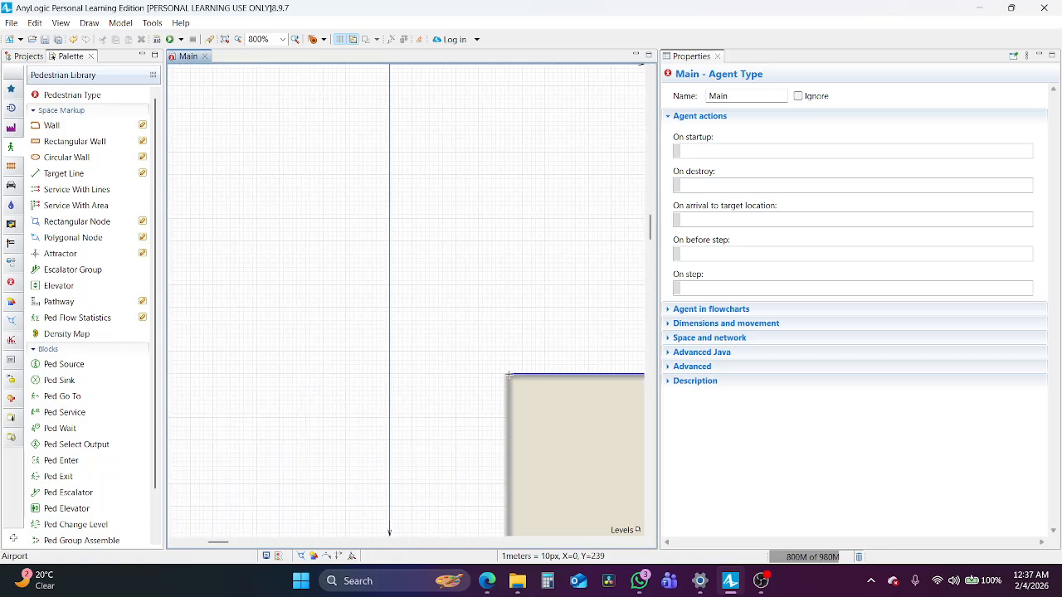
scroll(502, 432, "down", 8)
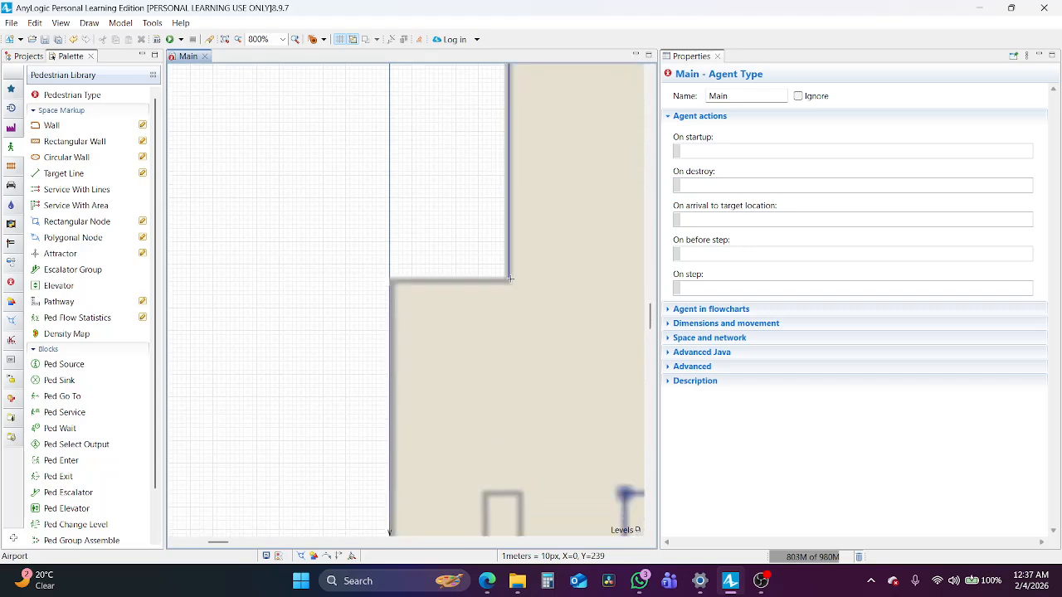
left_click(508, 280)
double_click(390, 280)
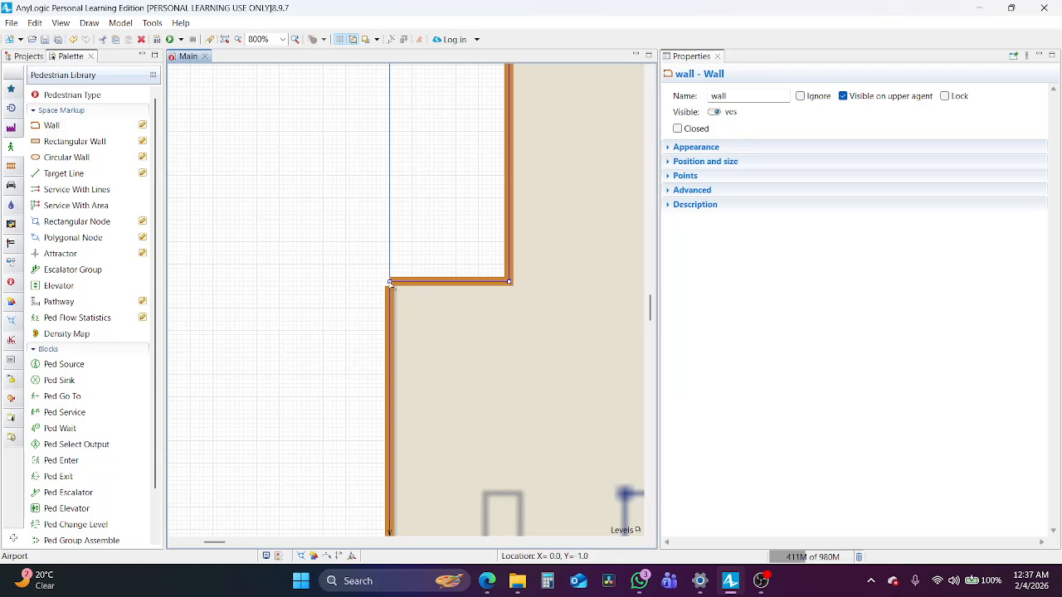
Move the wall's three corner points around the security hall's right-hand step onto the grey outline of the layout image.
scroll(500, 296, "right", 20)
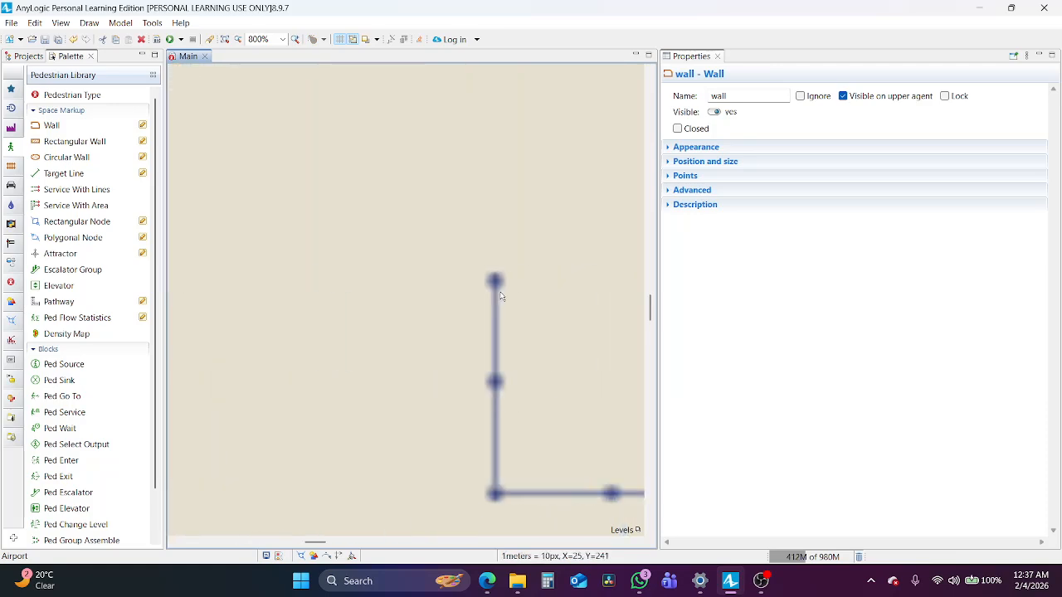
scroll(500, 296, "right", 3)
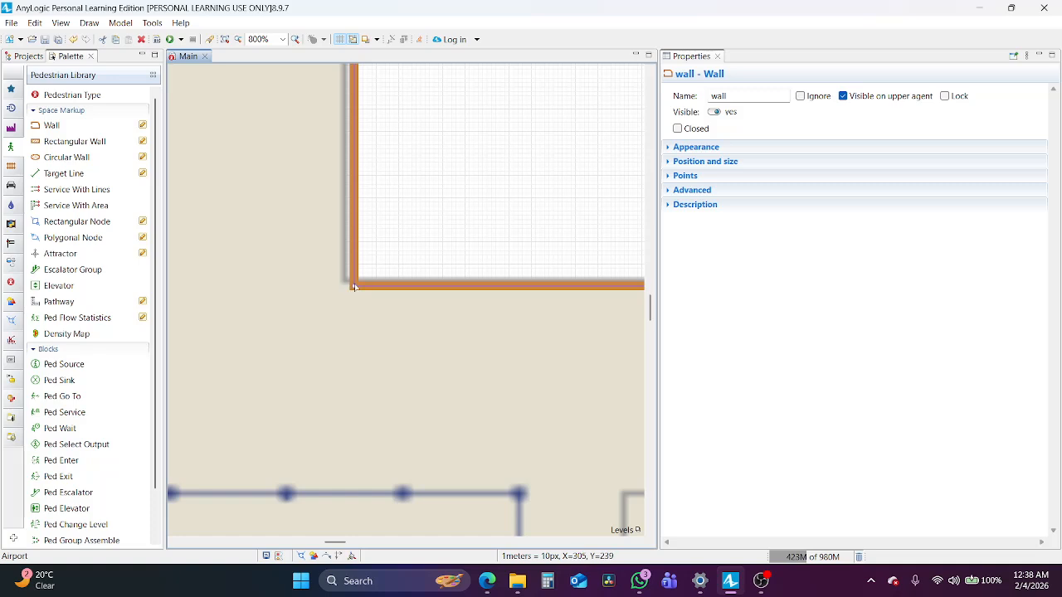
left_click_drag(355, 289, 347, 284)
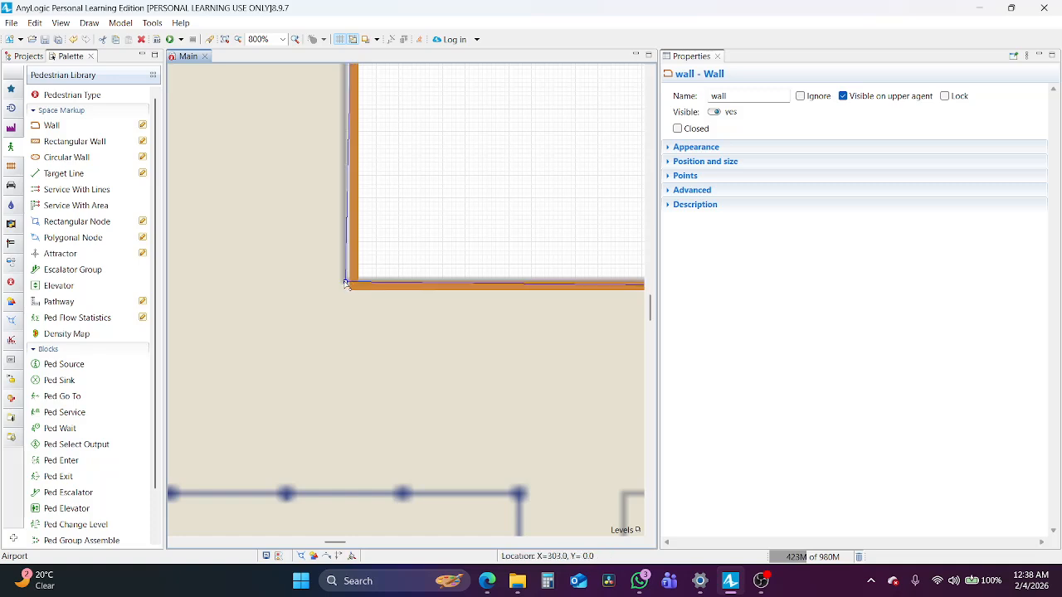
scroll(597, 354, "right", 16)
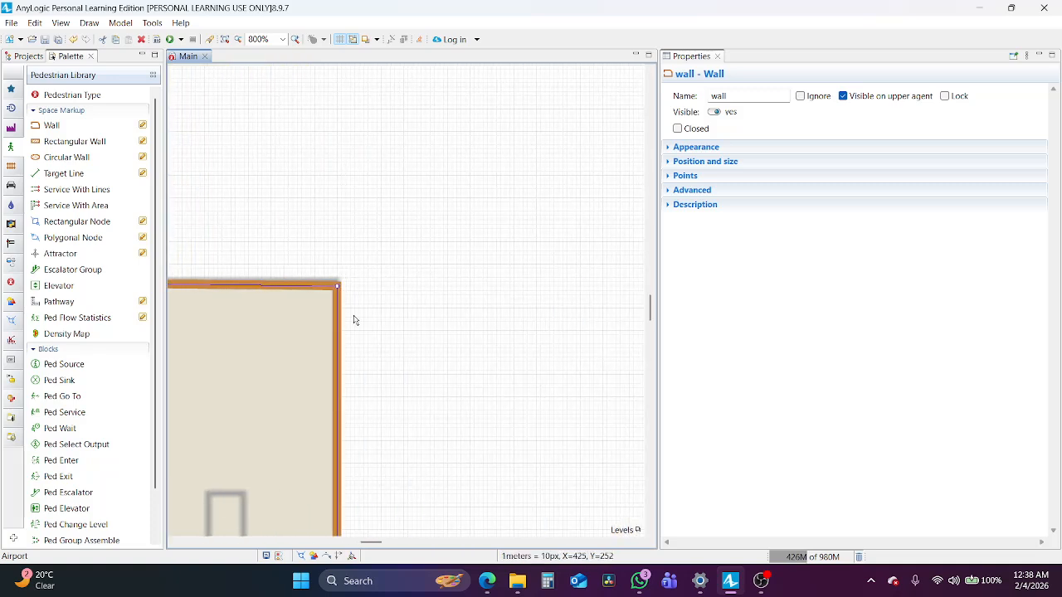
left_click_drag(338, 288, 338, 283)
scroll(422, 321, "left", 15)
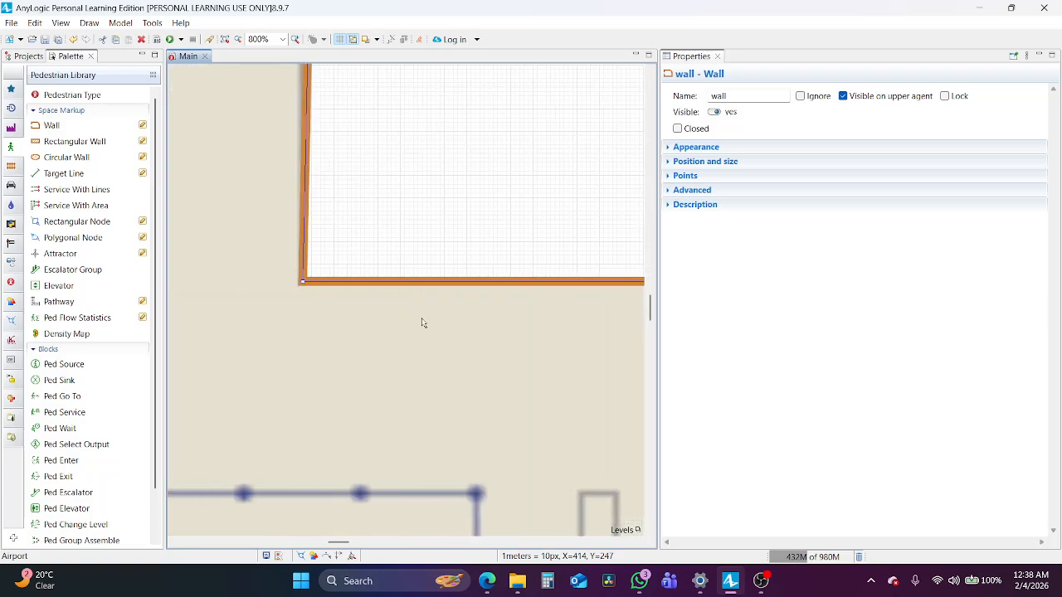
scroll(422, 322, "up", 18)
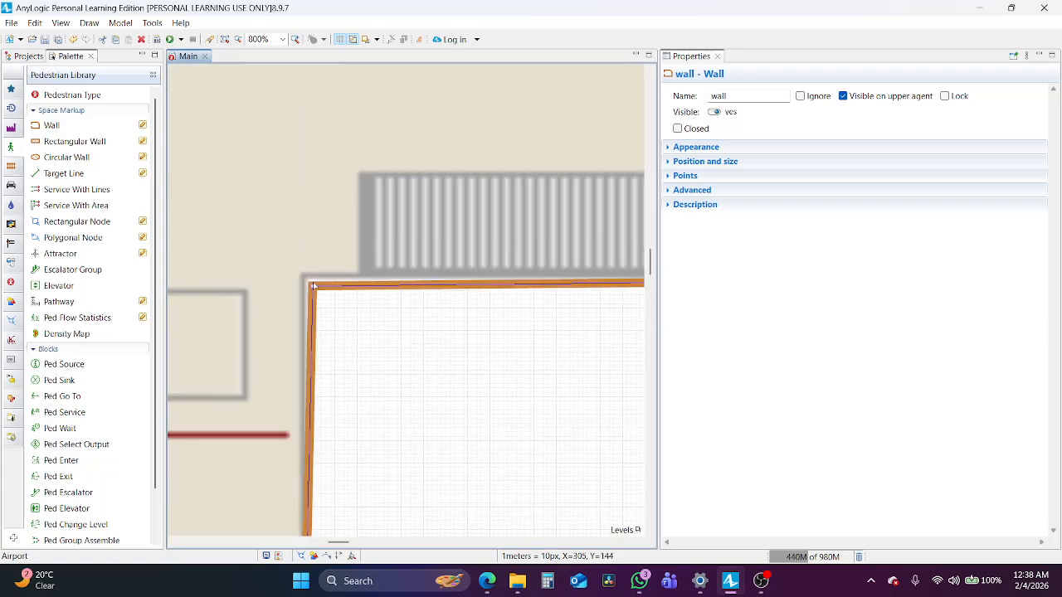
left_click_drag(312, 288, 304, 280)
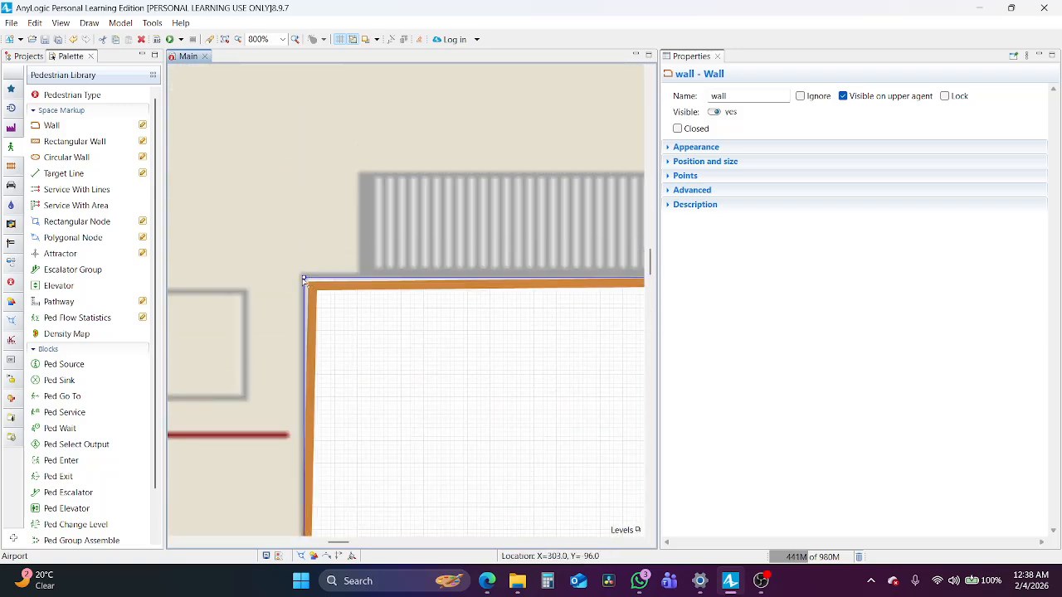
Examine the wall outline across the whole terminal, including both gates and the security hall, widening the drawing area.
scroll(445, 342, "right", 15)
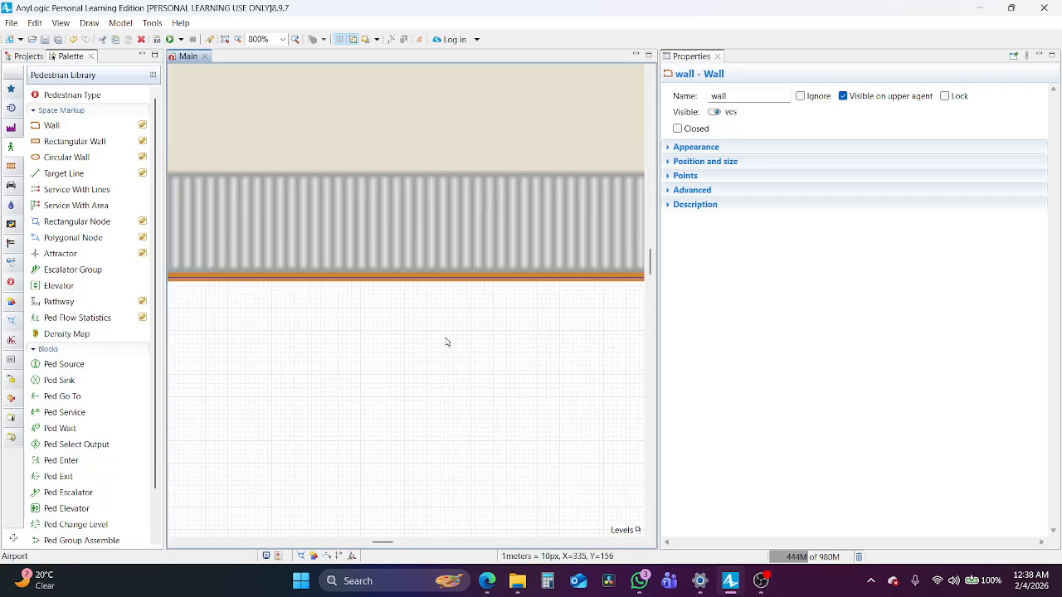
scroll(445, 342, "down", 5)
scroll(445, 341, "down", 6)
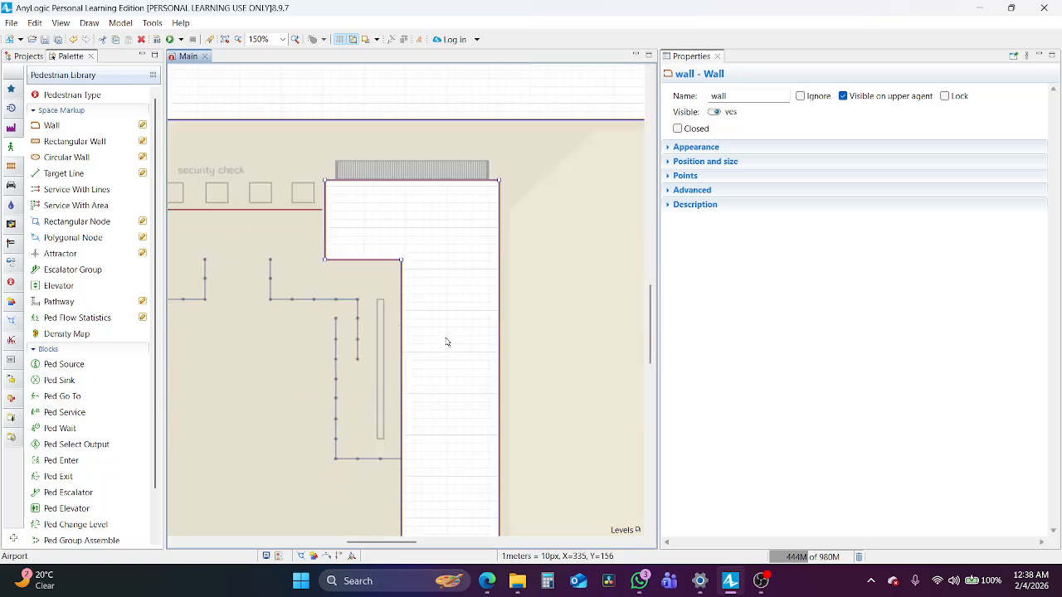
scroll(445, 342, "right", 12)
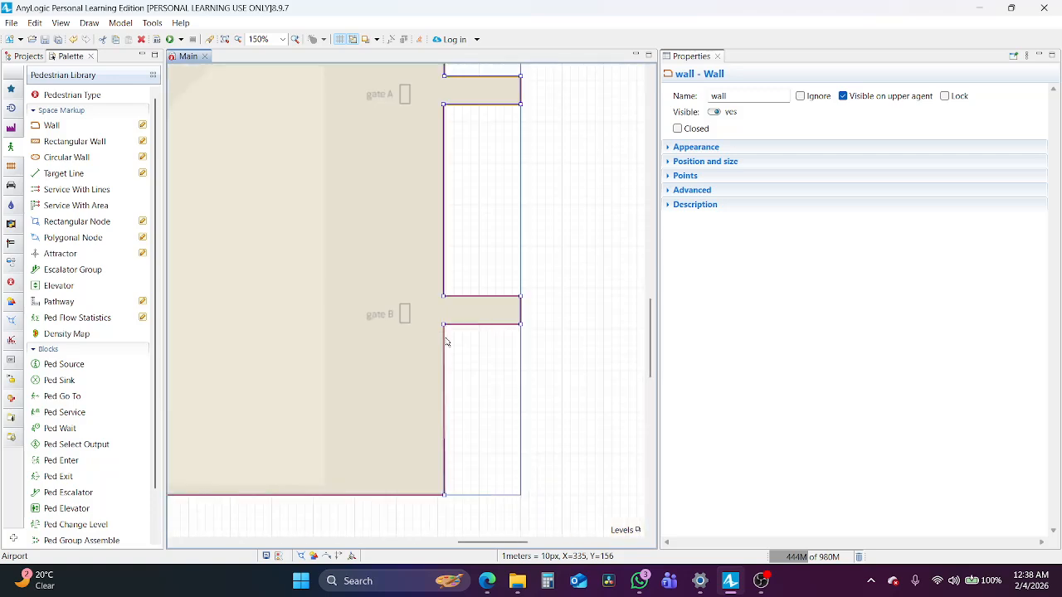
scroll(445, 342, "down", 5)
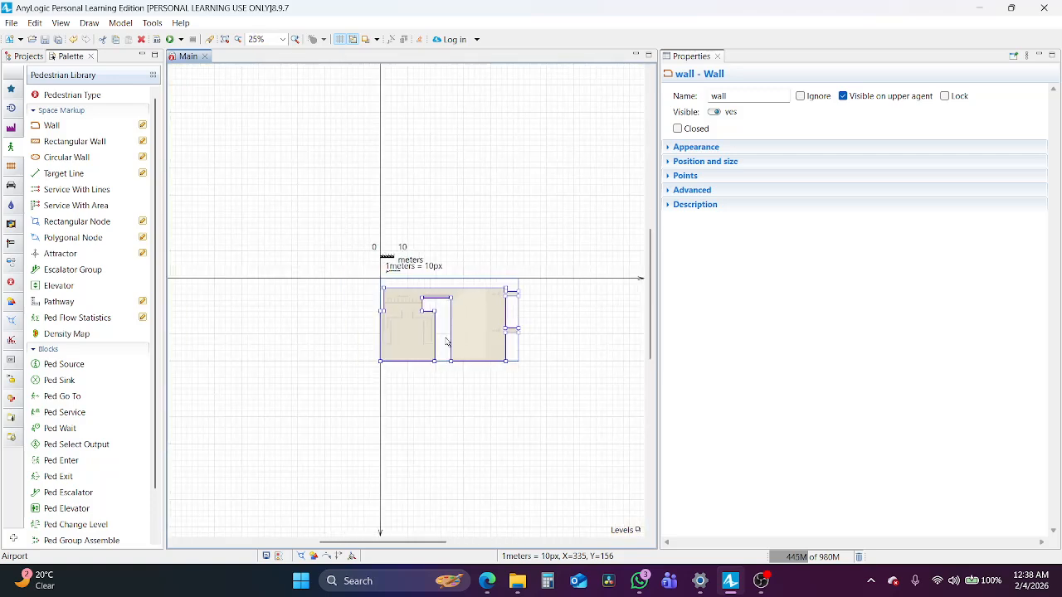
scroll(446, 342, "up", 5)
scroll(446, 341, "left", 10)
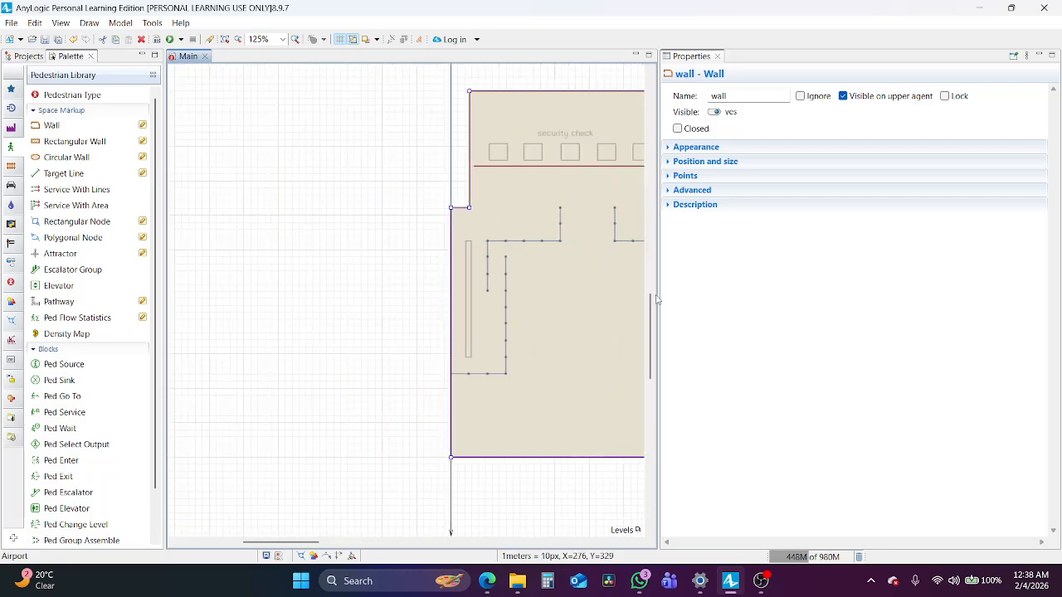
left_click_drag(657, 285, 862, 274)
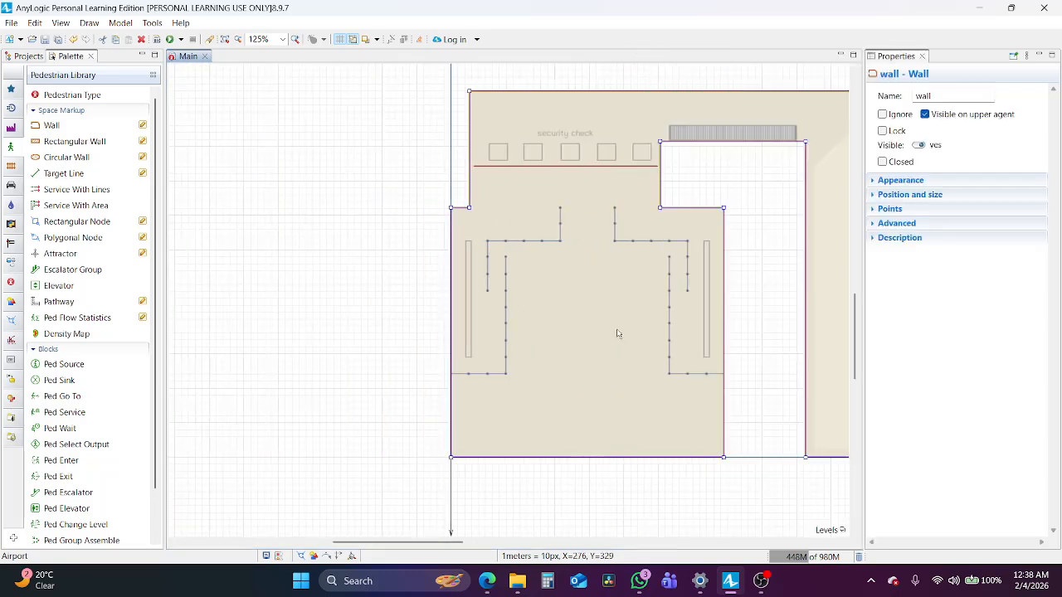
scroll(617, 334, "right", 9)
scroll(617, 334, "left", 4)
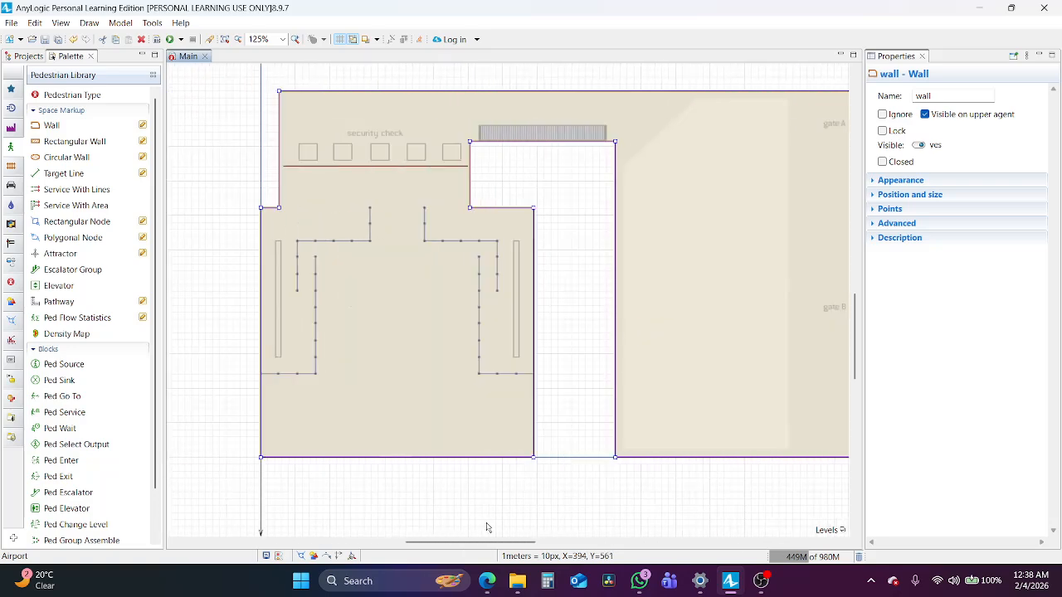
Switch to the PDF in the browser and read instruction 6 on page 6 about changing the wall's color.
left_click(486, 582)
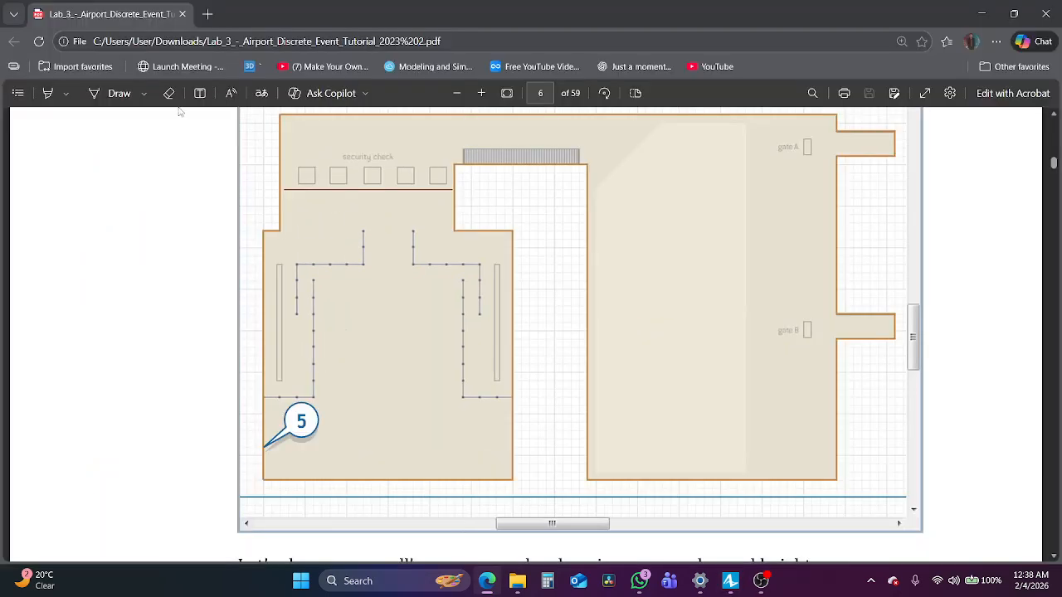
scroll(255, 305, "down", 6)
scroll(256, 305, "up", 2)
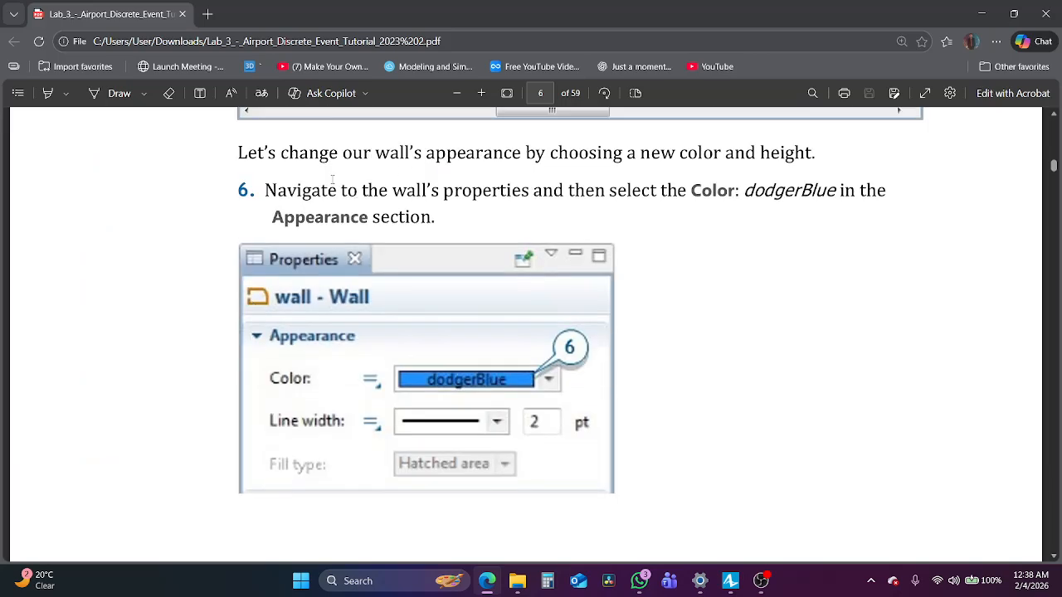
Read instruction 6 on the wall's color and height, and the introduction to the Target Line element on page 7.
left_click_drag(319, 153, 817, 170)
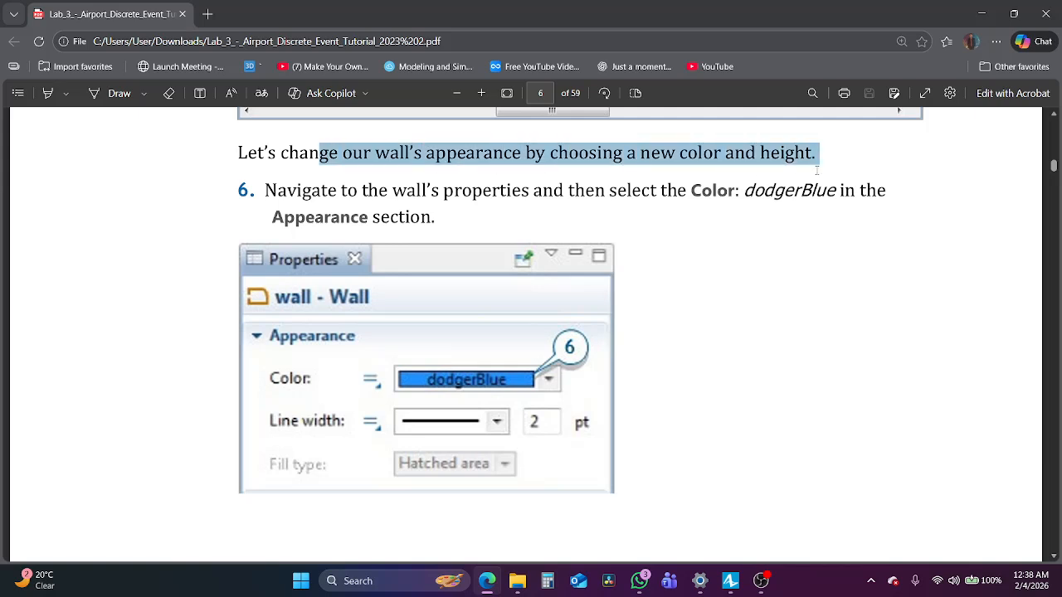
mouse_move(279, 192)
left_mouse_down()
mouse_move(668, 193)
mouse_move(753, 206)
left_mouse_up()
scroll(664, 440, "down", 7)
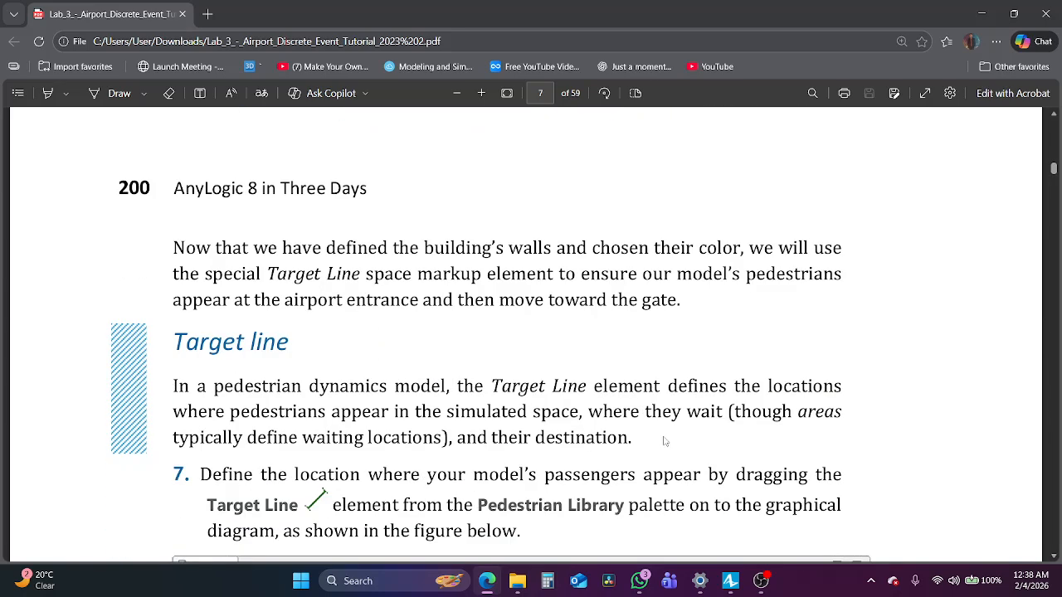
scroll(663, 440, "down", 1)
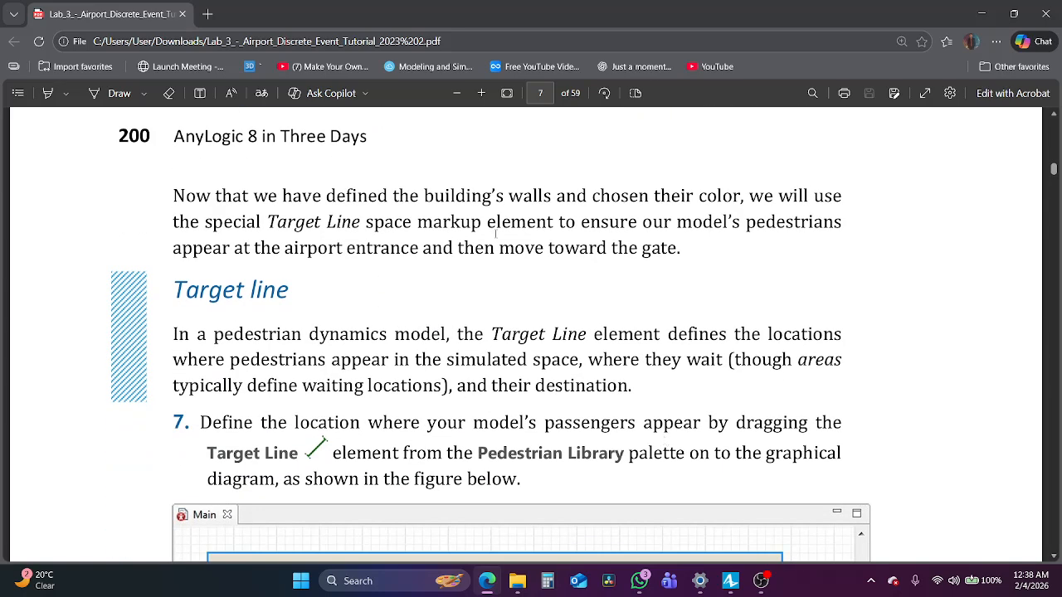
left_click_drag(221, 196, 701, 247)
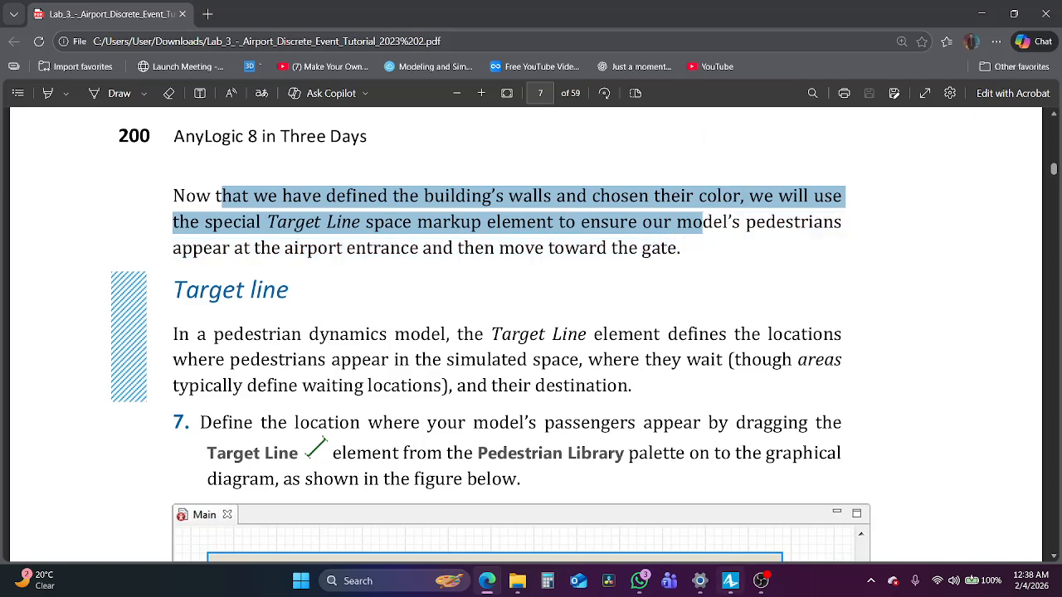
Switch to AnyLogic and set the wall's appearance color to dodgerBlue.
mouse_move(728, 590)
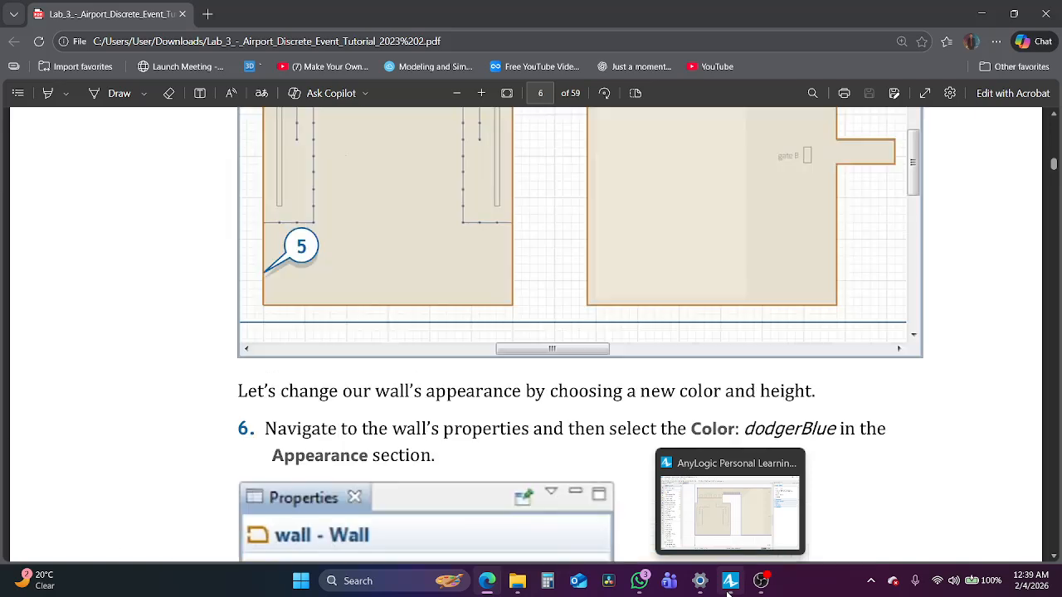
left_click(728, 589)
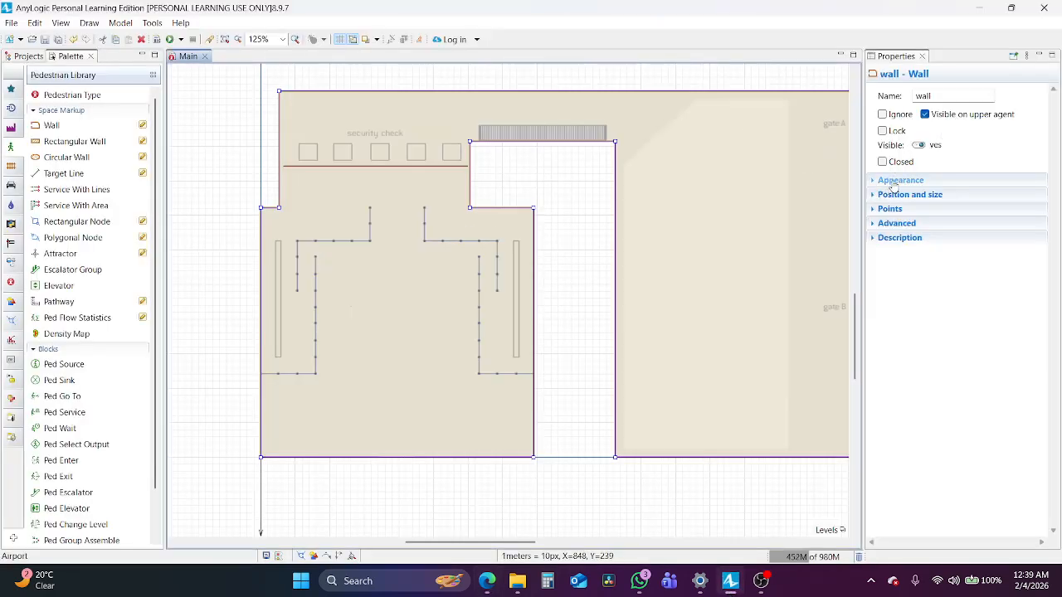
left_click(893, 182)
left_click(974, 202)
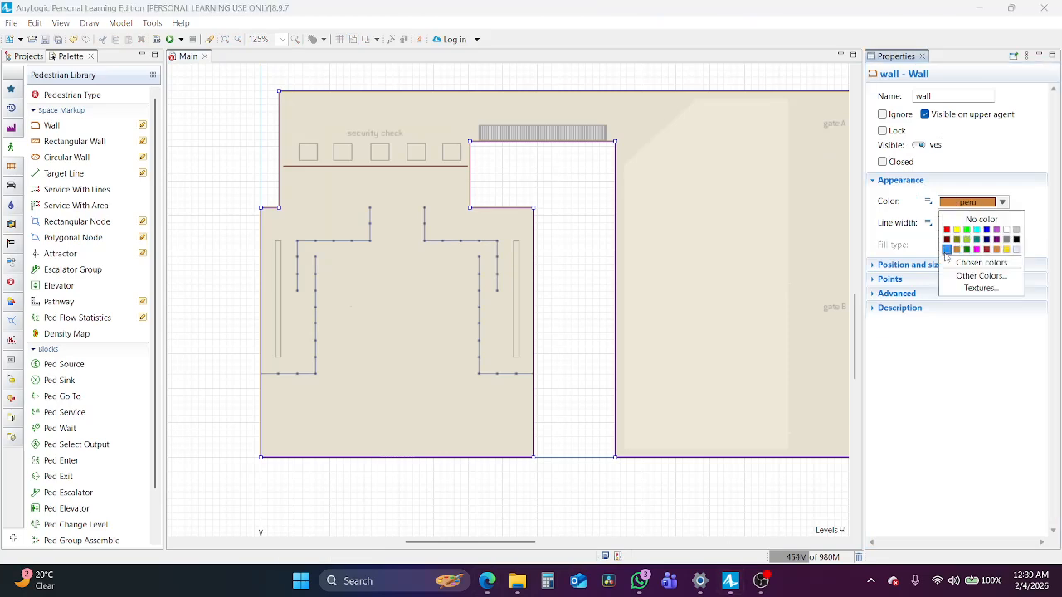
left_click(946, 250)
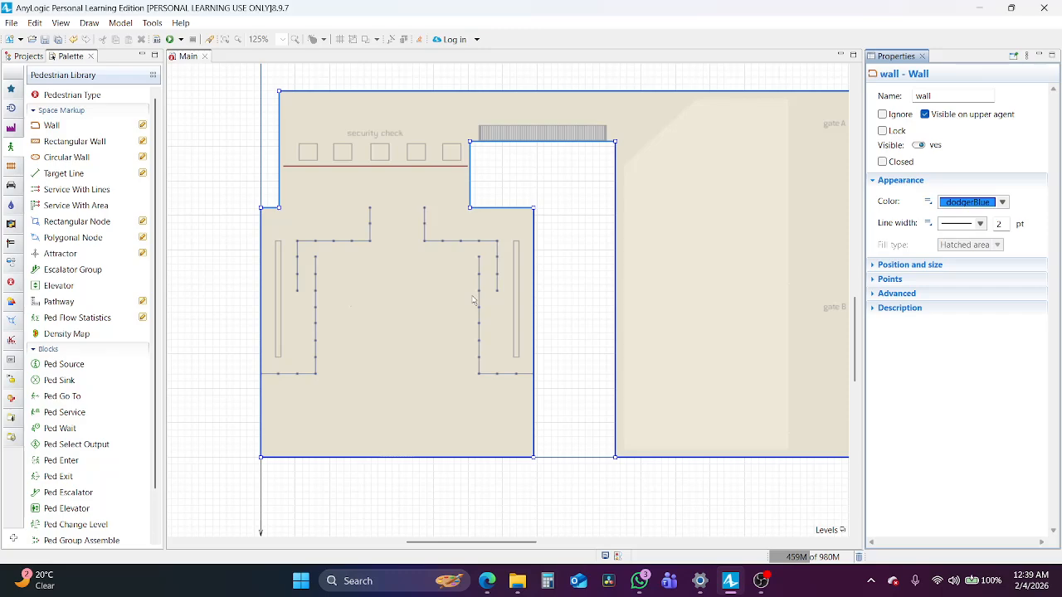
Switch to the PDF in the browser and read the Target line description of where pedestrians appear, wait and go.
left_click(485, 587)
scroll(524, 395, "down", 7)
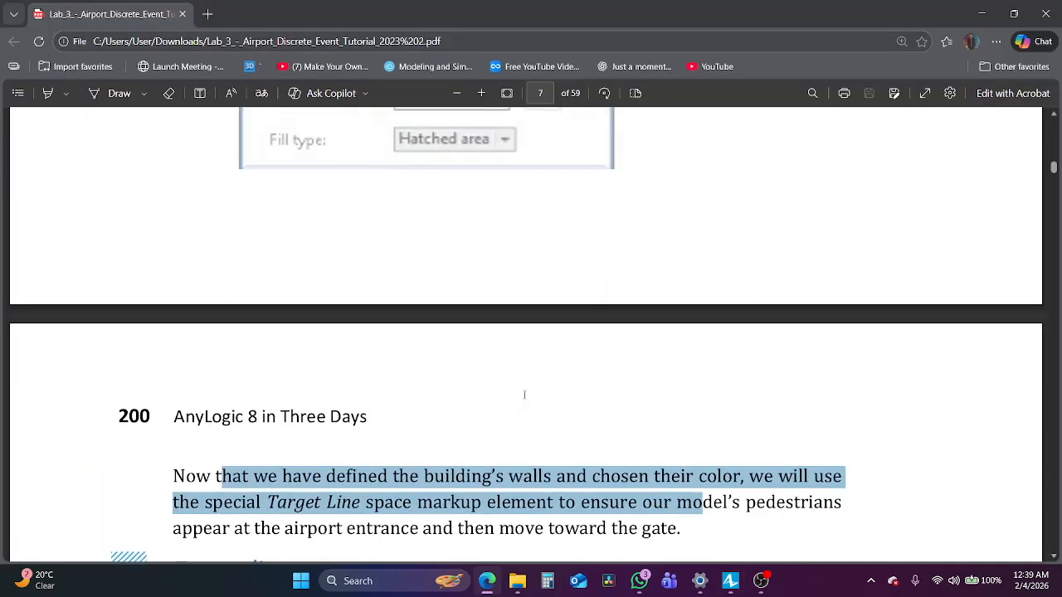
scroll(524, 394, "down", 5)
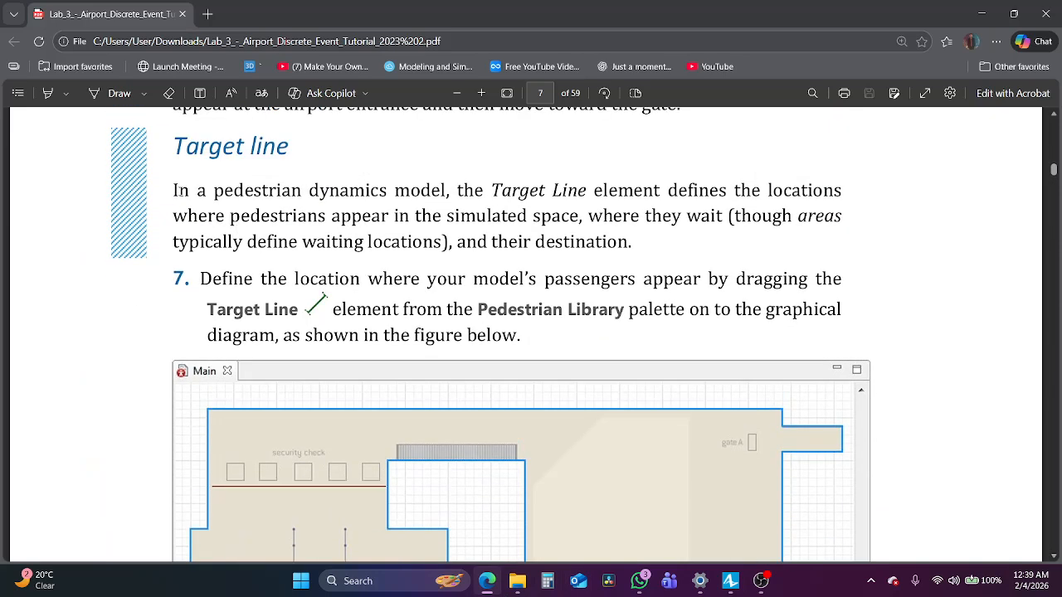
left_click_drag(177, 190, 618, 191)
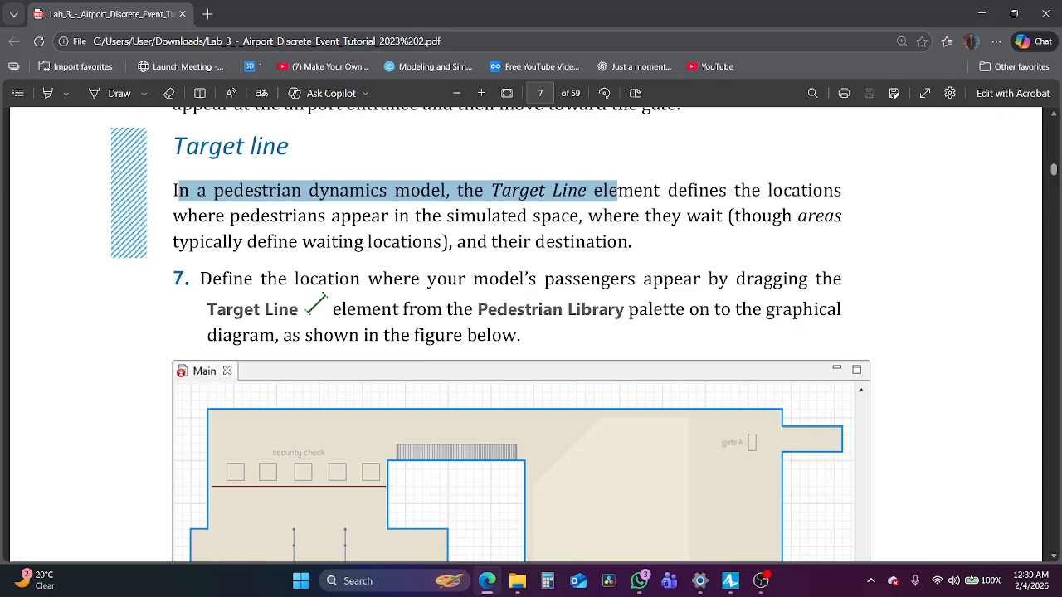
left_click_drag(618, 190, 460, 244)
left_click_drag(641, 240, 652, 247)
left_click(540, 190)
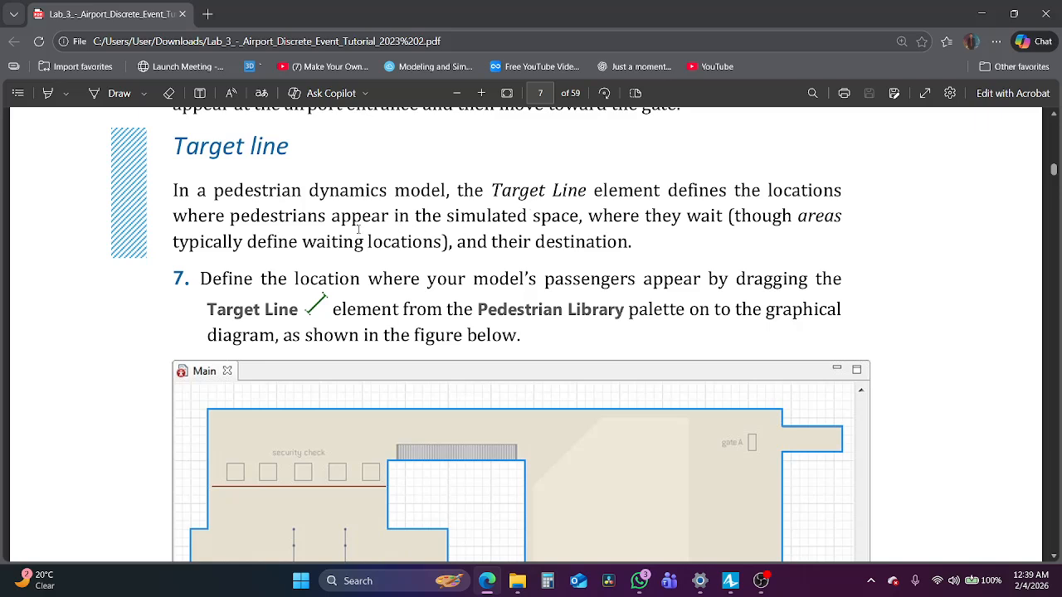
left_click_drag(242, 217, 434, 217)
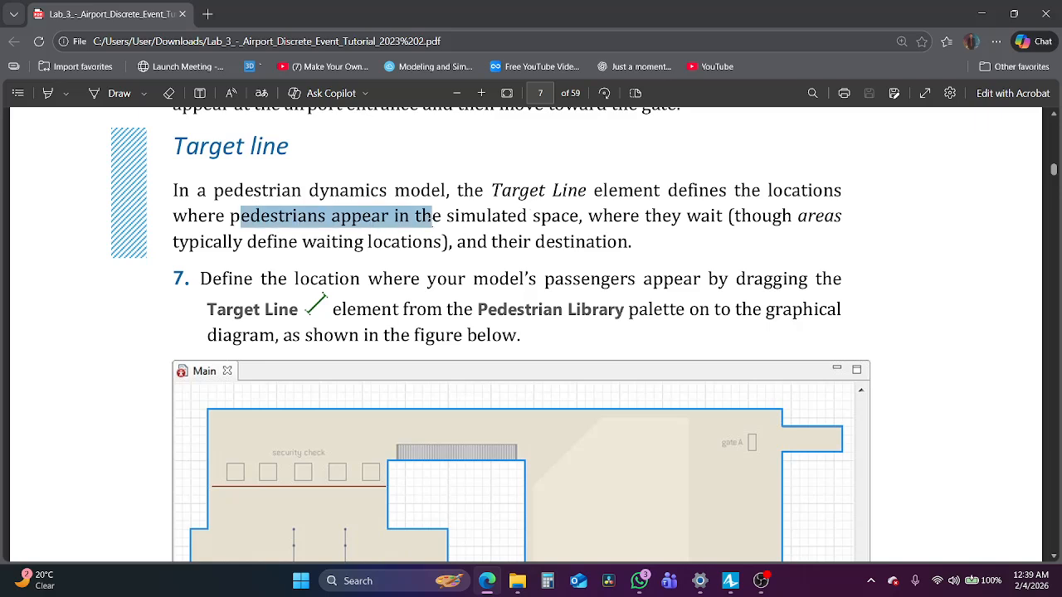
left_click_drag(603, 217, 726, 217)
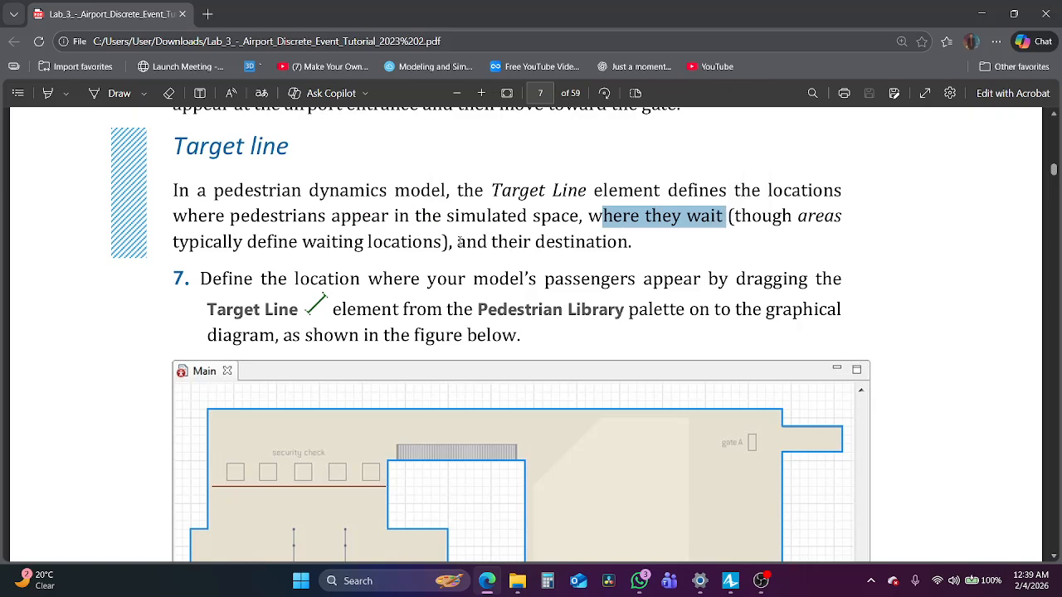
left_click_drag(459, 241, 630, 243)
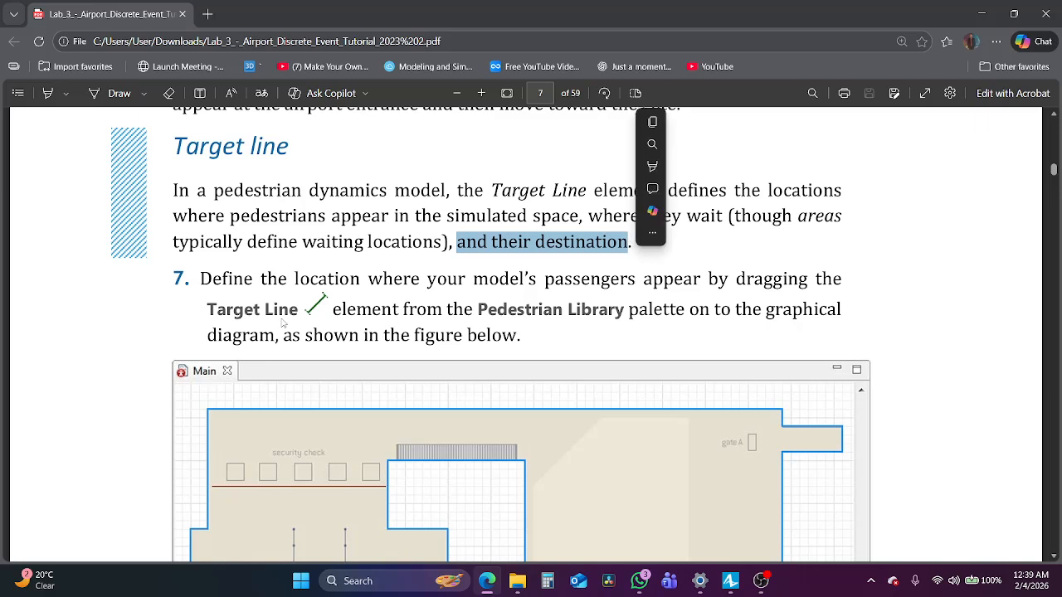
Read instruction 7 on page 7 and check the target line's placement in its figure.
scroll(246, 138, "down", 3)
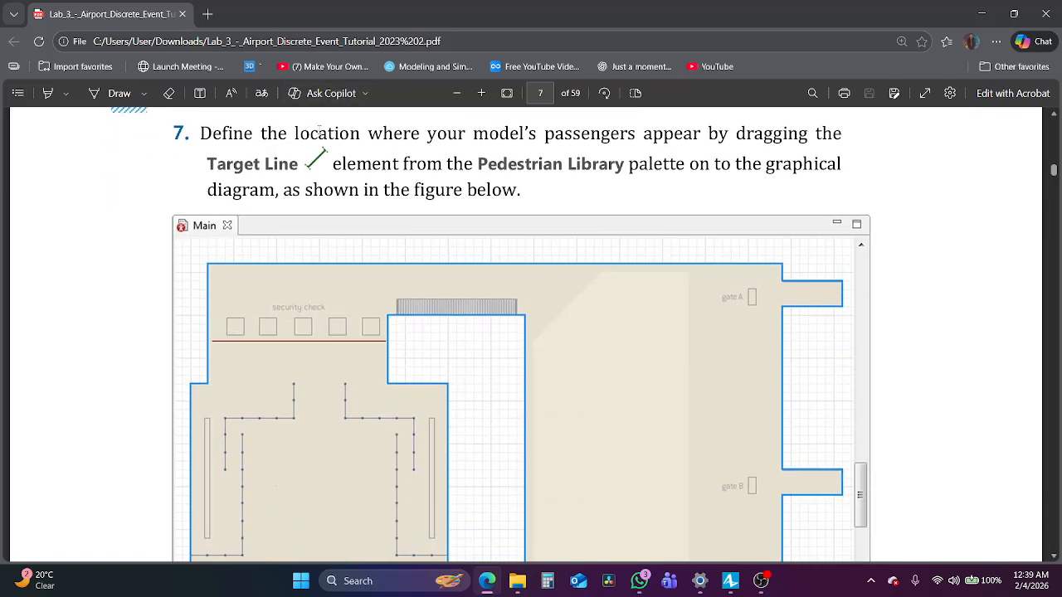
left_click_drag(233, 134, 529, 190)
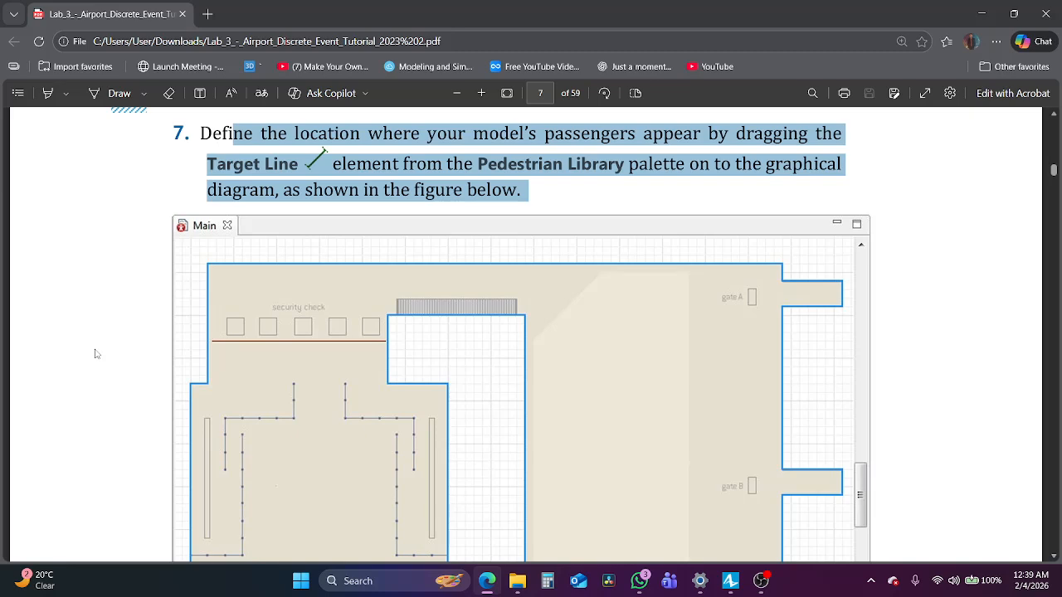
scroll(95, 351, "down", 3)
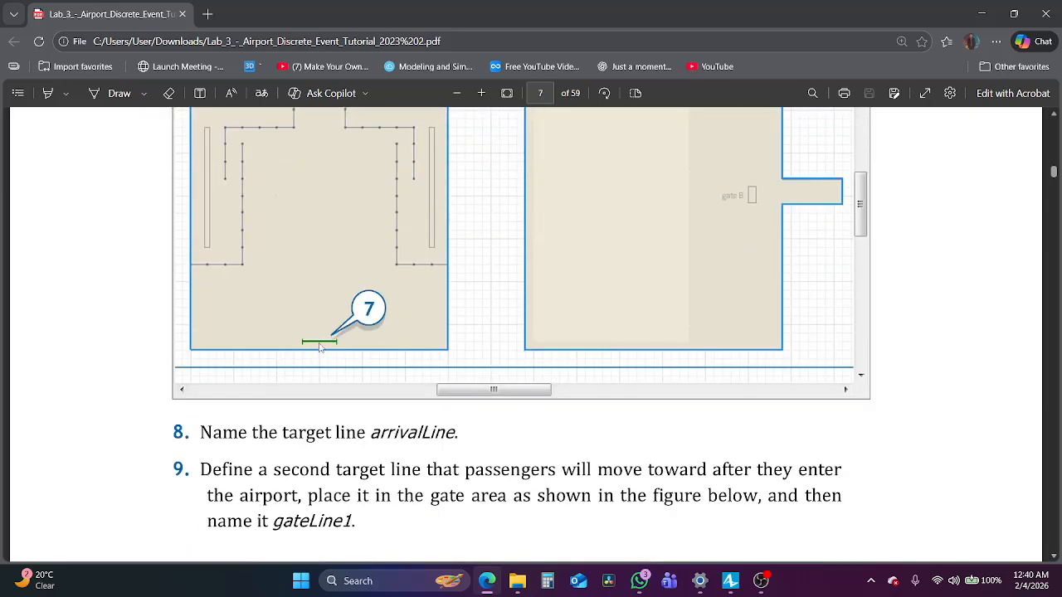
Switch to AnyLogic and draw a short horizontal target line just above the security hall's lower wall, centered between its side walls.
left_click(730, 581)
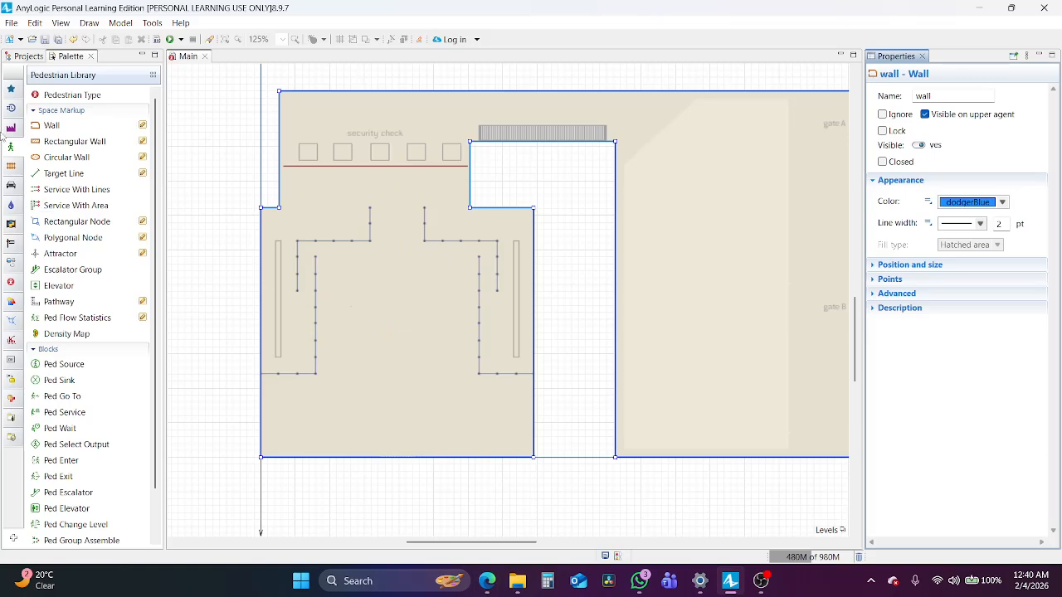
left_click(55, 174)
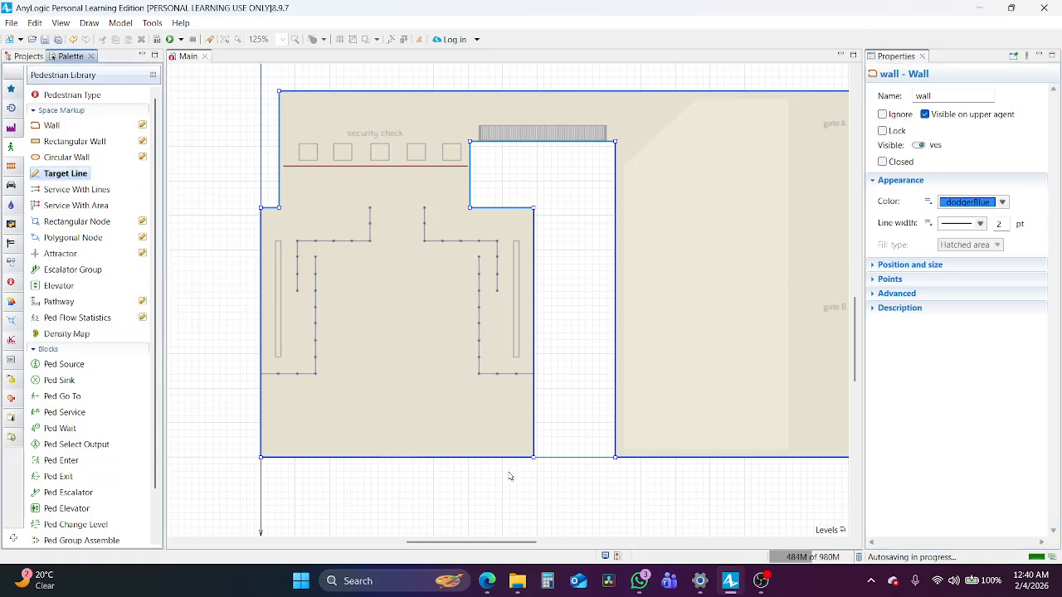
left_click(415, 443)
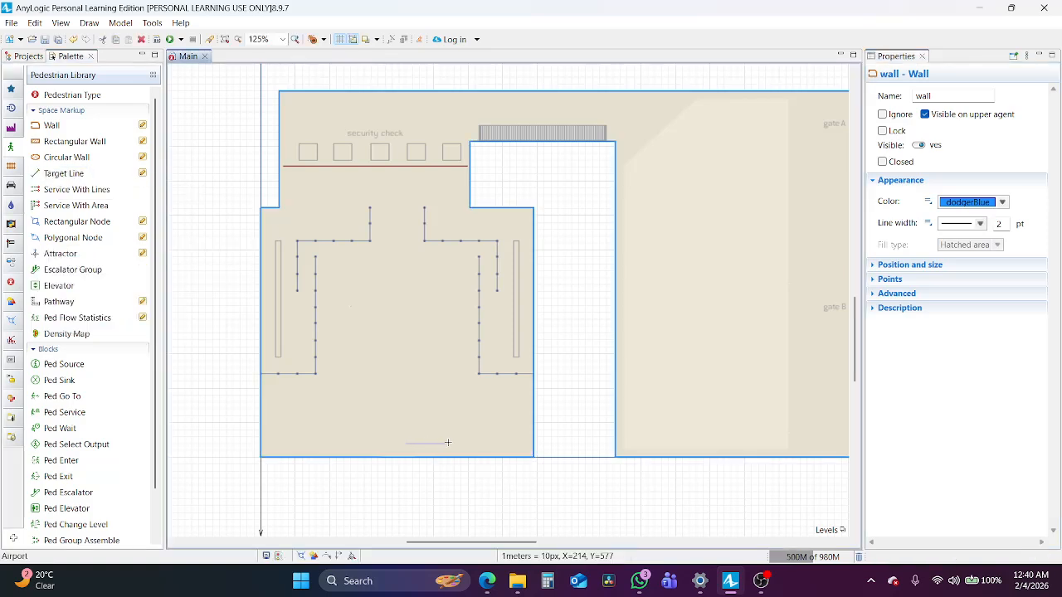
double_click(444, 443)
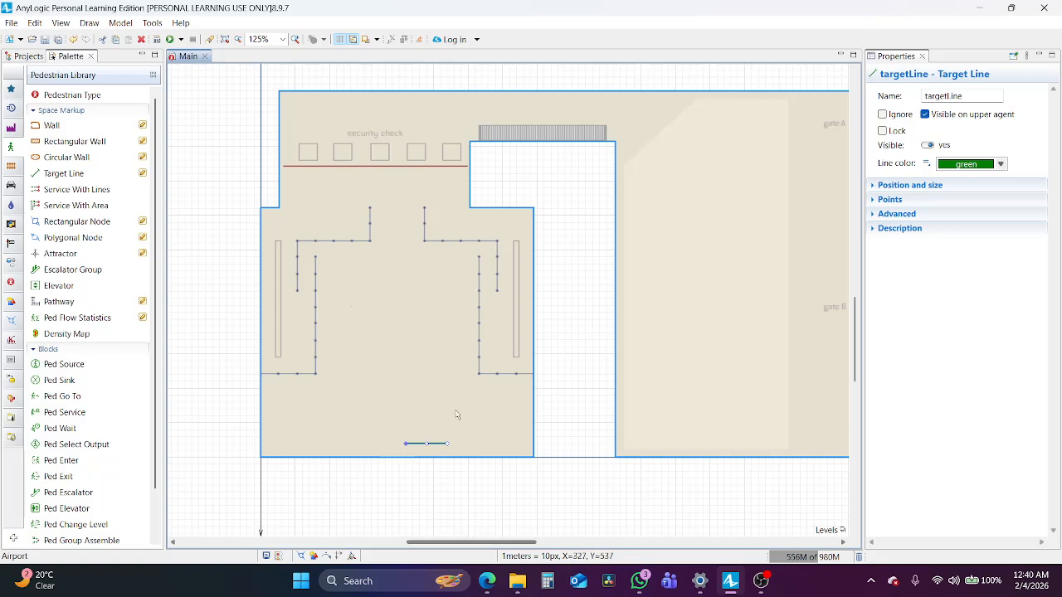
left_click_drag(440, 448, 411, 449)
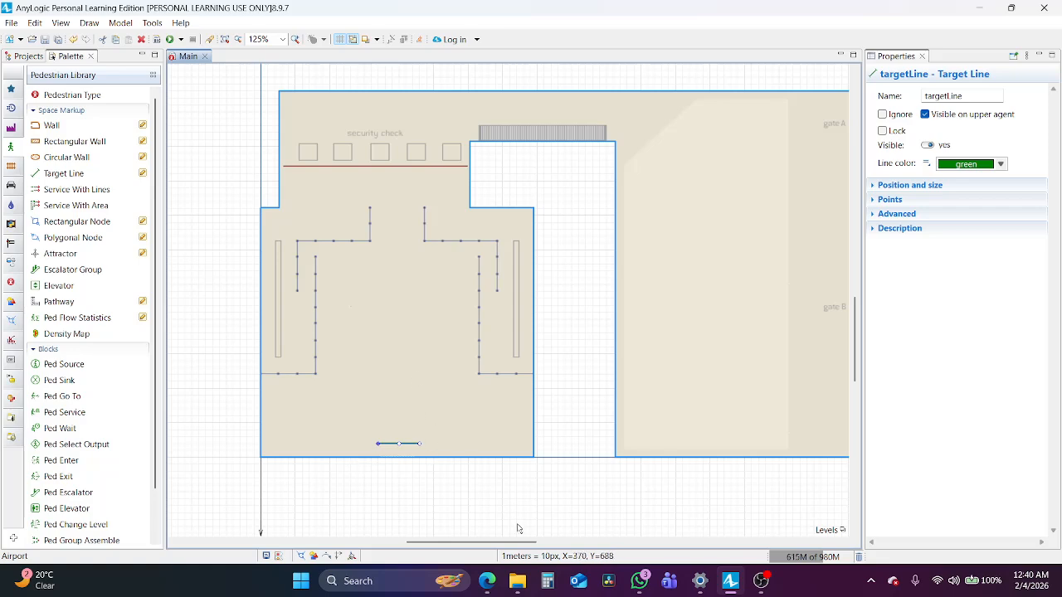
Look up the target line's name in instruction 8 of the PDF and rename the line in AnyLogic as arrivalLine.
left_click(487, 581)
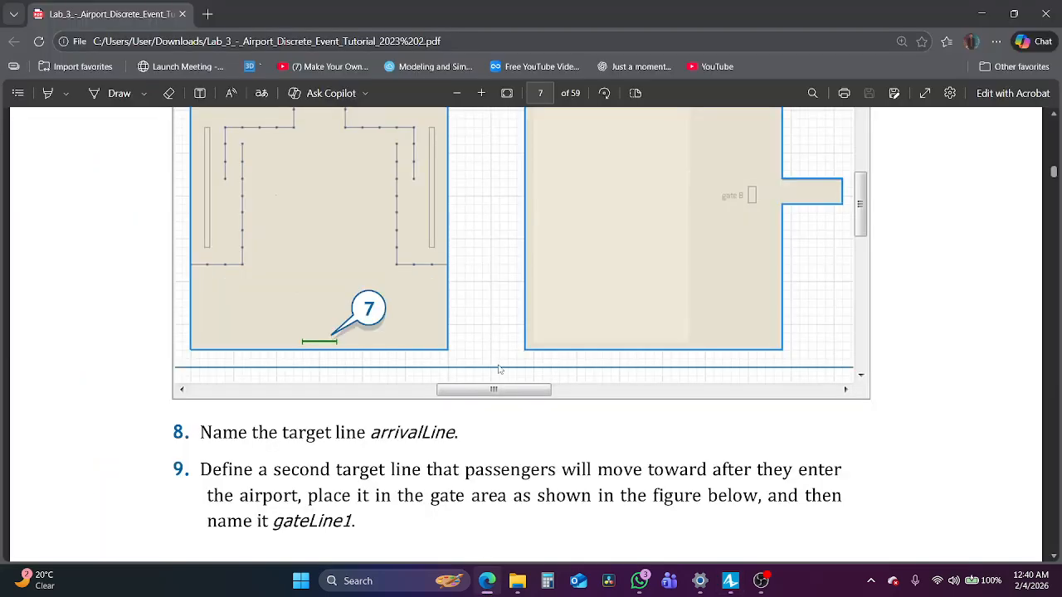
scroll(498, 370, "down", 3)
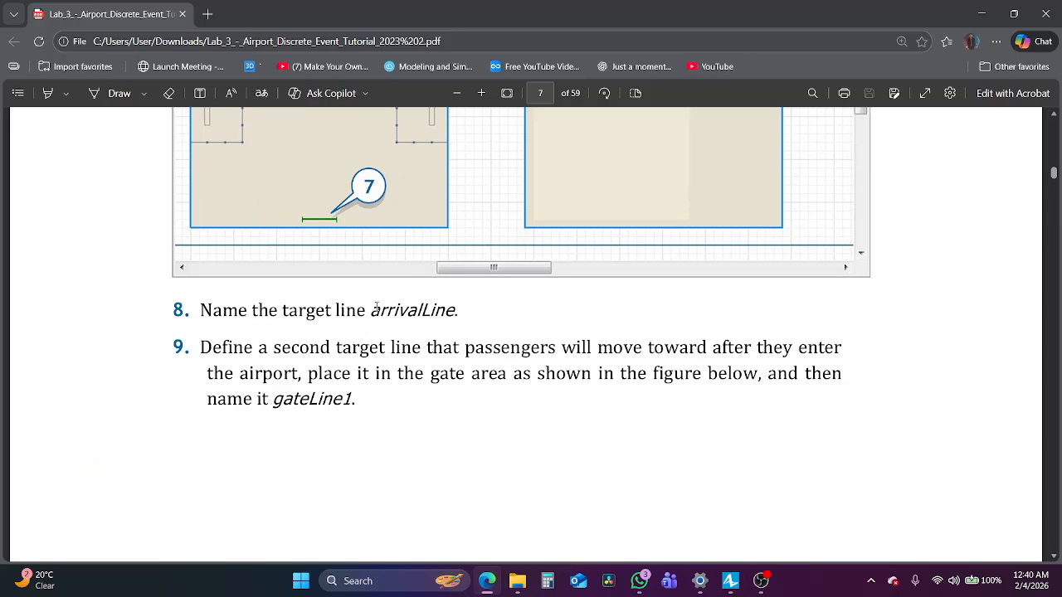
left_click_drag(371, 311, 457, 310)
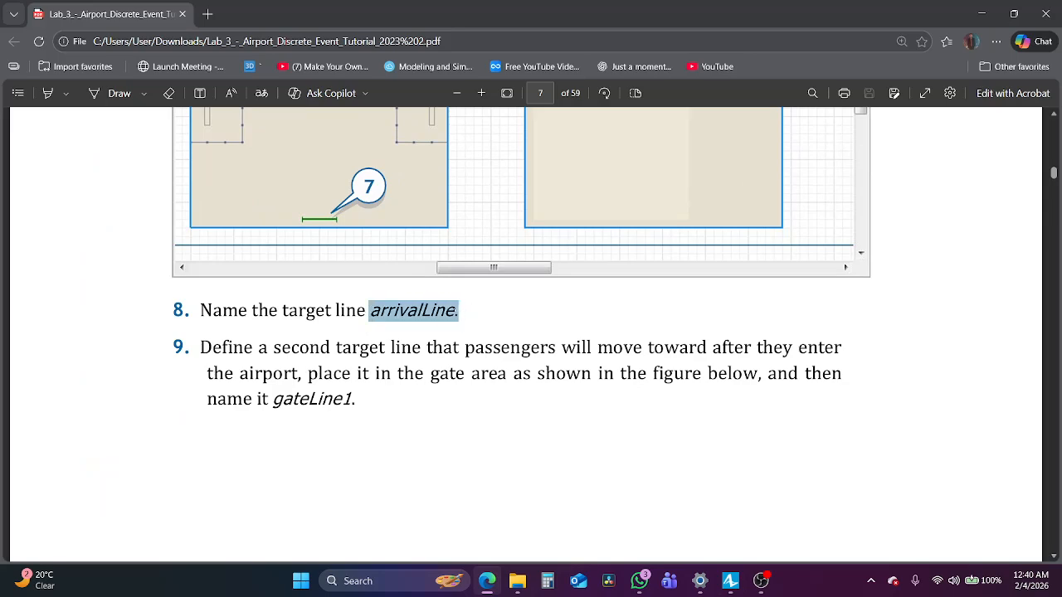
left_click(729, 583)
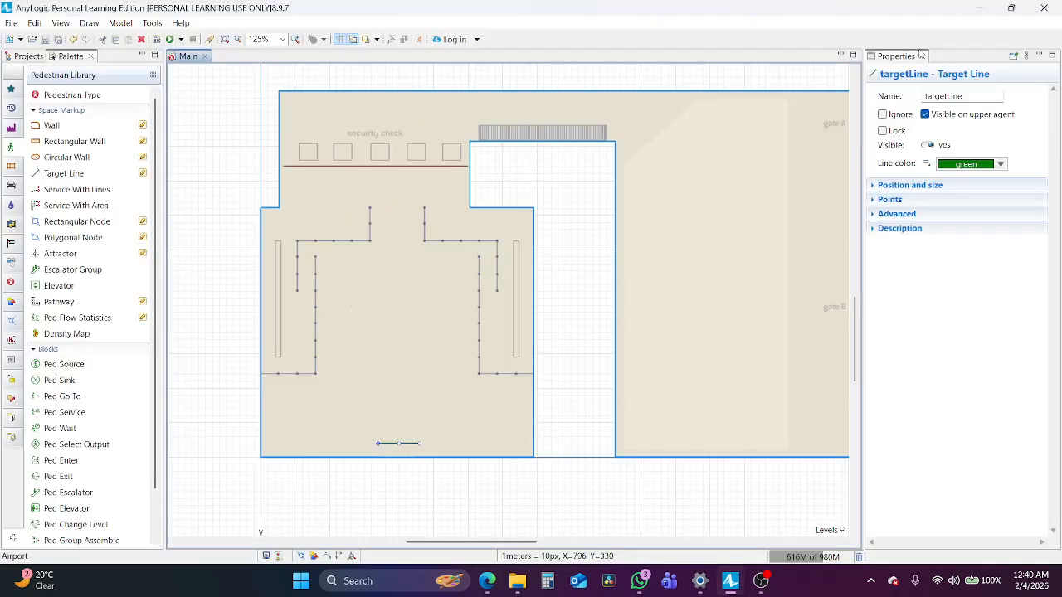
double_click(958, 97)
type("arrival")
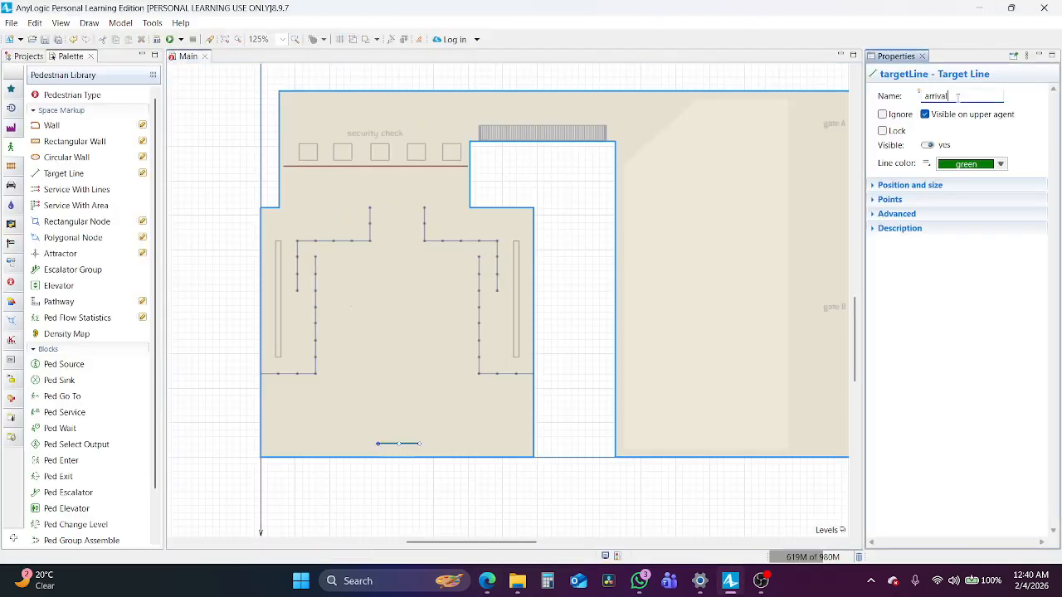
type("Line")
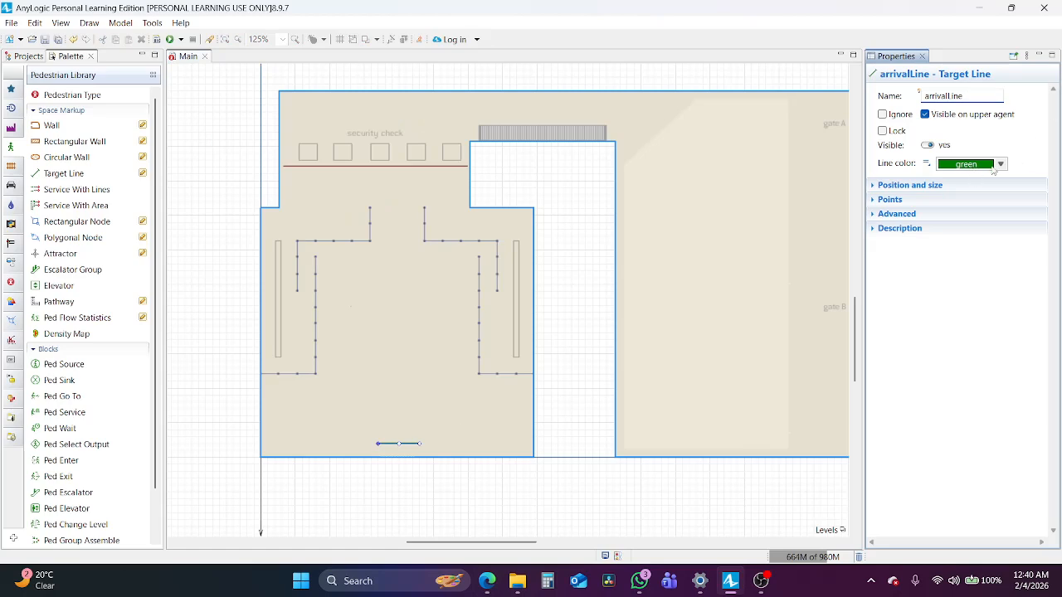
Switch to the PDF, read instruction 9, copy the name gateLine1 and check the second target line's position in the page 8 figure.
left_click(487, 589)
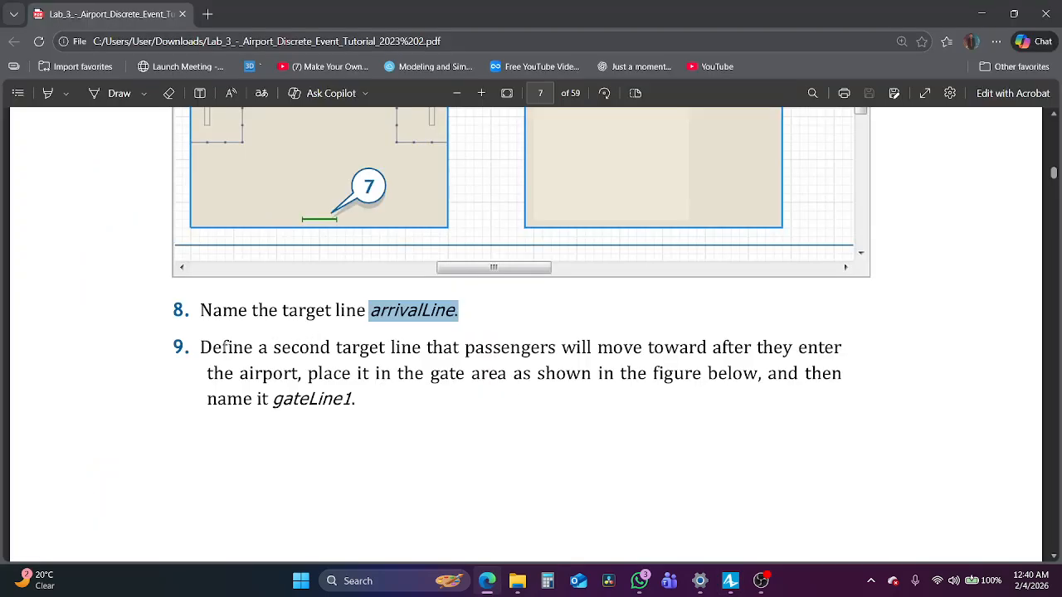
left_click_drag(224, 346, 706, 347)
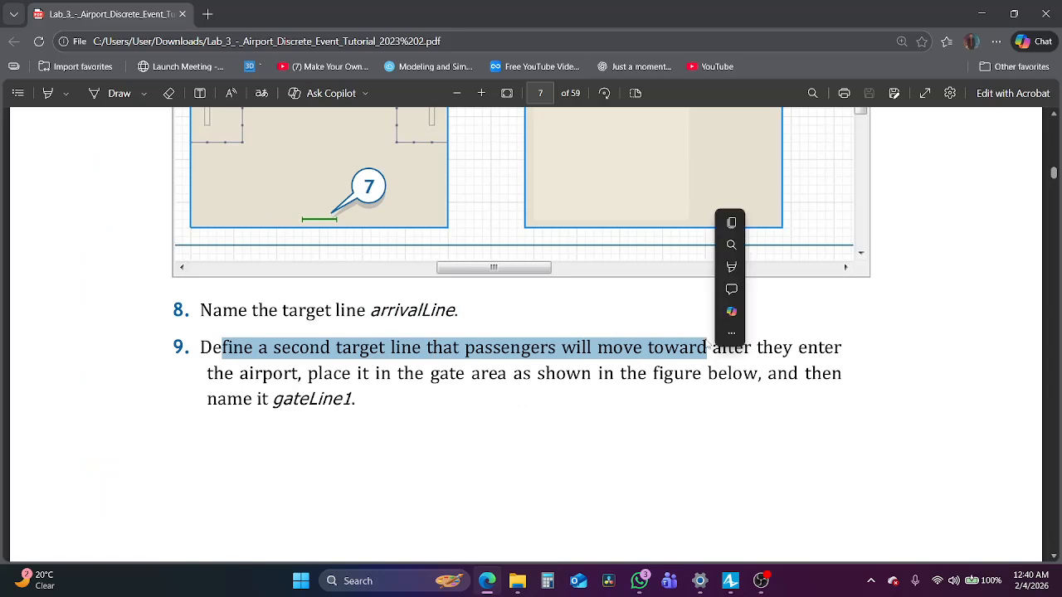
left_click_drag(514, 375, 685, 375)
left_click_drag(748, 382, 847, 378)
left_click_drag(272, 400, 362, 401)
key("ctrl+c")
scroll(336, 415, "down", 10)
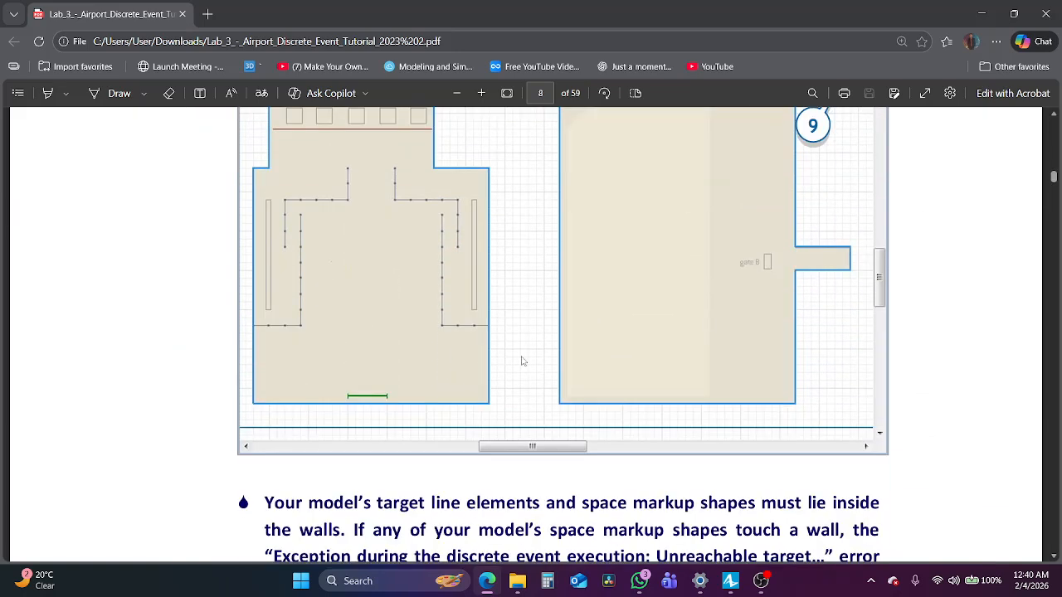
scroll(522, 360, "up", 2)
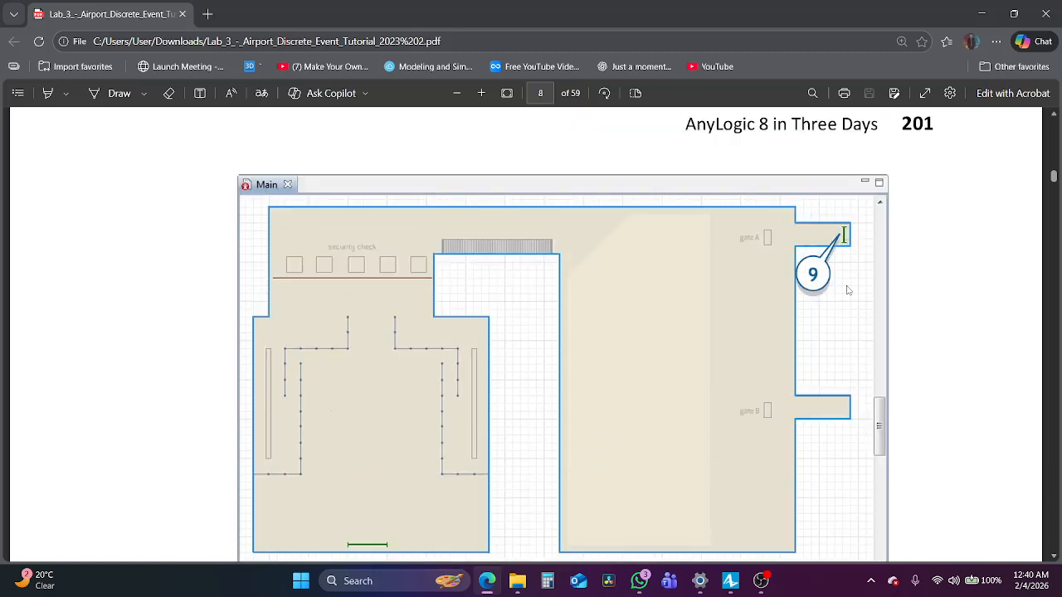
Switch to AnyLogic and draw a short vertical target line across the gate A corridor, just inside its end wall.
left_click(730, 581)
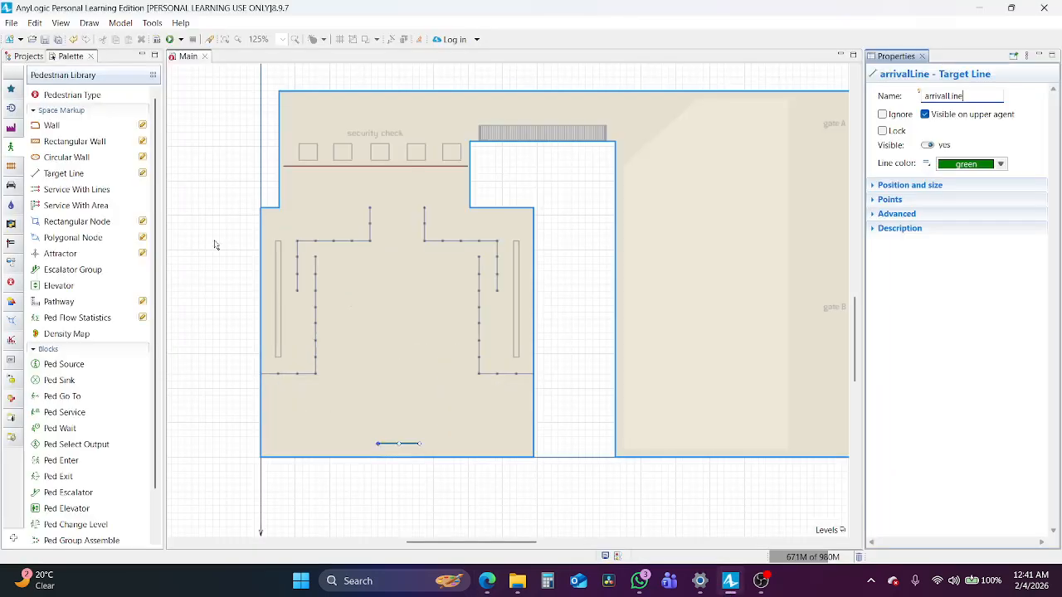
double_click(60, 175)
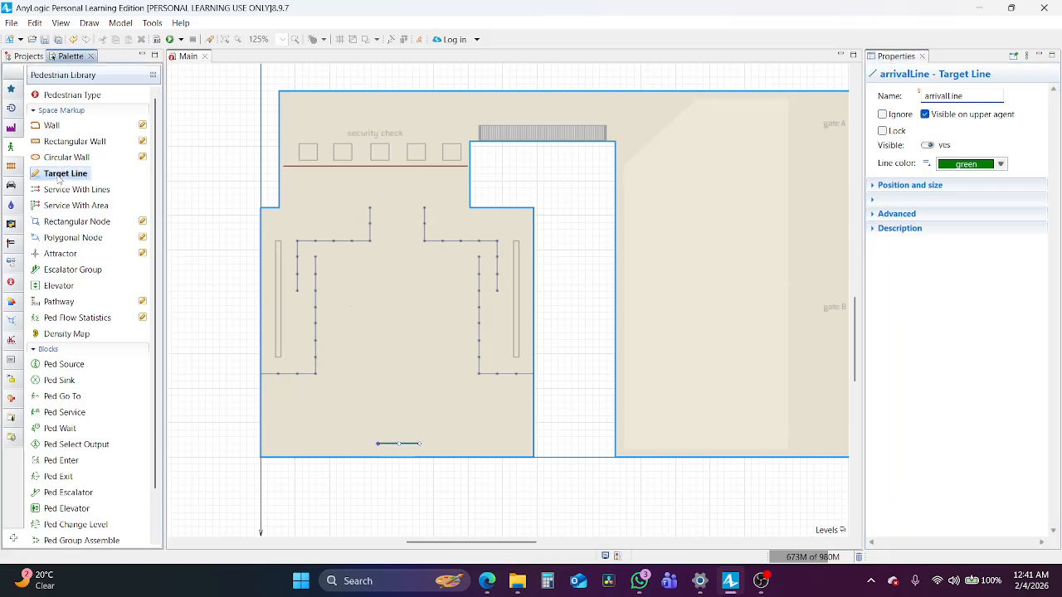
scroll(574, 237, "right", 5)
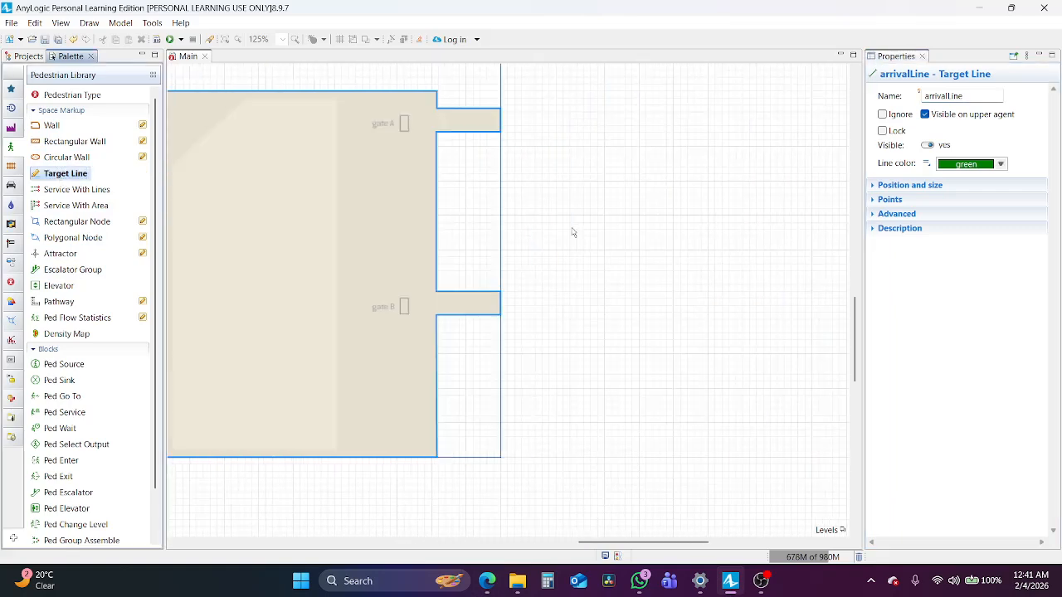
left_click(494, 123)
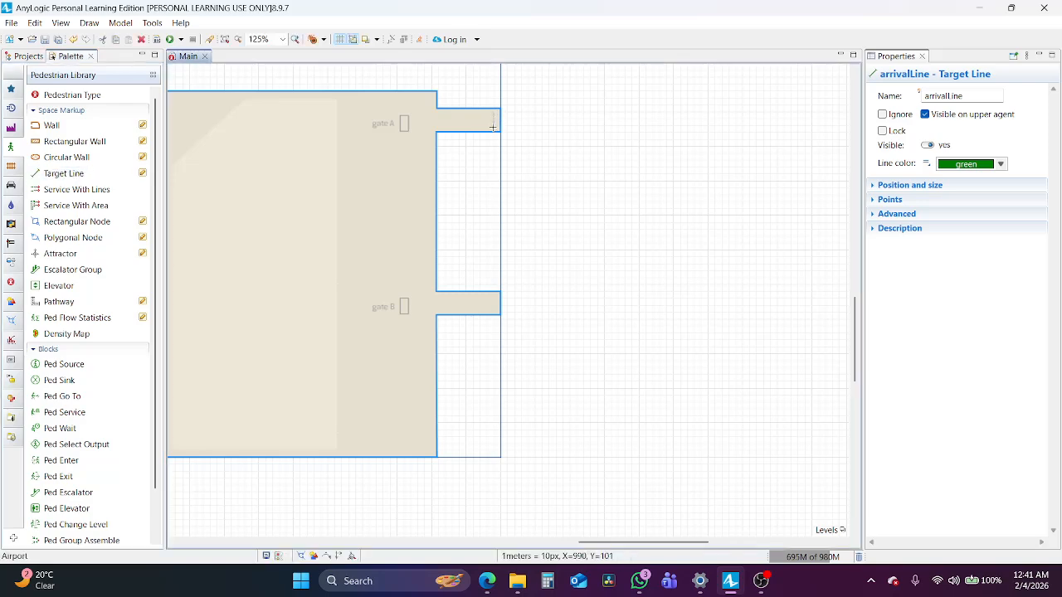
double_click(493, 126)
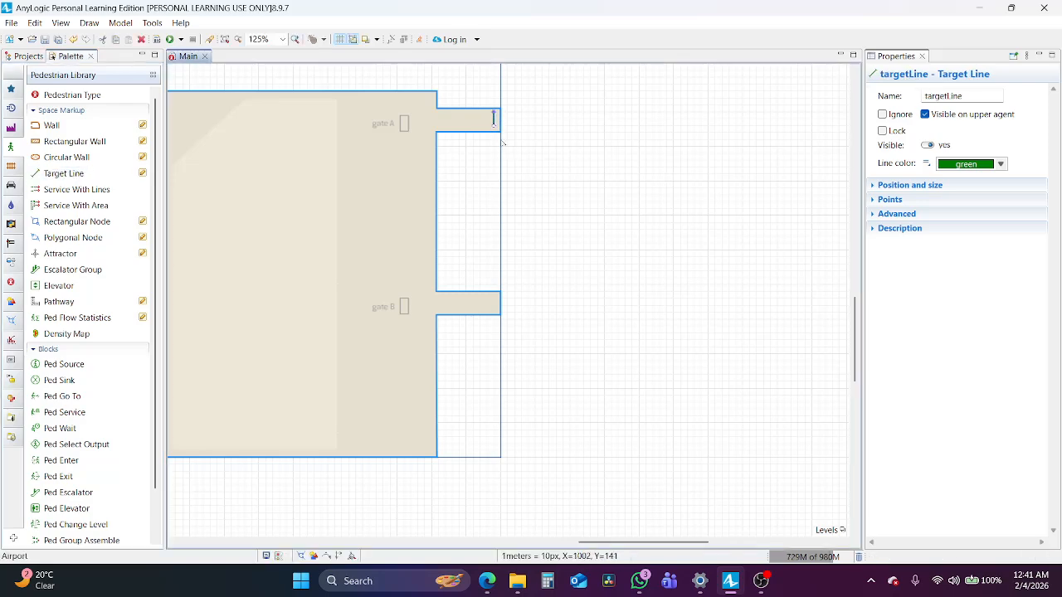
scroll(493, 118, "up", 4)
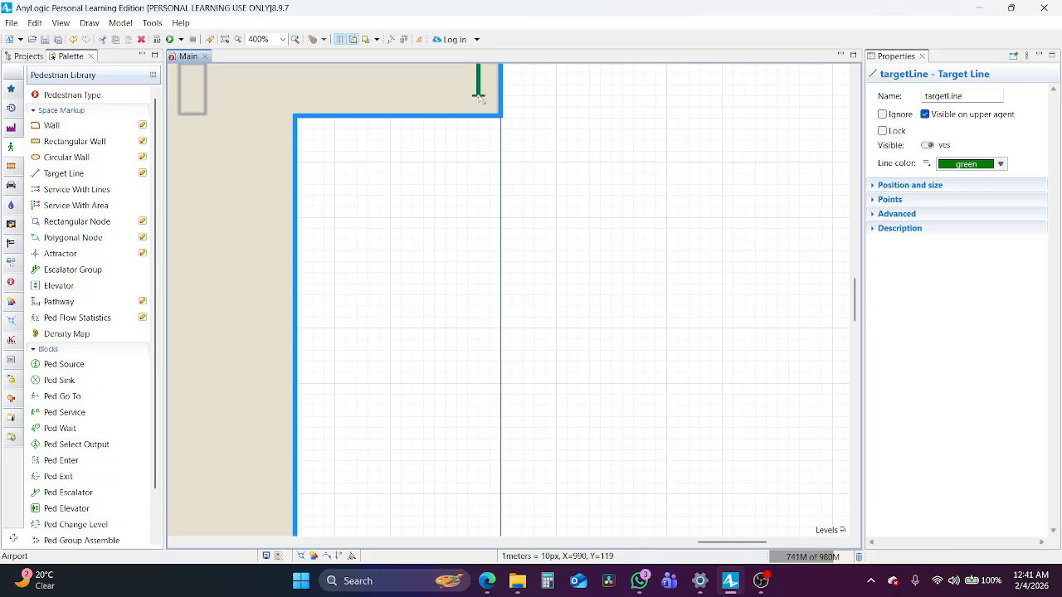
Rename the new target line in the gate A corridor as gateLine.
double_click(939, 97)
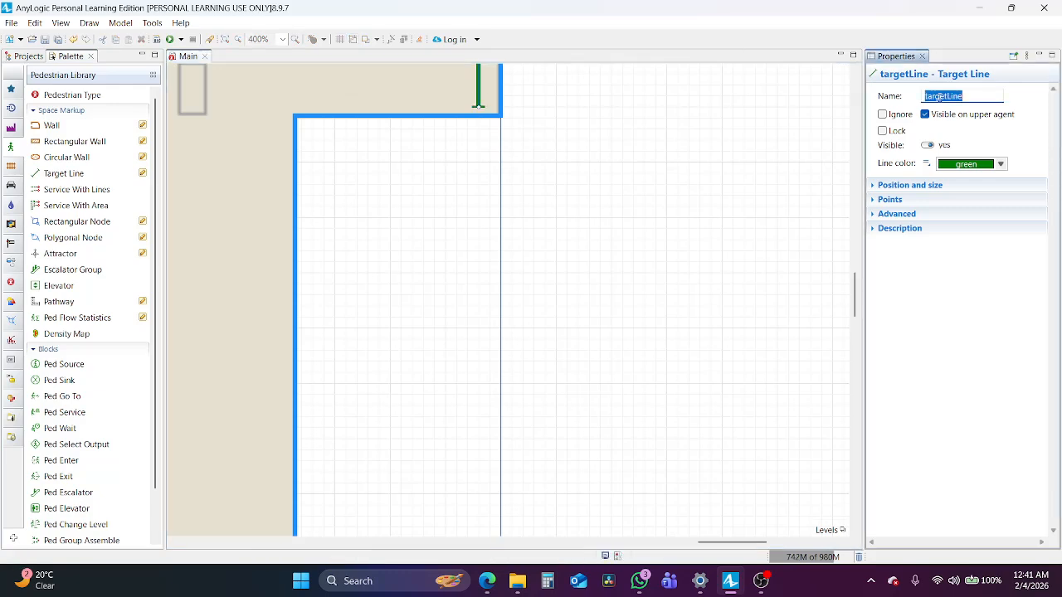
key("ctrl+v")
key("BackSpace")
key("BackSpace")
key("BackSpace")
key("Return")
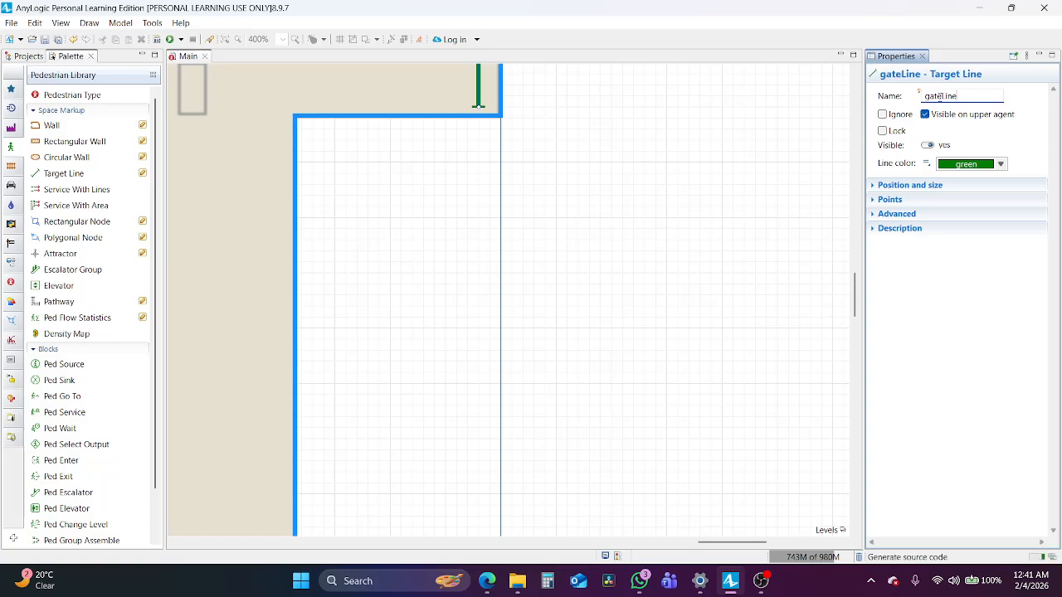
Switch to the PDF and read the page 8 note about keeping target lines and space markup shapes inside the walls.
scroll(393, 213, "up", 3)
scroll(394, 213, "down", 5)
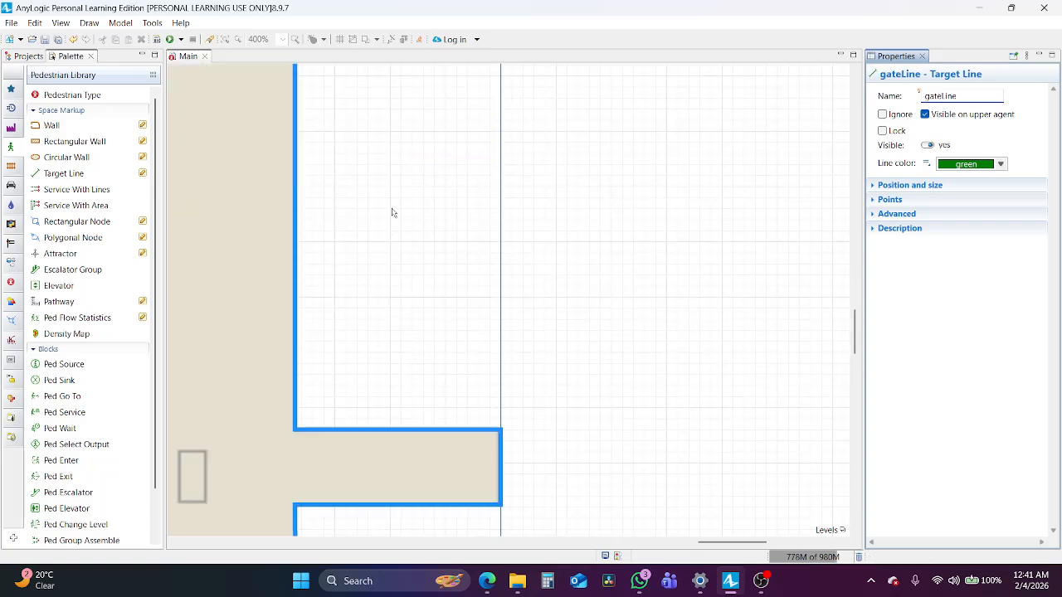
scroll(423, 335, "down", 3)
left_click(488, 582)
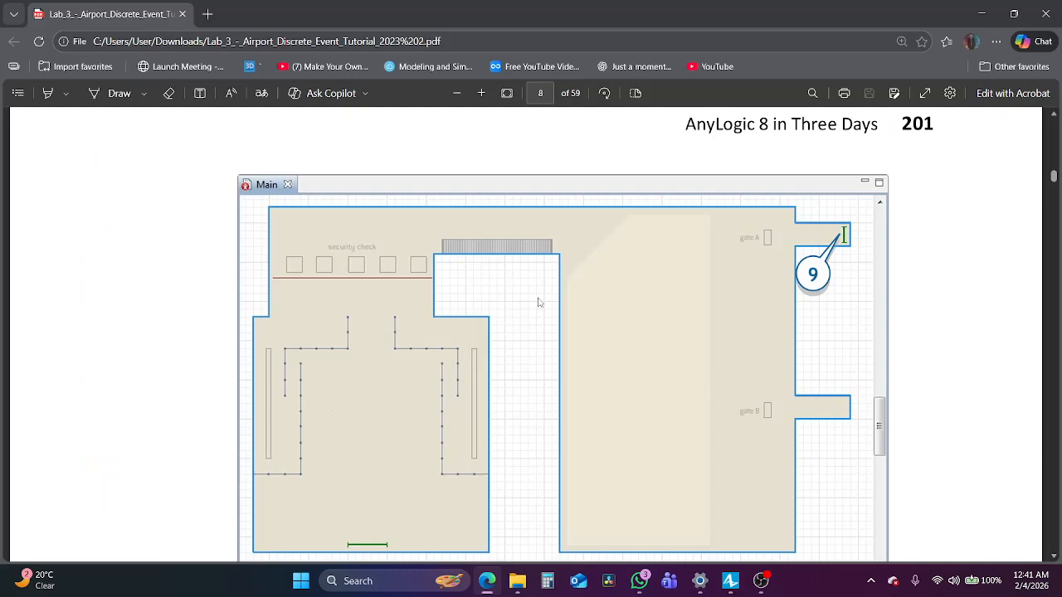
scroll(540, 303, "down", 5)
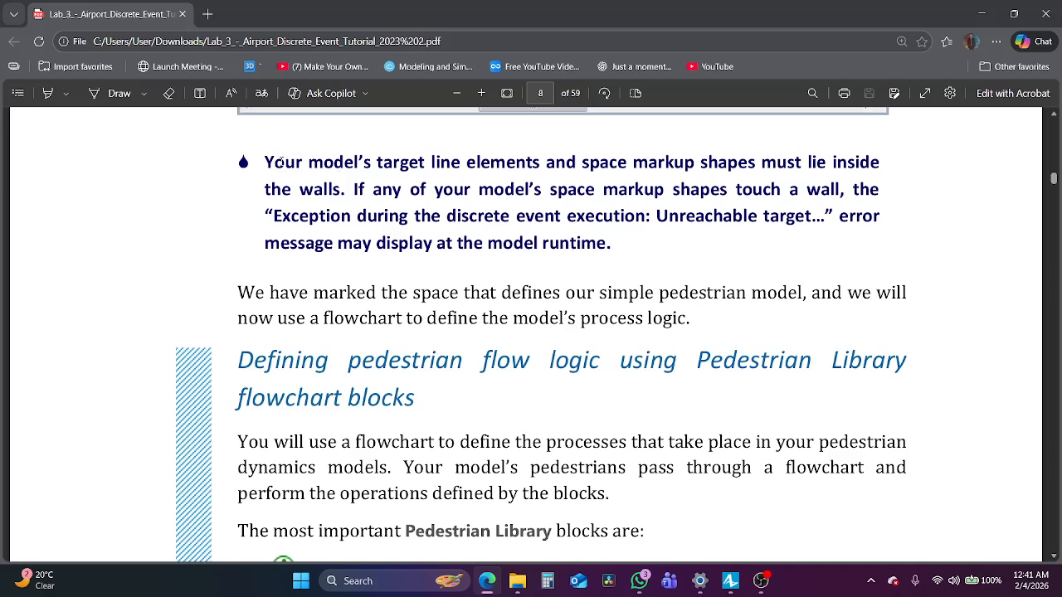
left_click_drag(274, 160, 796, 166)
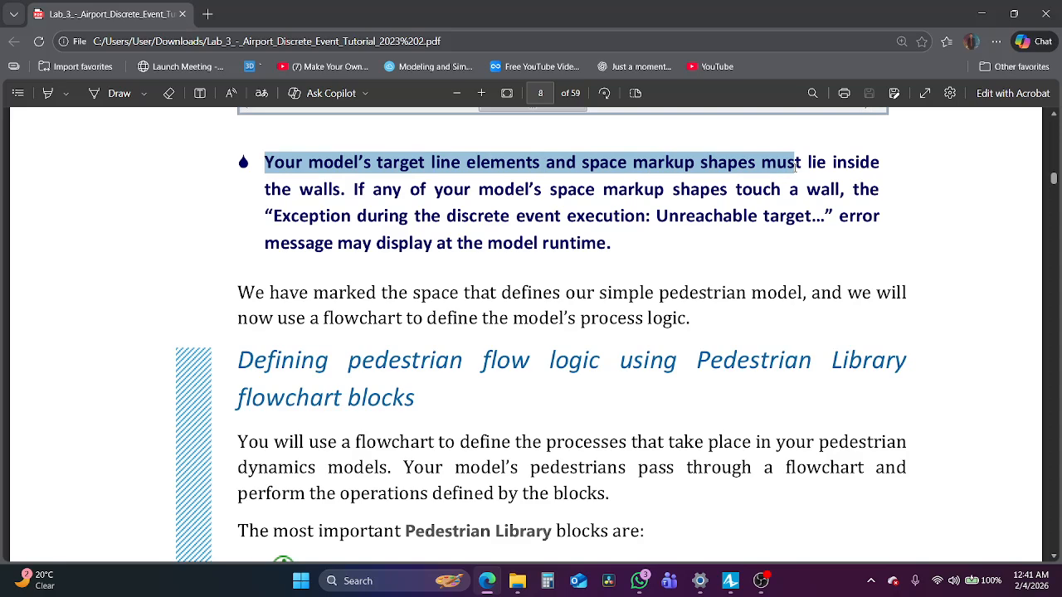
left_click_drag(796, 164, 892, 222)
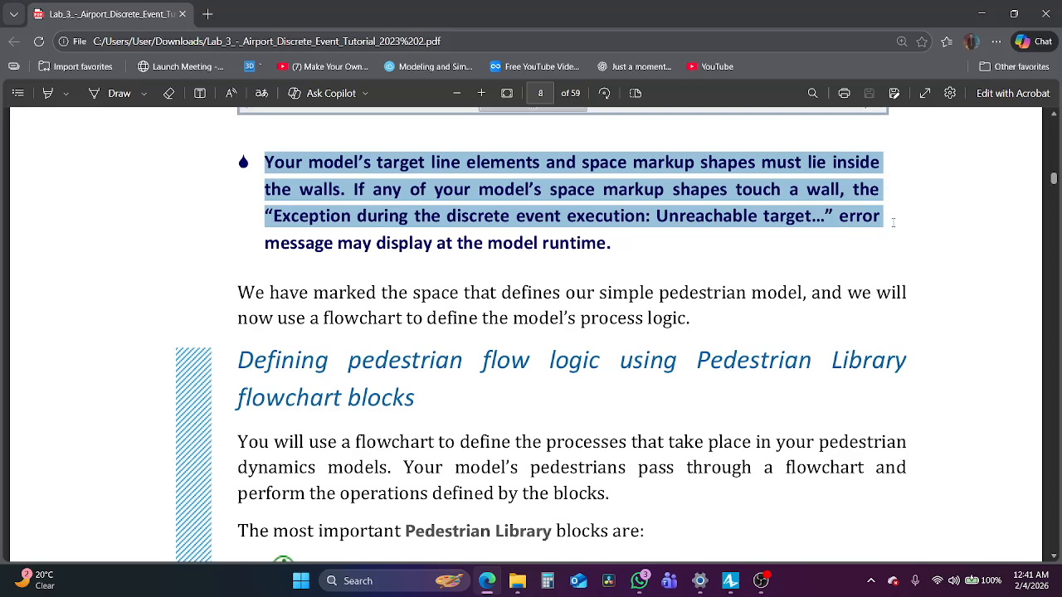
Switch to AnyLogic and stretch the lower end of gateLine down to the gate A corridor's lower wall.
left_click(729, 581)
scroll(488, 200, "up", 3)
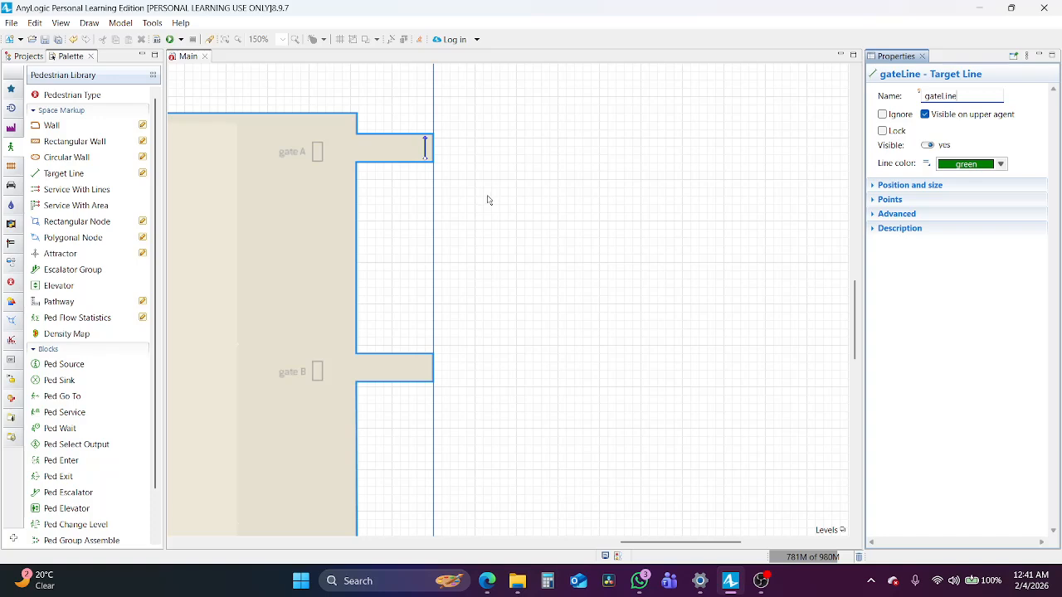
scroll(426, 148, "up", 2)
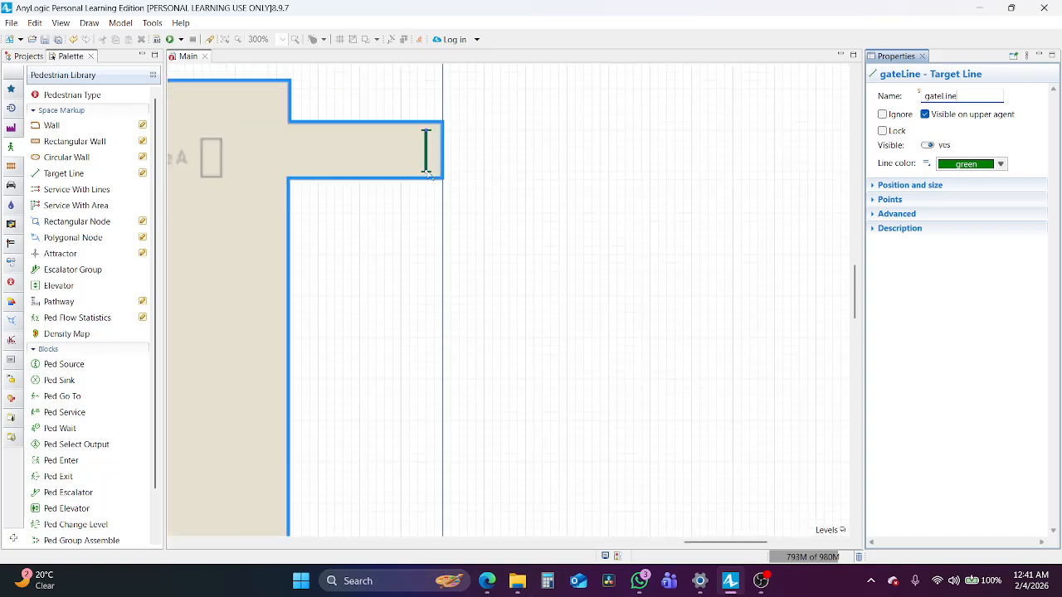
left_click(427, 174)
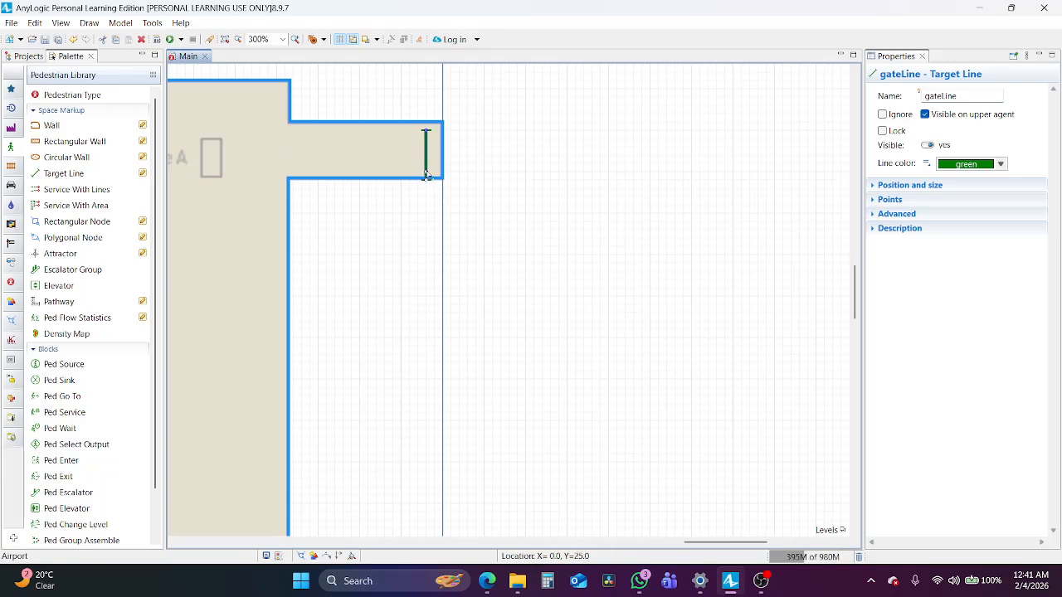
Switch to the PDF, read the page 8 introduction to defining process logic with a flowchart and review the marked-up layout figure.
left_click(488, 583)
scroll(612, 261, "down", 3)
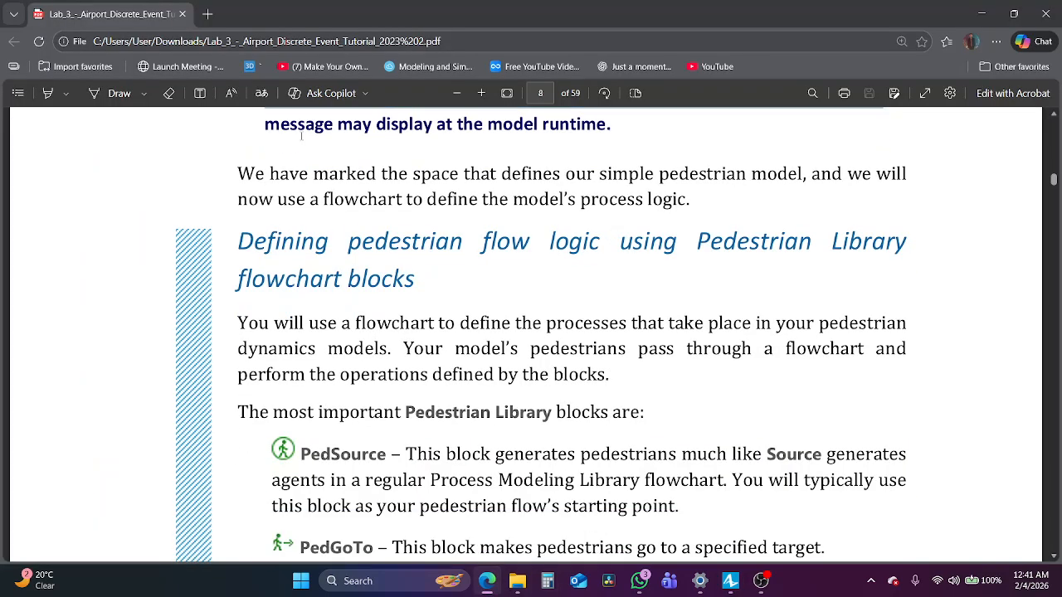
left_click_drag(253, 174, 696, 204)
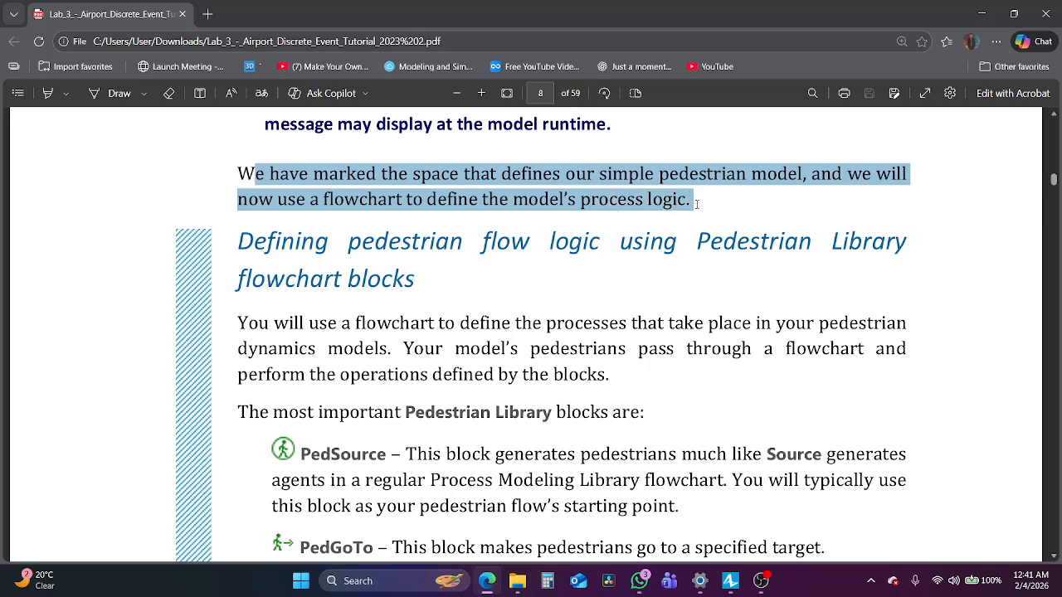
left_click_drag(312, 201, 697, 193)
scroll(699, 196, "up", 10)
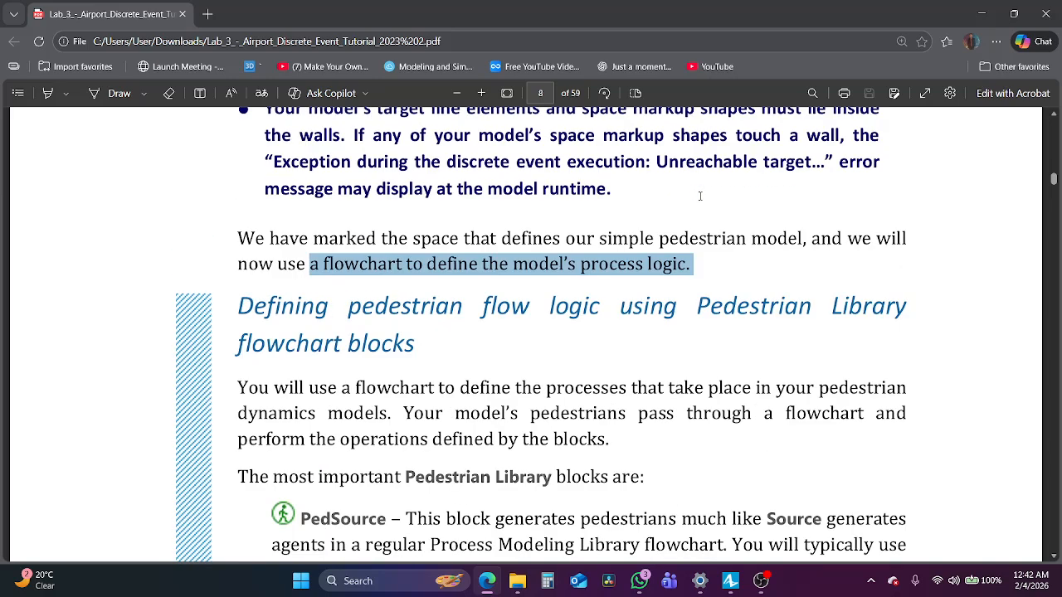
scroll(862, 404, "down", 10)
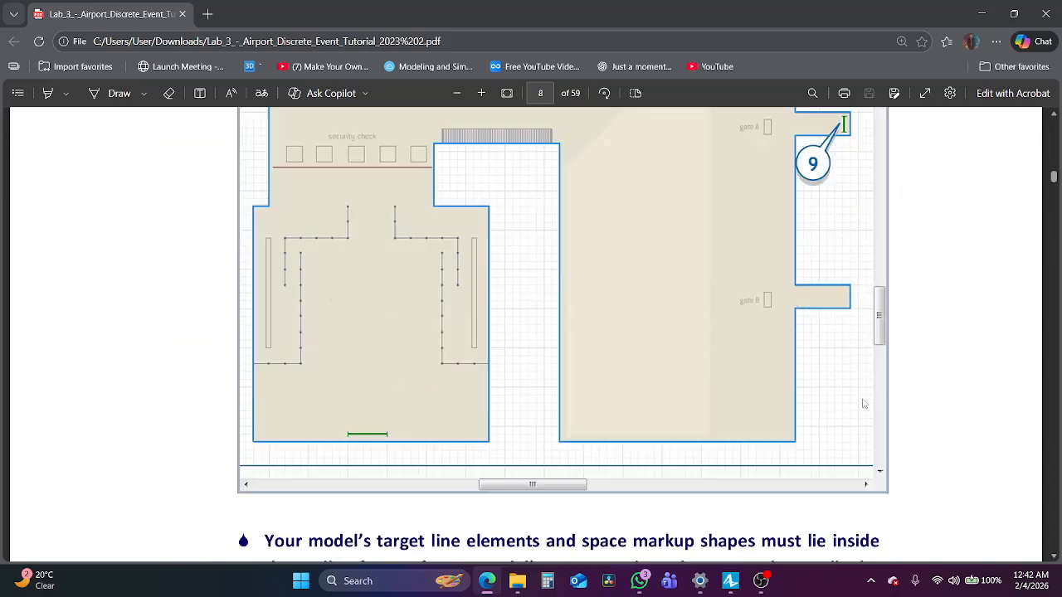